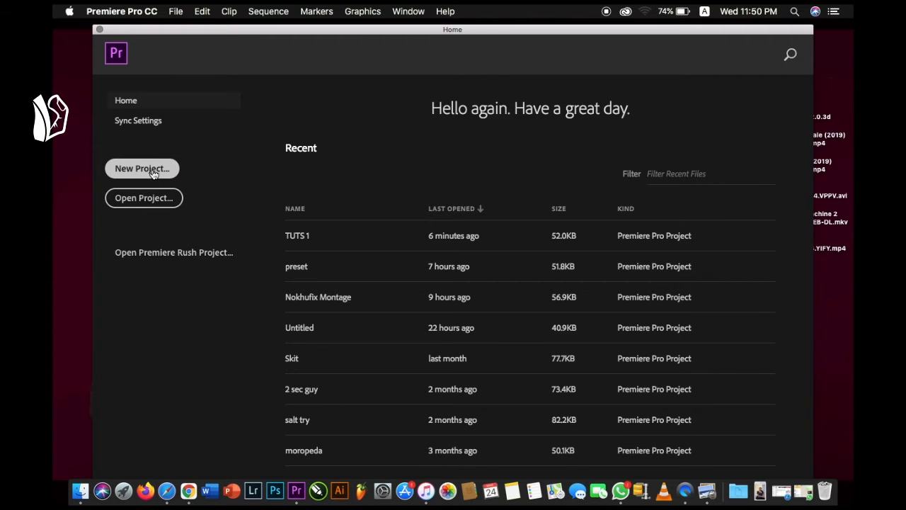
Create a new project named "try montage" with the HDV capture format
click(147, 170)
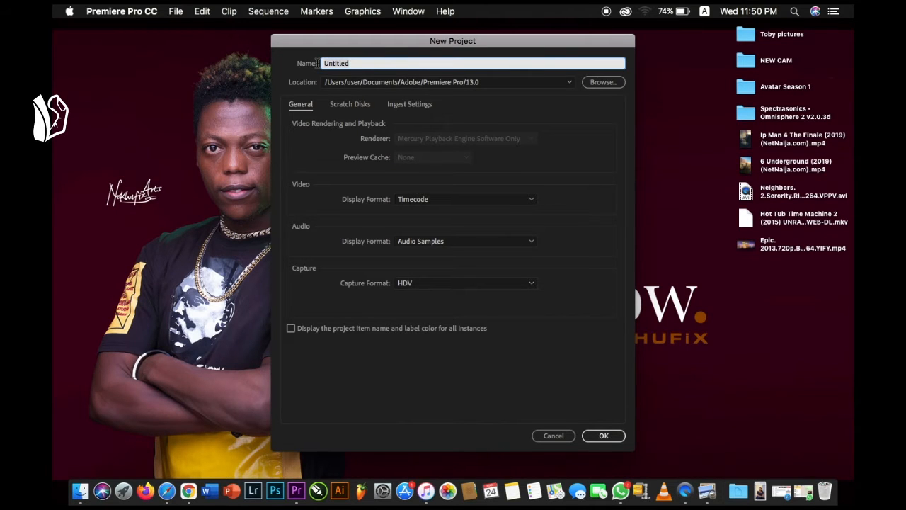
text(try montage)
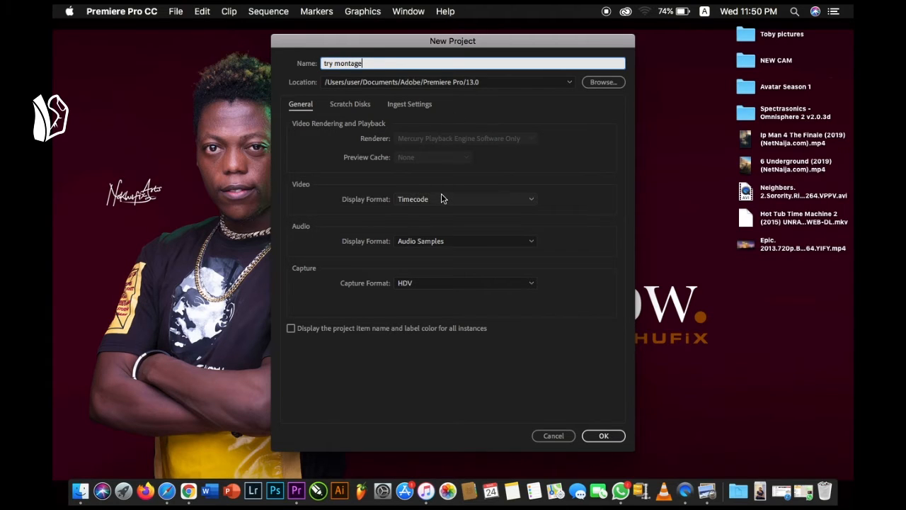
click(421, 286)
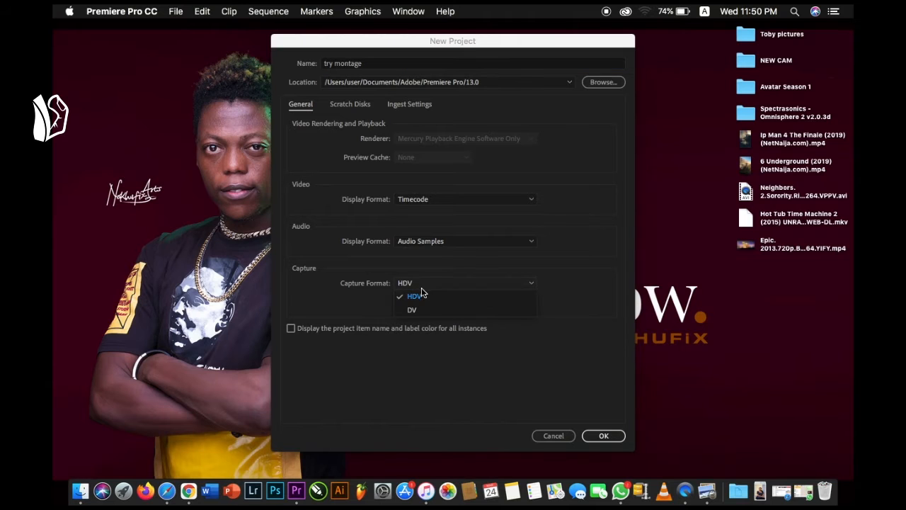
click(421, 296)
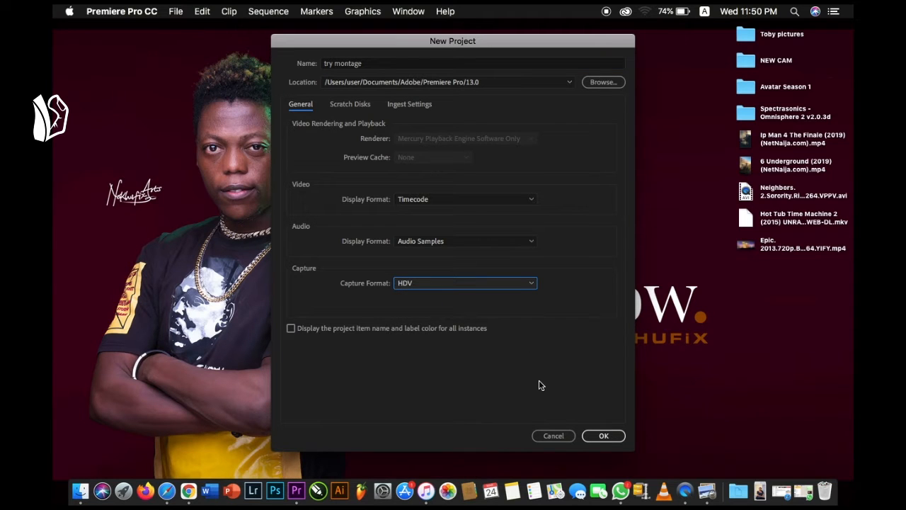
click(607, 438)
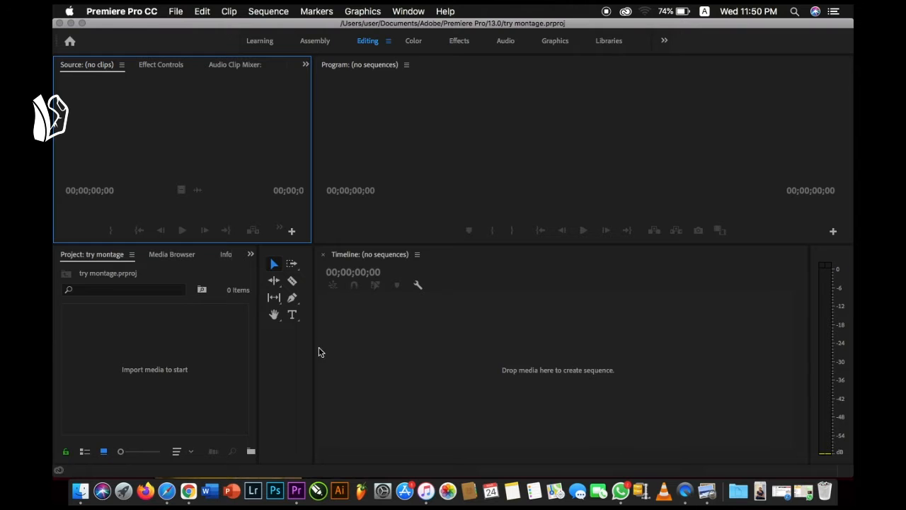
Create a new sequence from the DV - PAL Standard 48kHz preset, keeping the name Sequence 01
click(268, 11)
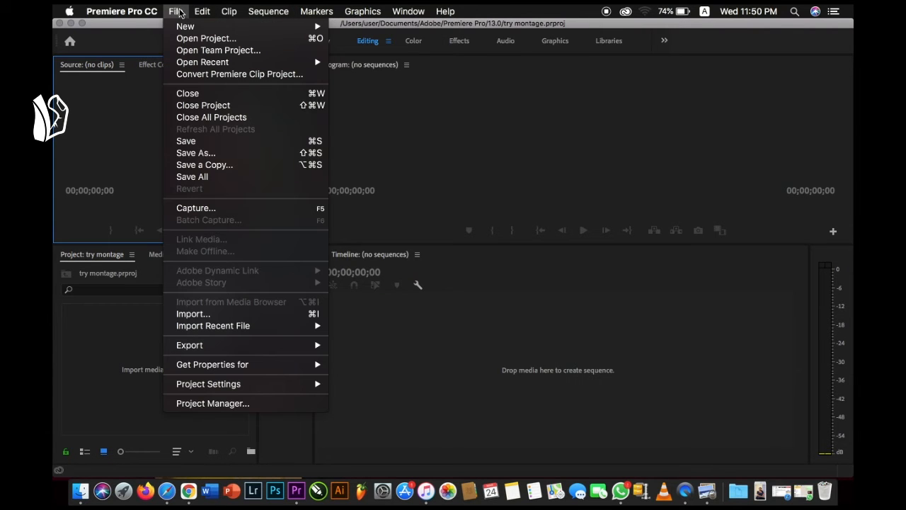
mouse_move(193, 28)
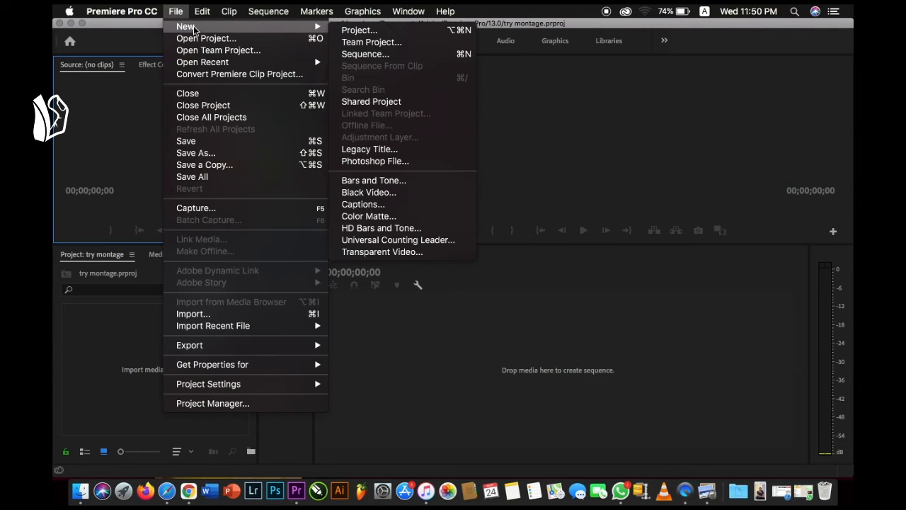
click(379, 55)
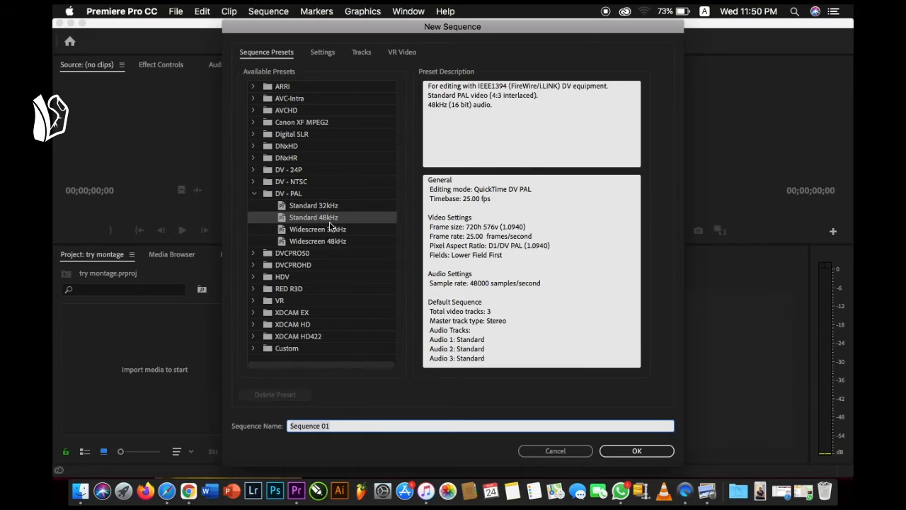
click(326, 229)
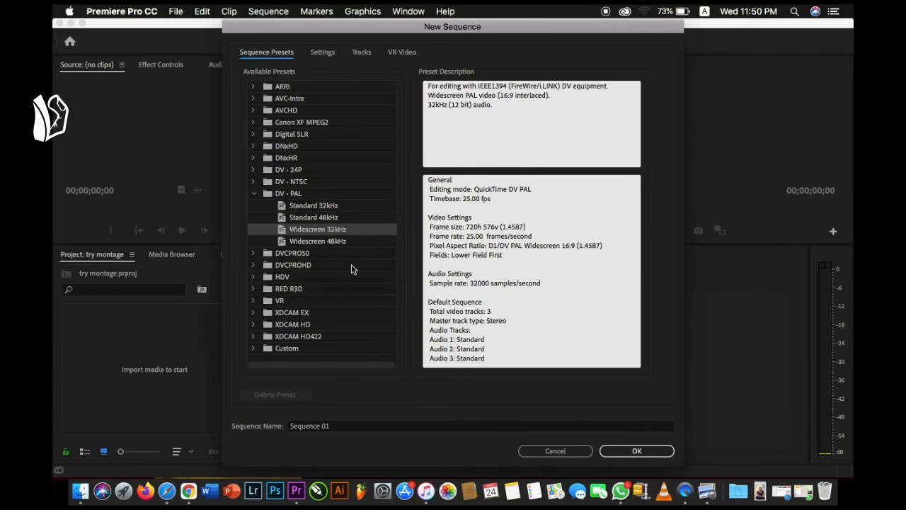
click(317, 219)
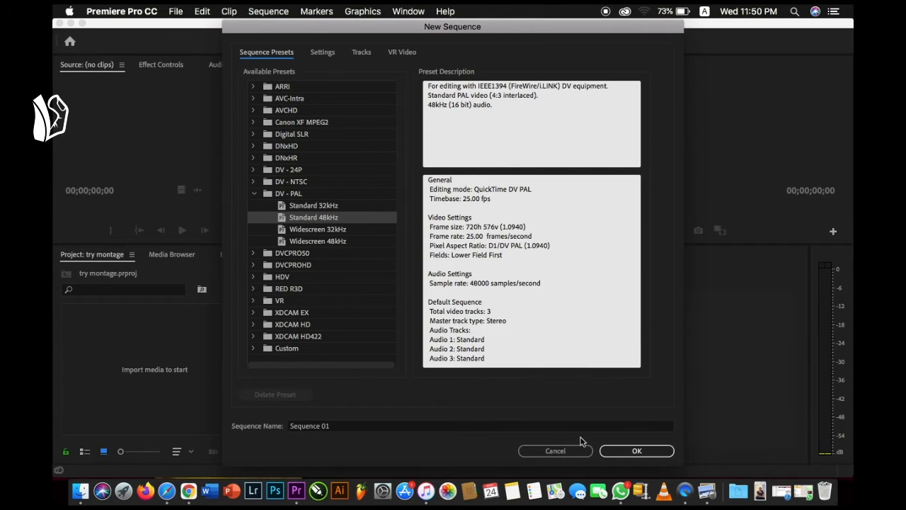
click(315, 427)
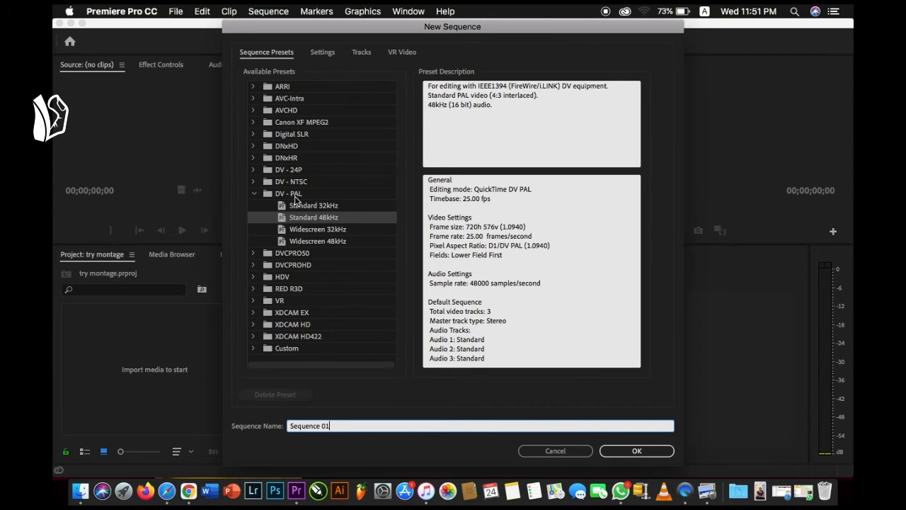
click(634, 452)
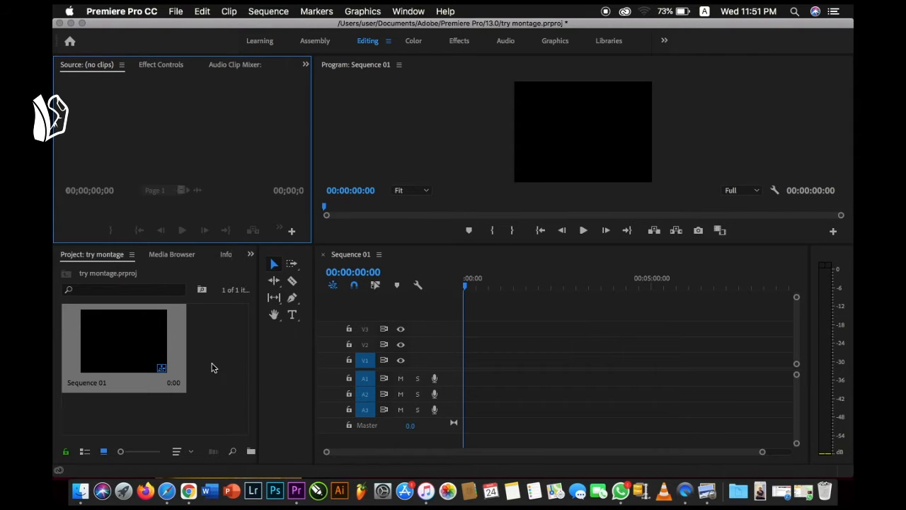
click(210, 332)
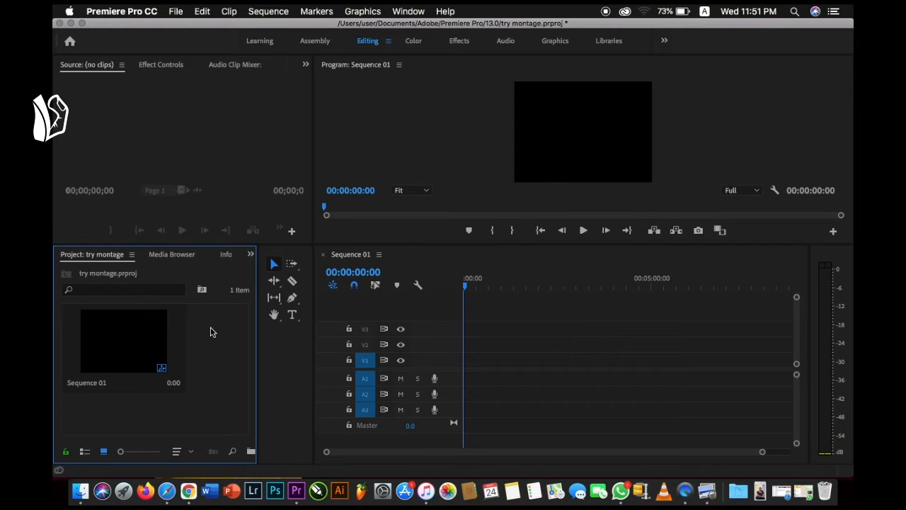
double_click(211, 332)
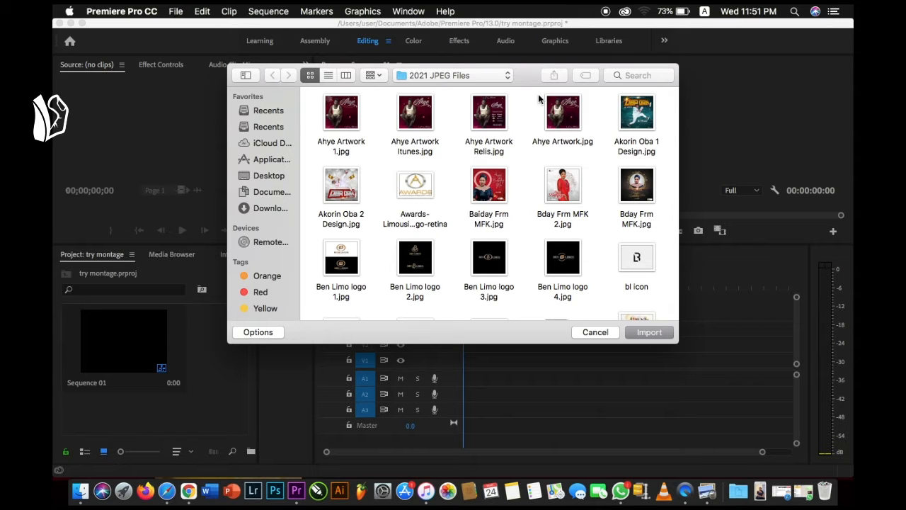
click(604, 333)
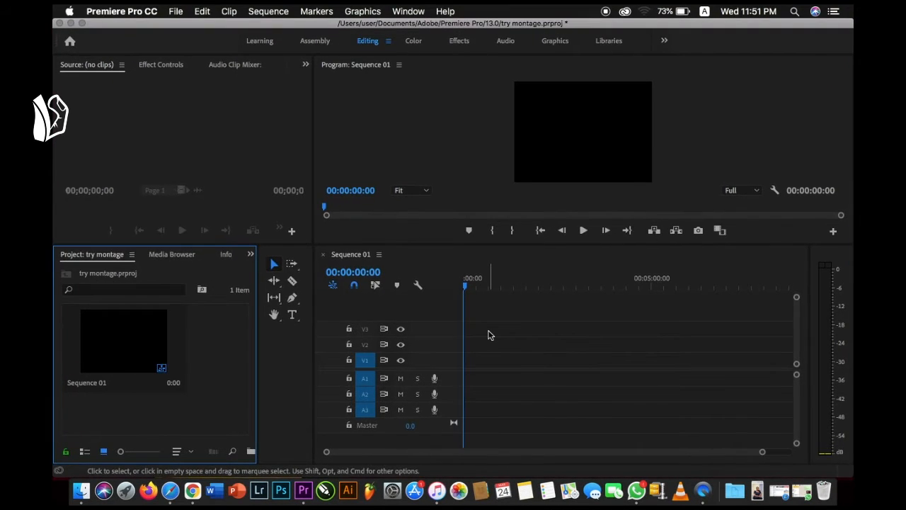
Switch to the Finder Downloads window, find videoplayback-2.mp4 and take the window out of full screen
key(ctrl+Up)
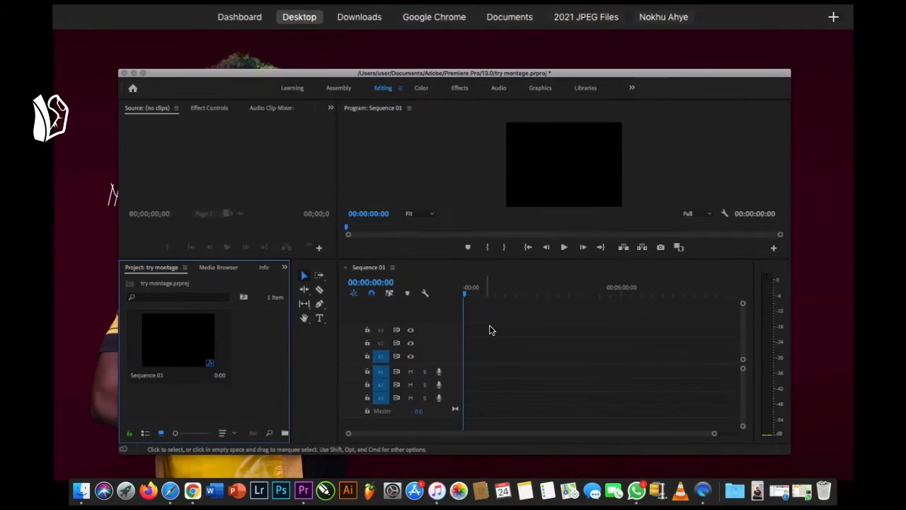
mouse_move(582, 33)
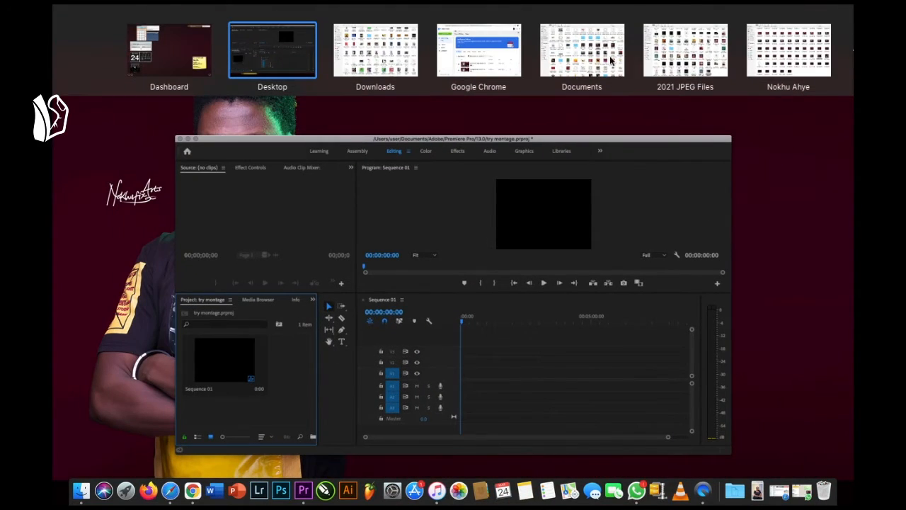
click(348, 66)
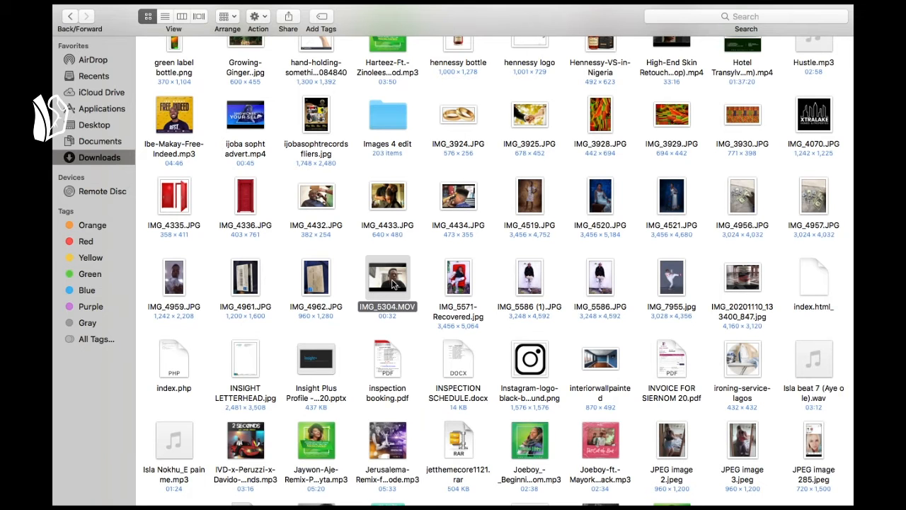
key(v)
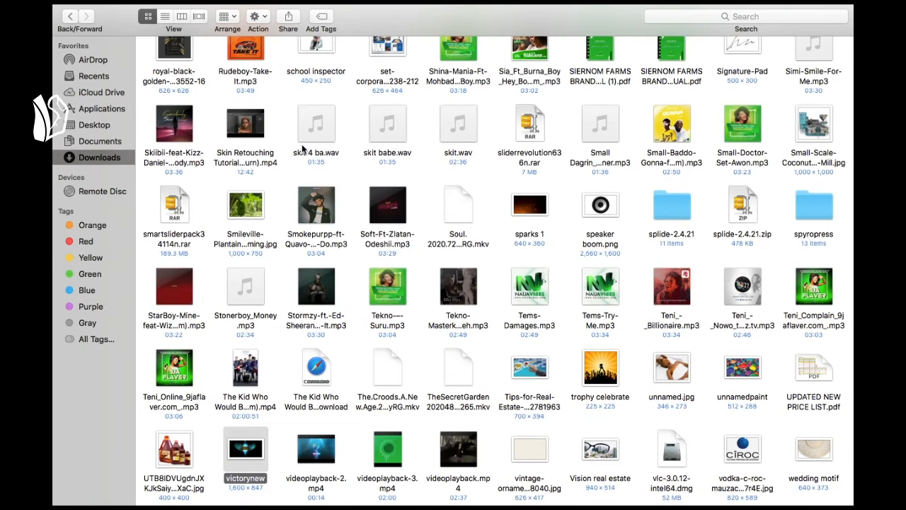
scroll(320, 432, down, 3)
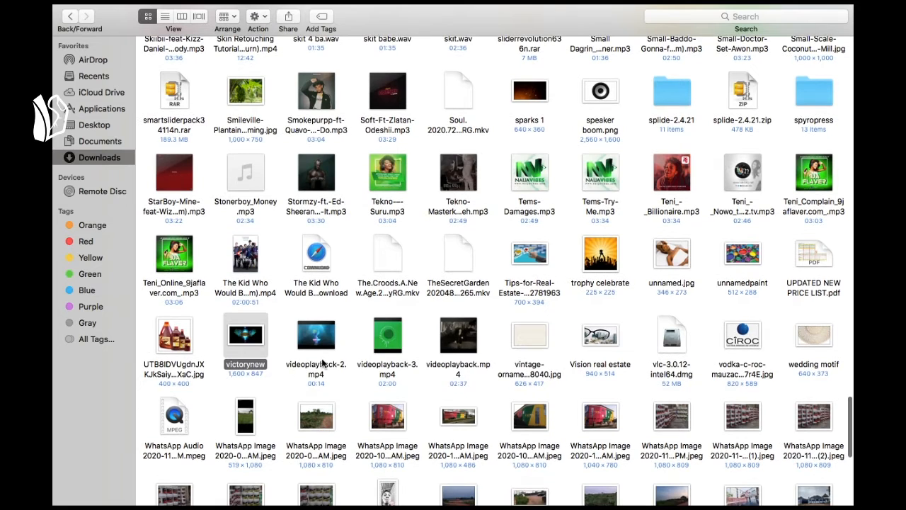
click(326, 333)
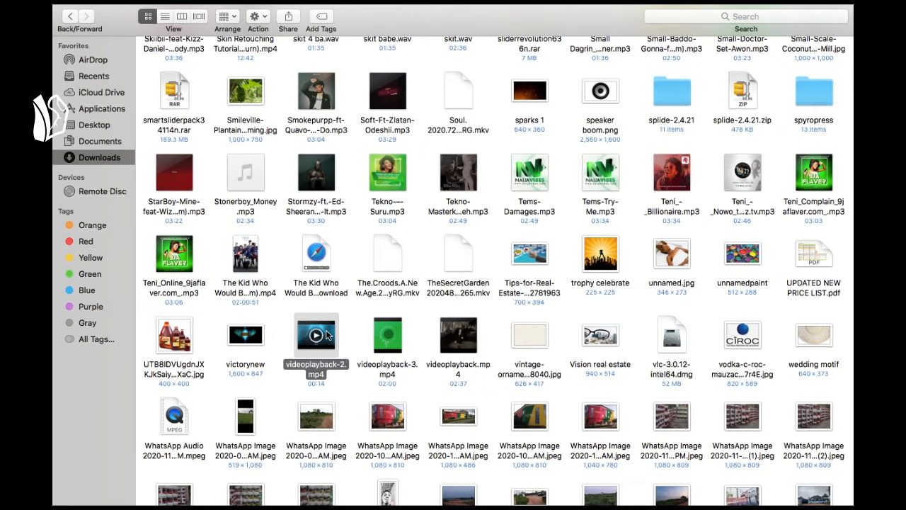
drag(328, 335, 93, 446)
mouse_move(92, 22)
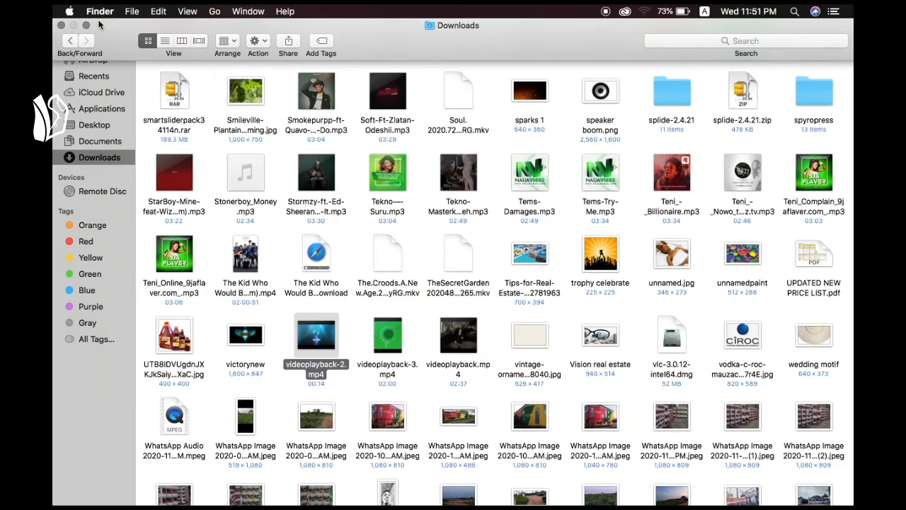
click(87, 26)
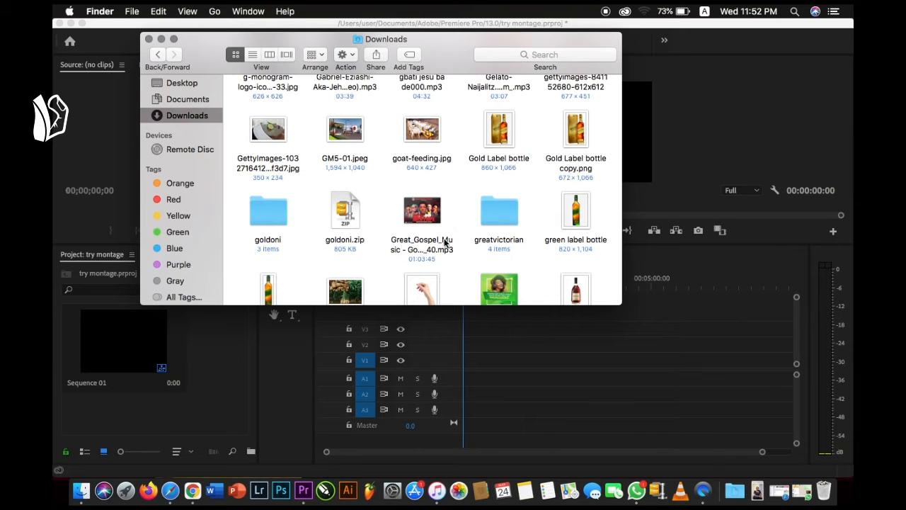
Add videoplayback-2.mp4 from Downloads to the start of the V1 and A1 tracks, changing the sequence settings to match the clip
scroll(445, 245, down, 5)
scroll(445, 244, down, 3)
scroll(445, 244, down, 3)
scroll(445, 244, up, 3)
scroll(446, 244, down, 5)
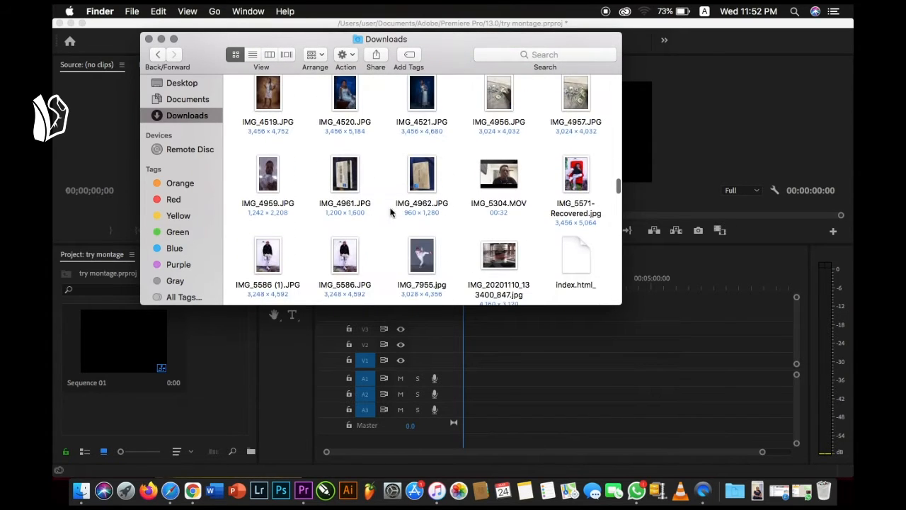
click(356, 170)
key(v)
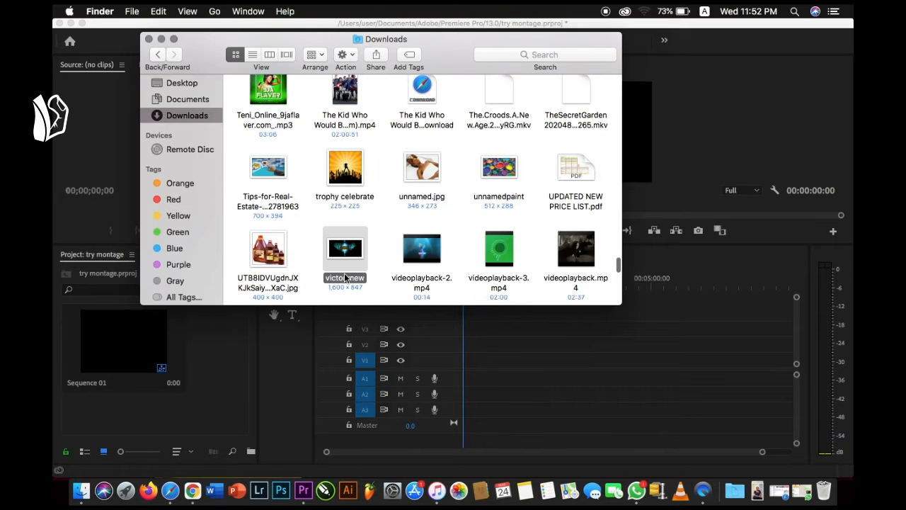
drag(422, 248, 478, 364)
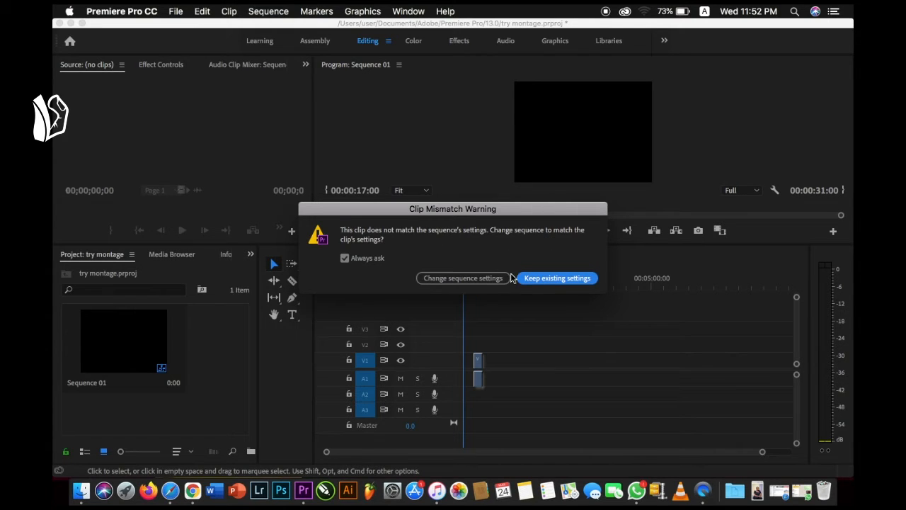
click(465, 278)
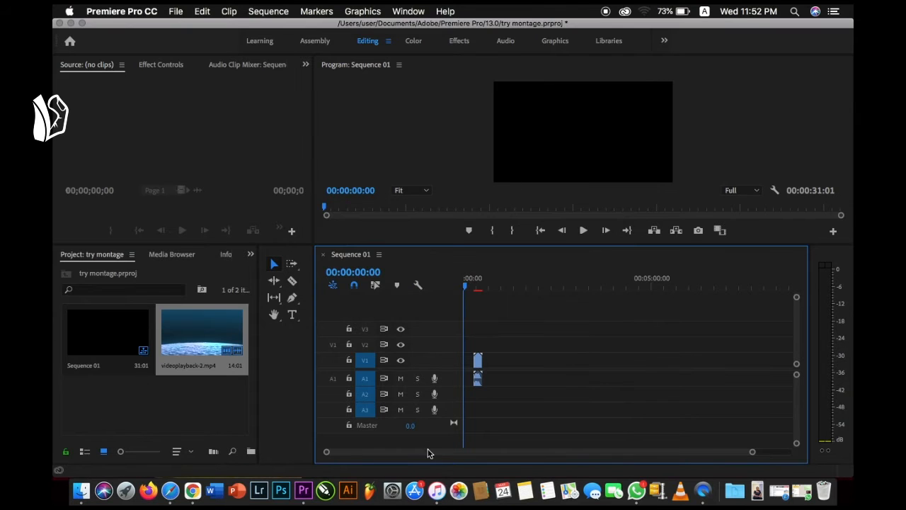
drag(476, 361, 463, 381)
click(488, 356)
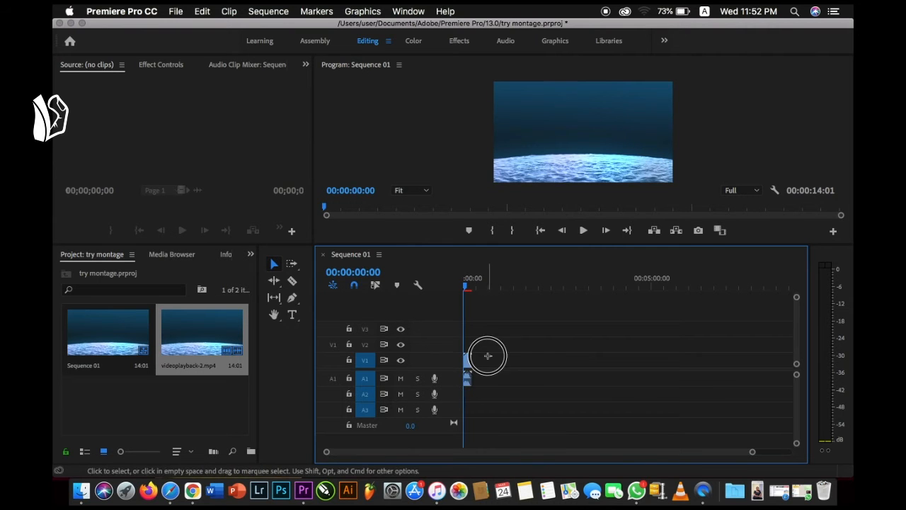
Play back the clip in the sequence, stop it and return the playhead to 00:00:00:00
drag(752, 453, 677, 453)
drag(415, 456, 407, 453)
key(space)
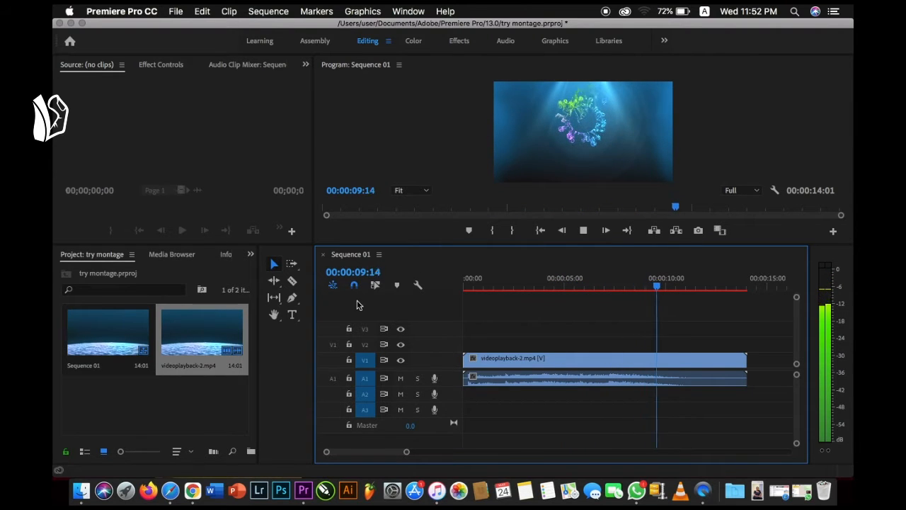
key(space)
drag(666, 286, 443, 293)
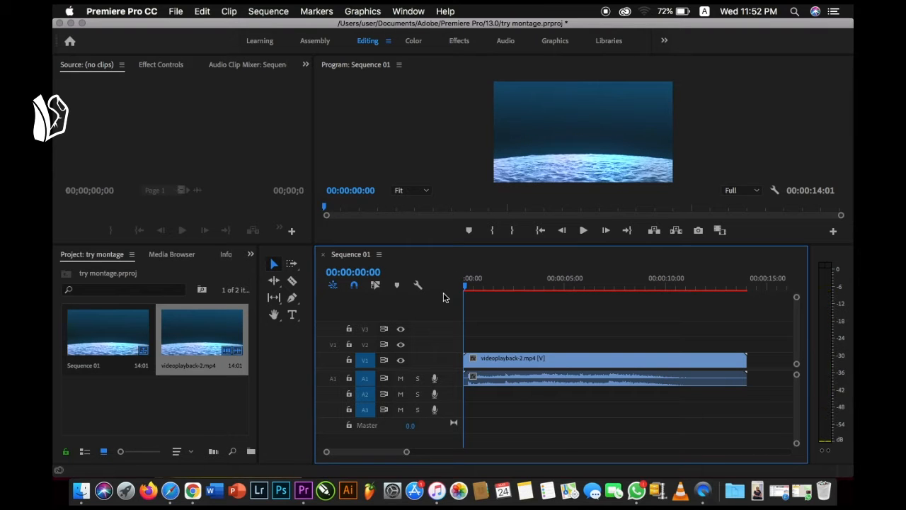
Import NOKHU LOGO ICON.png from the 2021 JPEG Files folder into the project
double_click(168, 413)
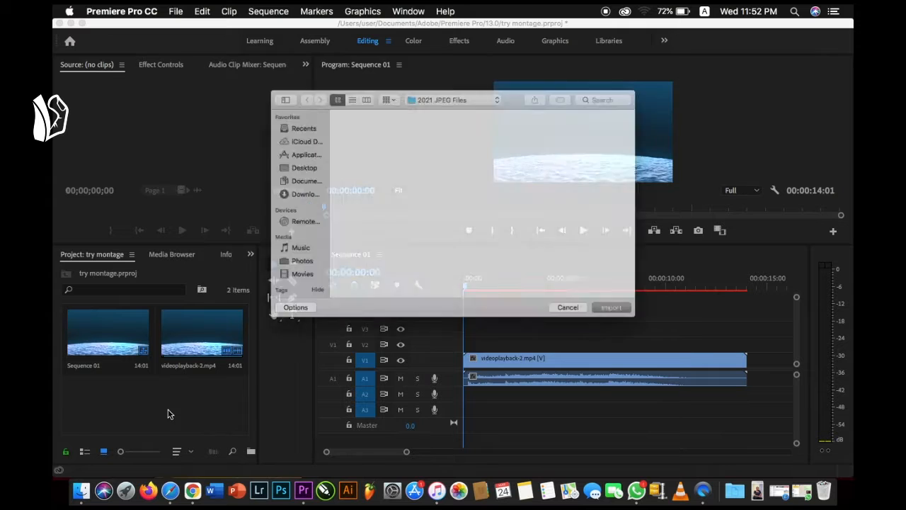
click(489, 262)
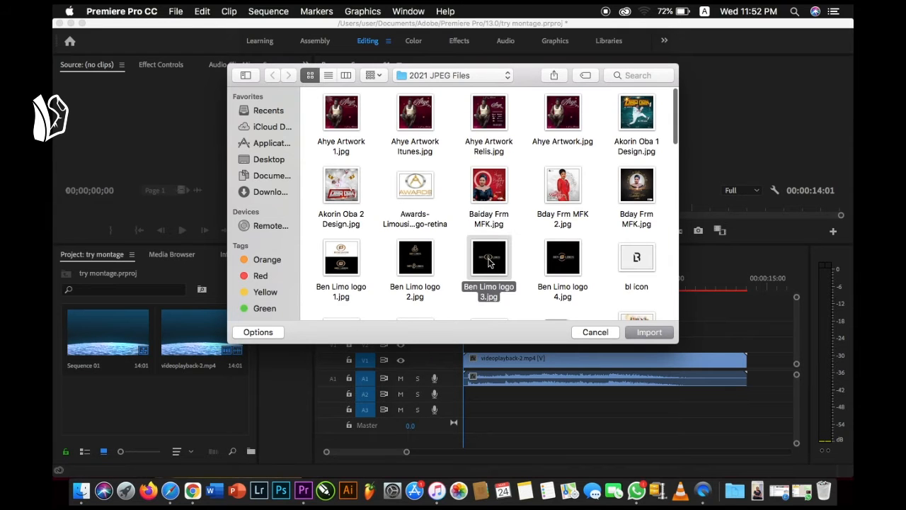
key(n)
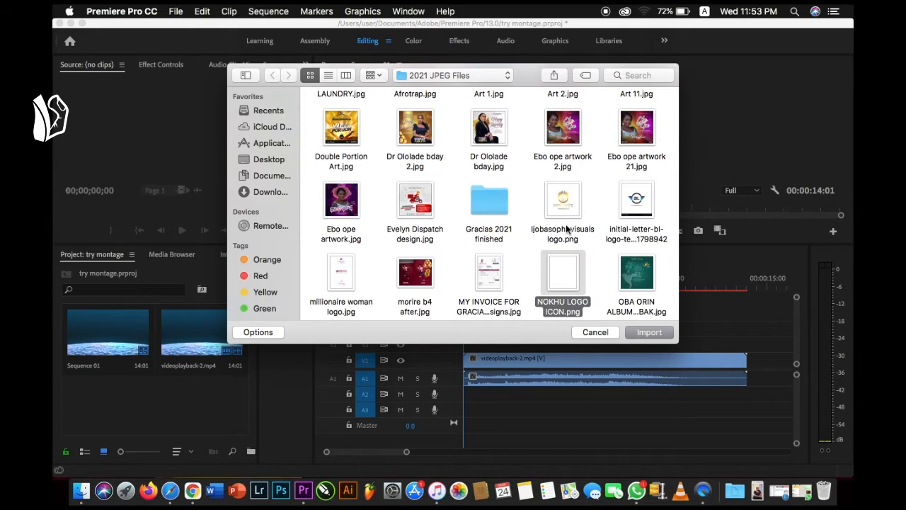
drag(571, 278, 573, 254)
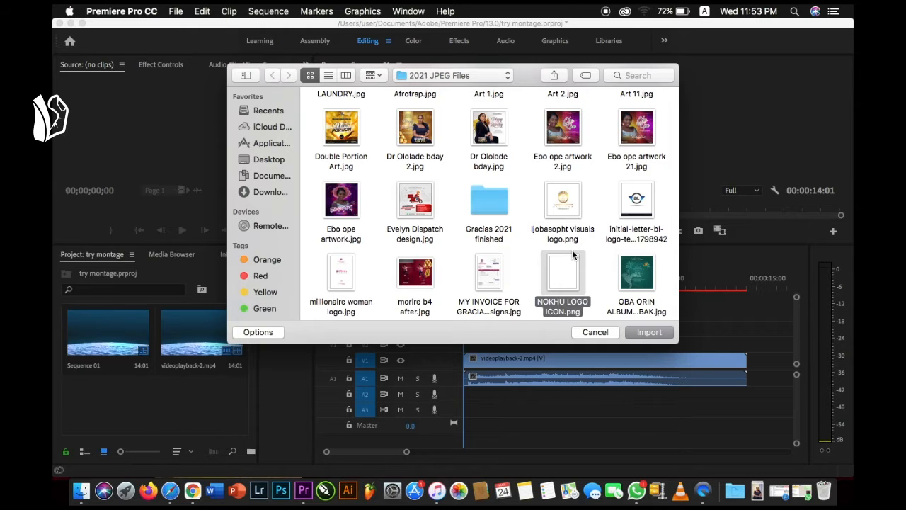
click(648, 332)
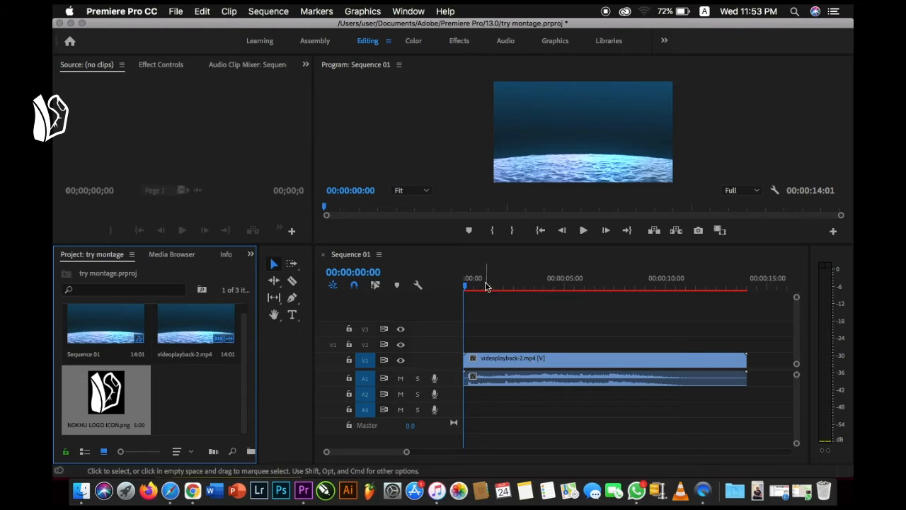
Create a legacy title named Title 01 at 1280 x 720, 25.00 fps, with square pixels
click(175, 12)
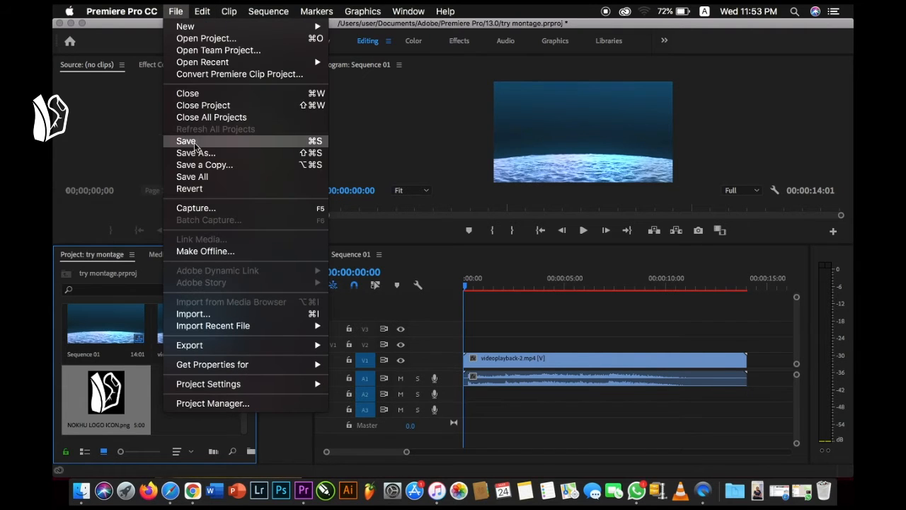
mouse_move(187, 28)
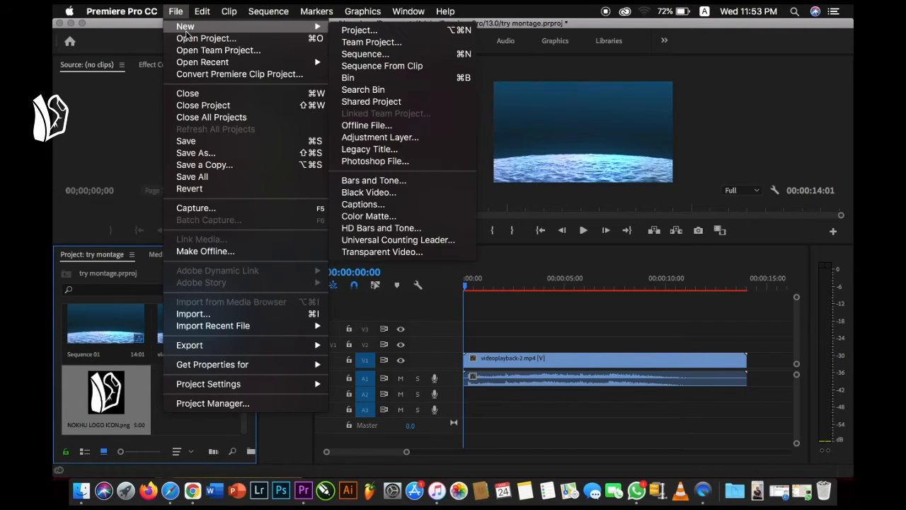
click(379, 149)
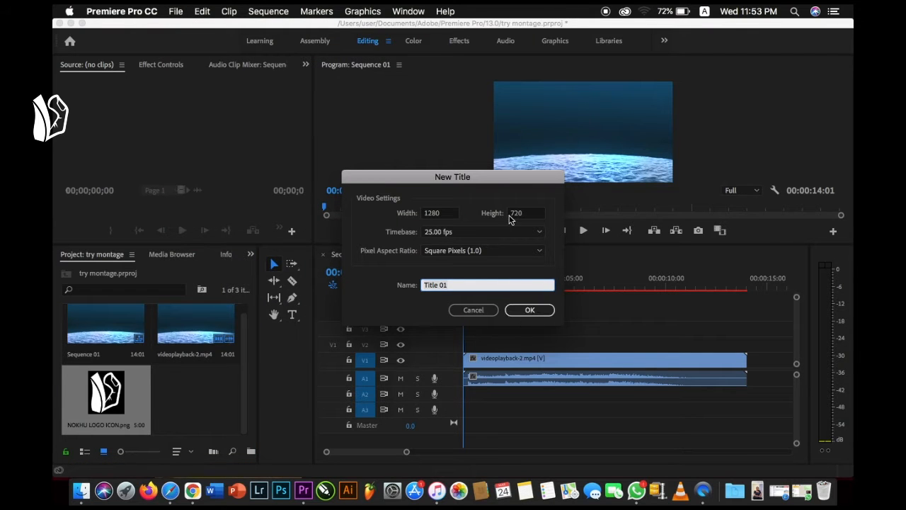
click(531, 312)
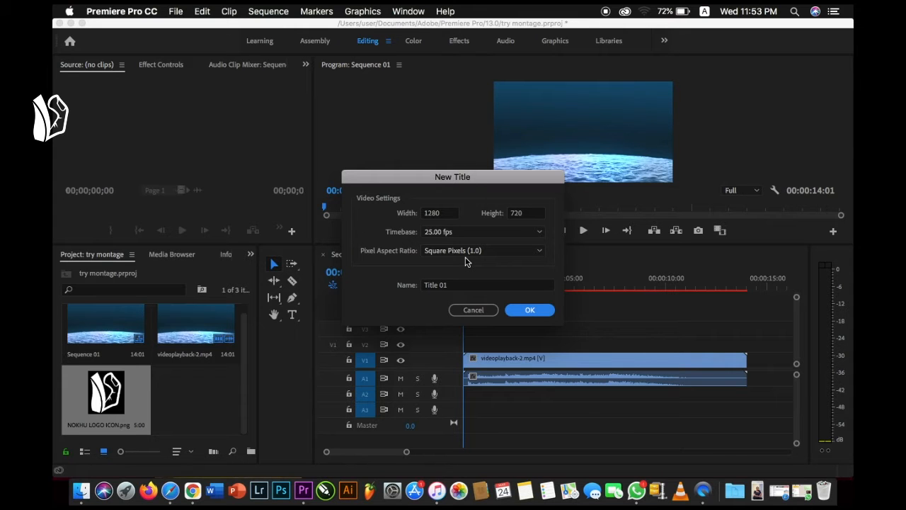
key(Return)
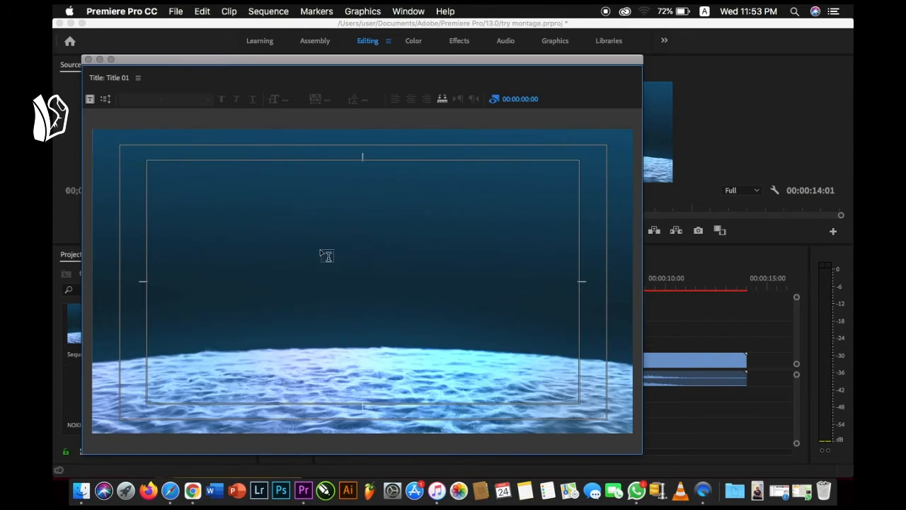
Add the text "Nokhufix" near the middle of the title canvas and select all of it
click(323, 262)
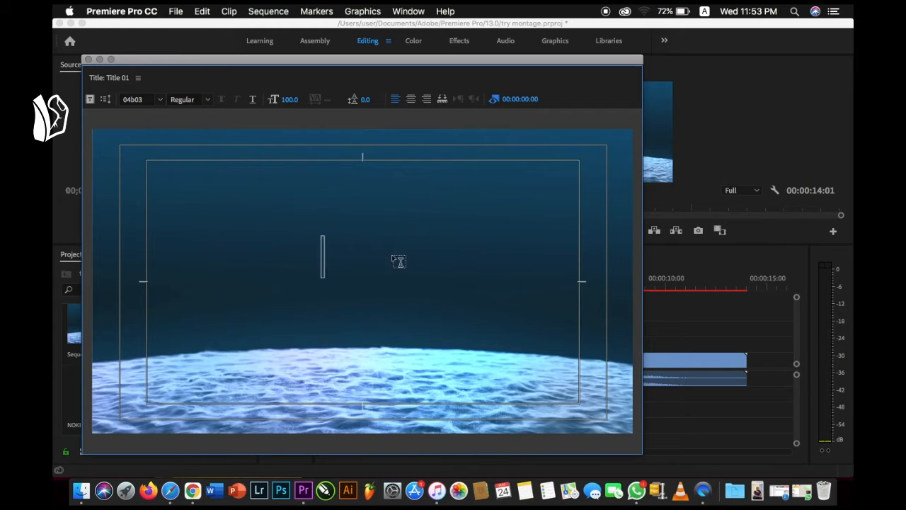
text(Nokhu)
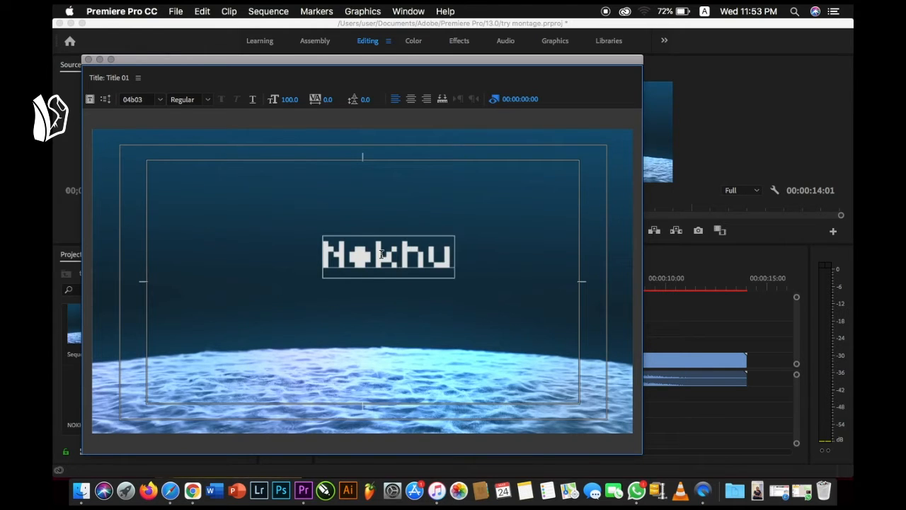
text(fix)
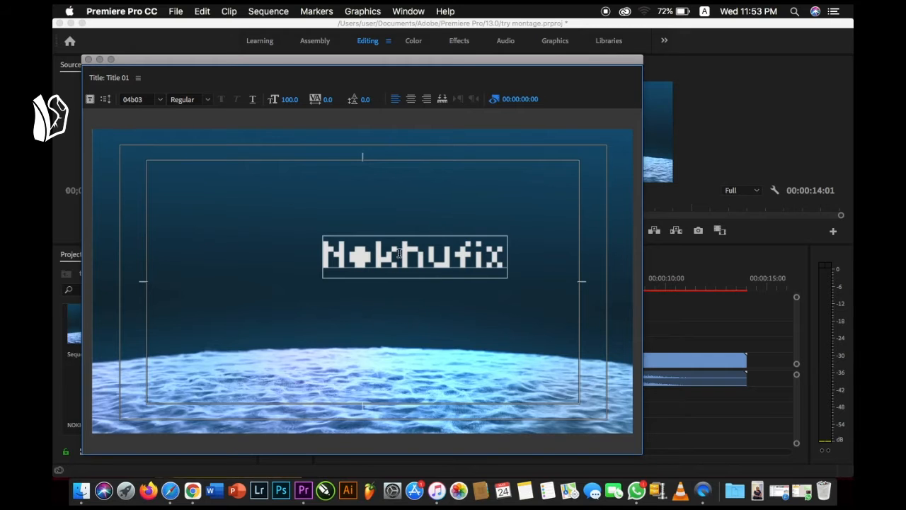
key(super+a)
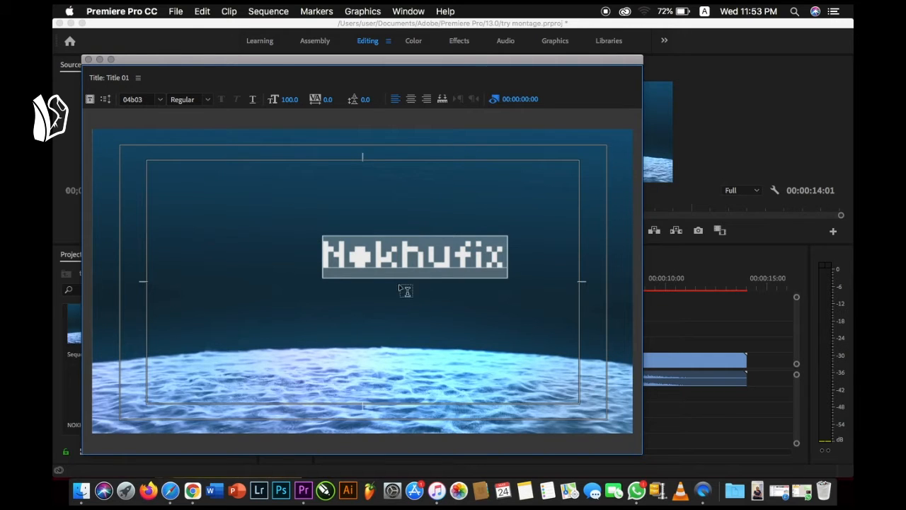
Show the title drawing tools and move the Nokhufix text to the horizontal centre of the frame, just above the middle
drag(143, 69, 182, 47)
click(372, 226)
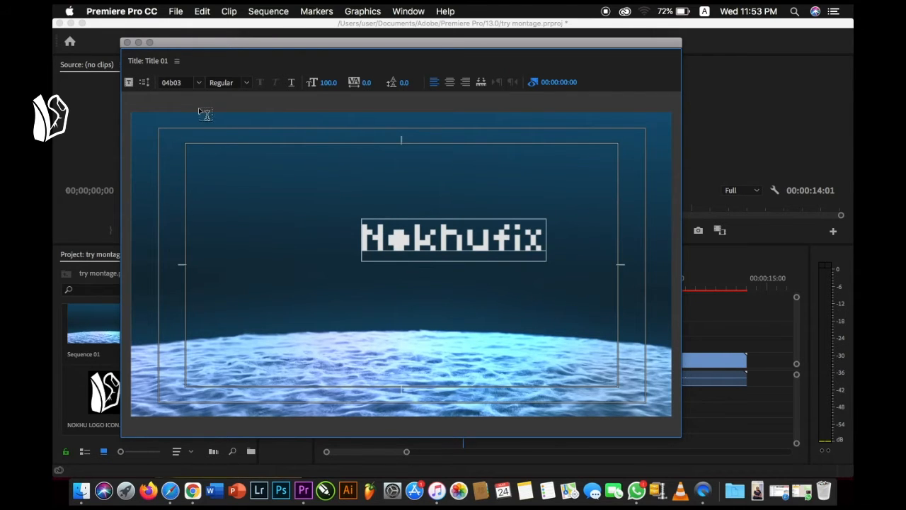
click(176, 62)
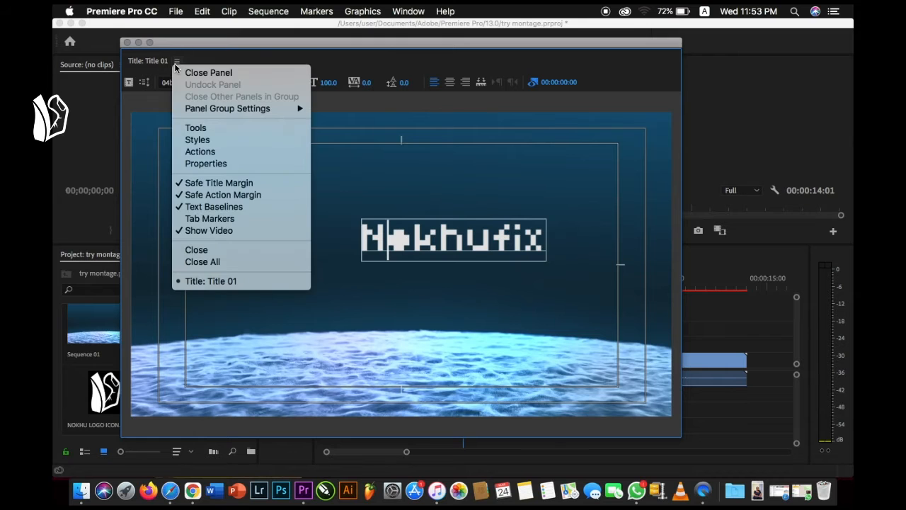
click(201, 127)
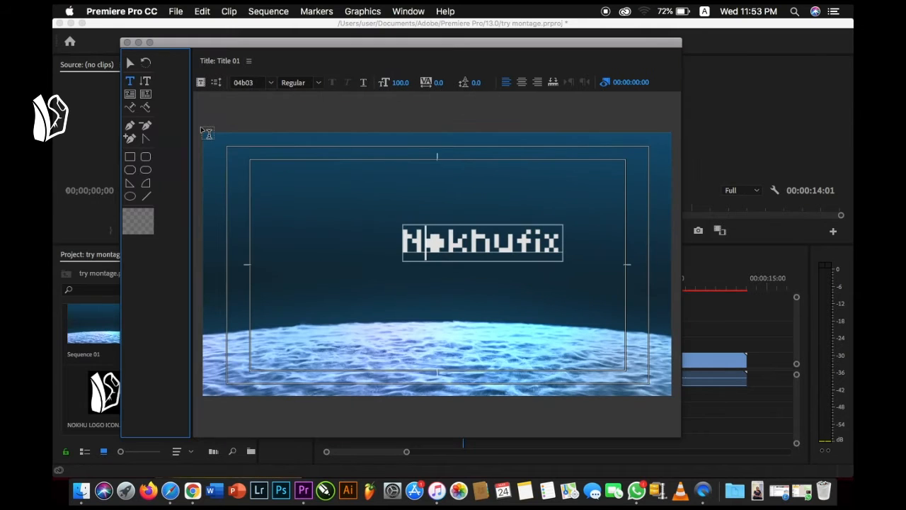
click(130, 64)
drag(458, 226, 448, 246)
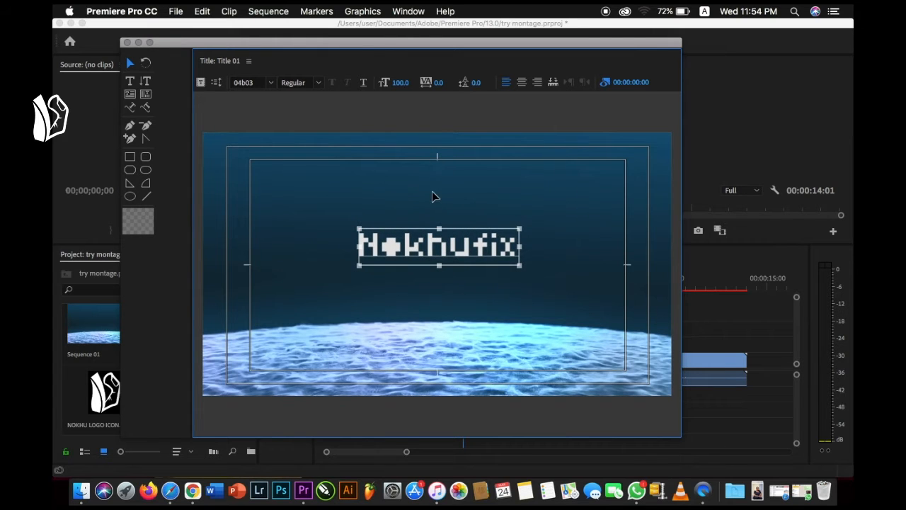
Set the Nokhufix text's font to Poppins in the Bold style
click(272, 82)
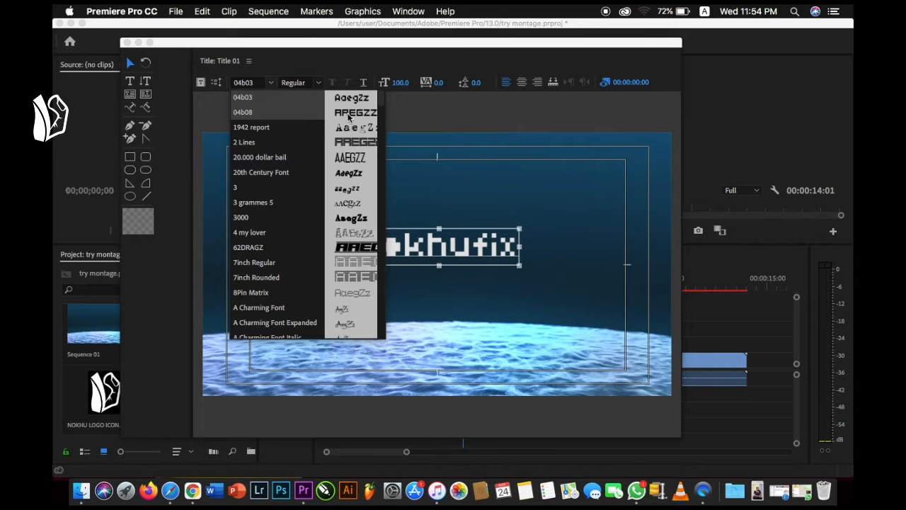
click(264, 83)
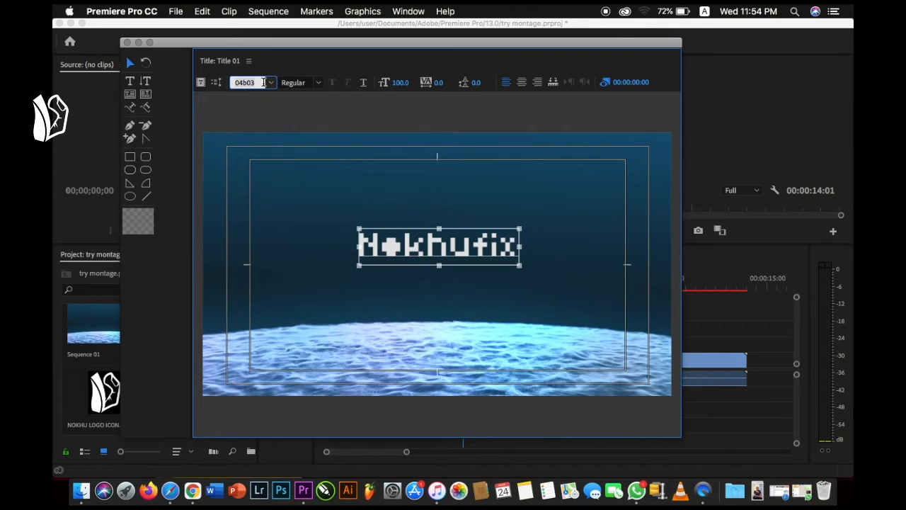
text(Poppins)
key(Return)
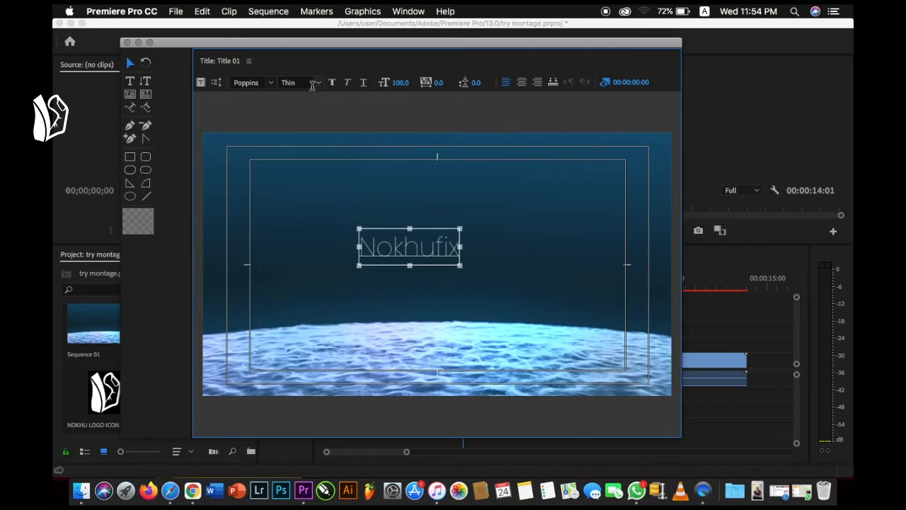
click(319, 83)
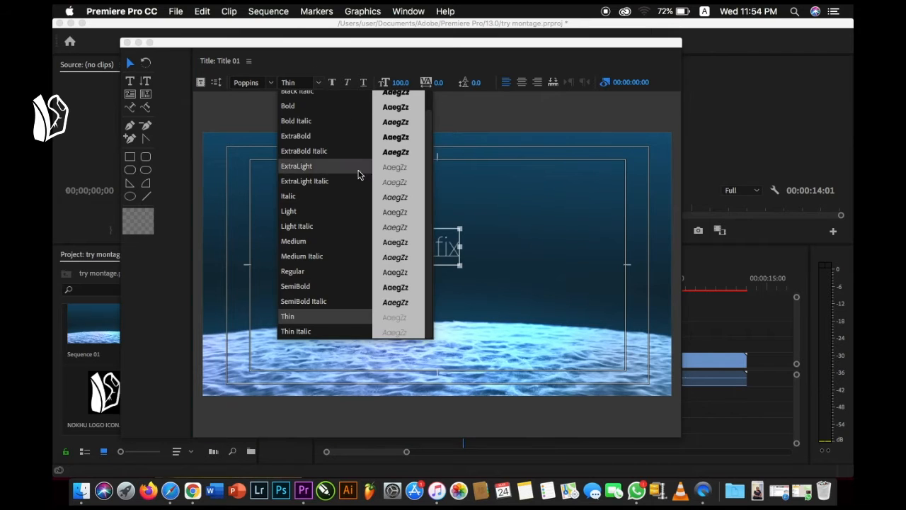
click(316, 107)
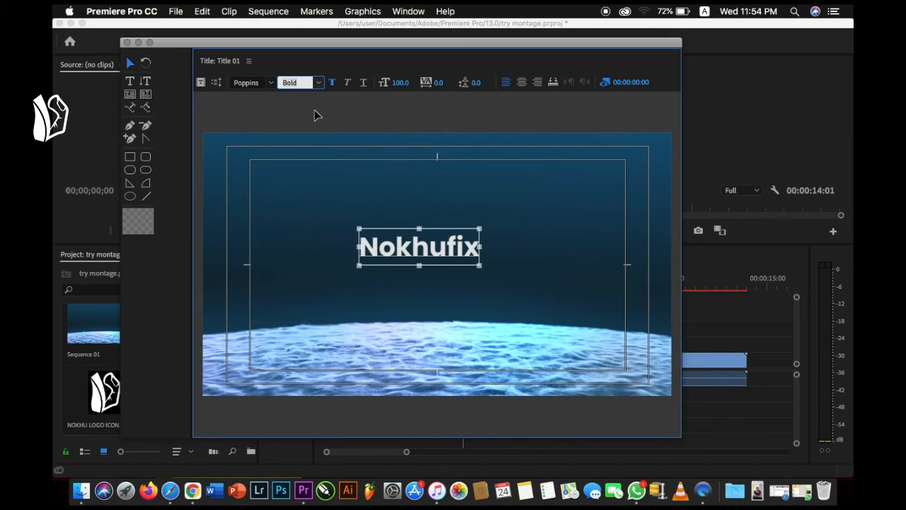
Change the title text's font family to Playfair Display and view its available styles, keeping Bold
click(261, 83)
text(Playfair …)
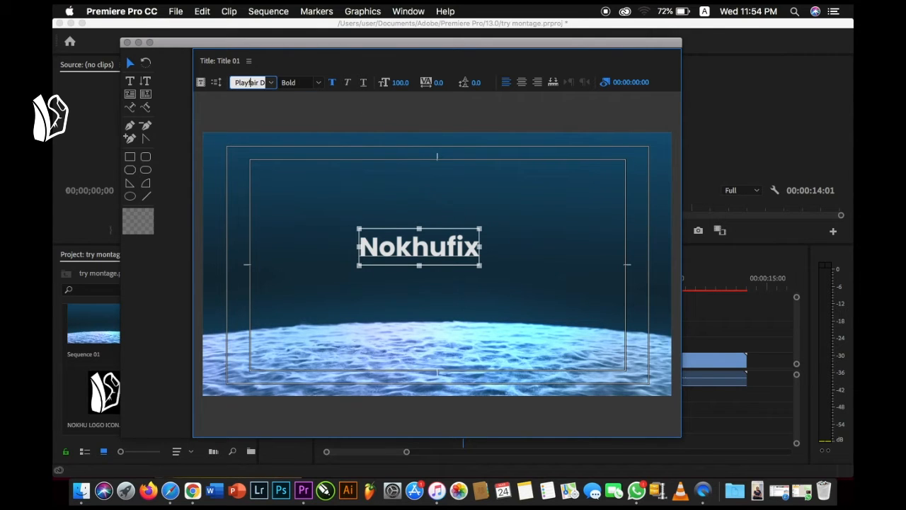
key(Return)
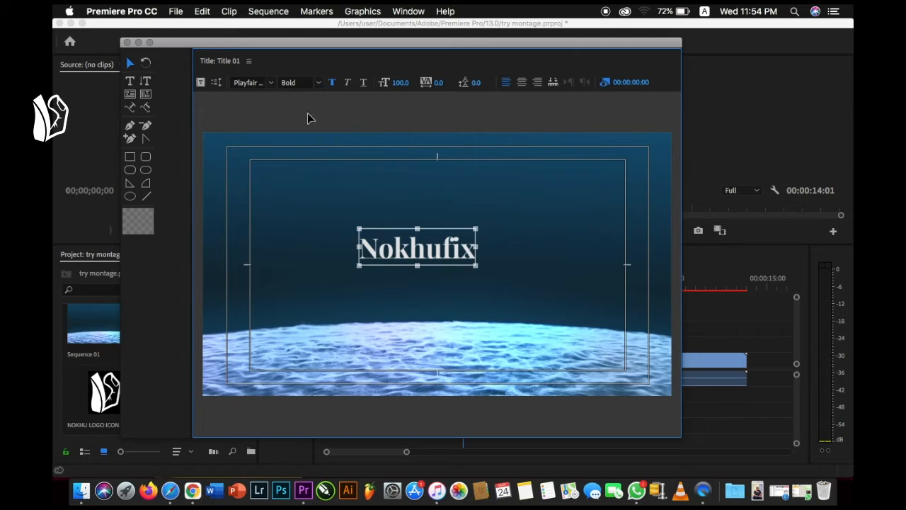
click(319, 84)
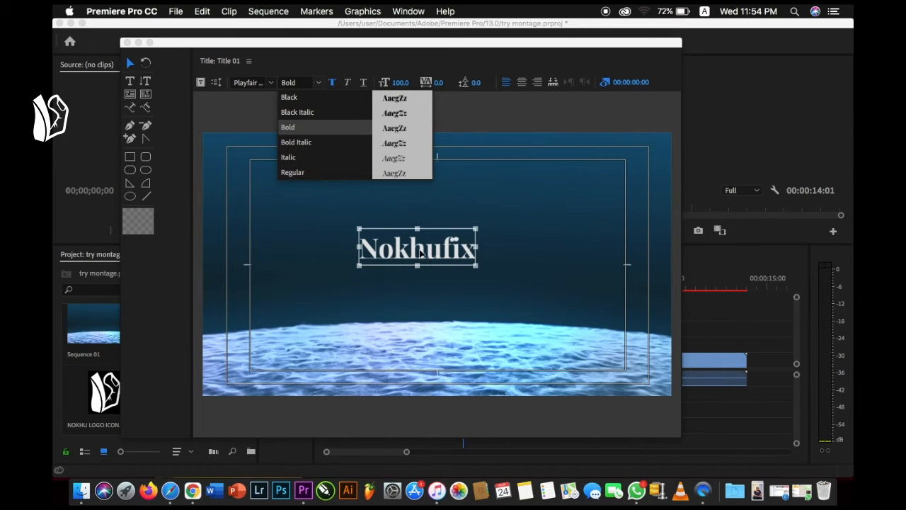
click(405, 240)
Edit the title text to read "NOKHUFiX", replacing all lowercase letters except the i with capitals
double_click(383, 244)
drag(382, 246, 448, 254)
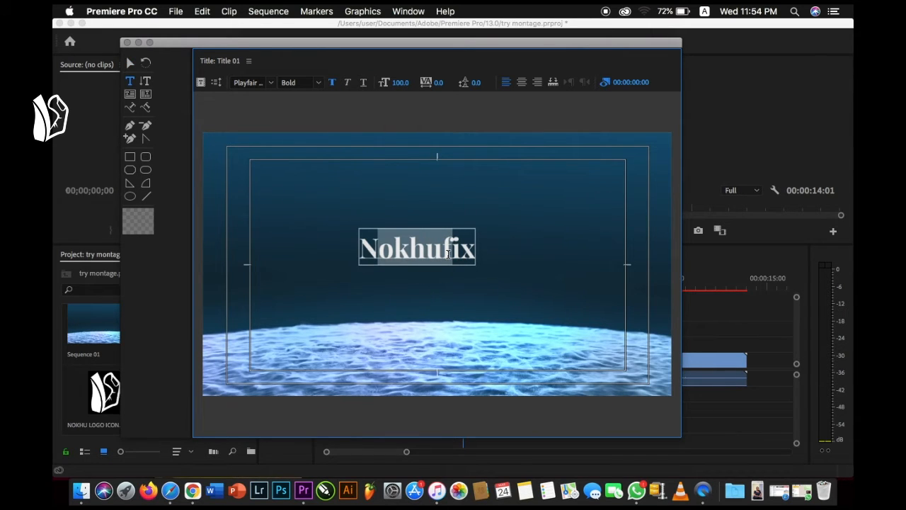
text(OKHU)
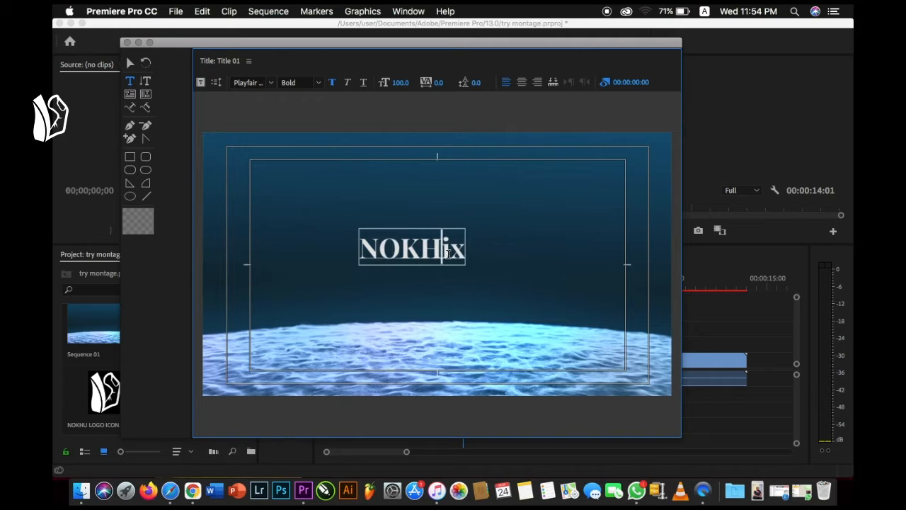
text(F)
key(Right)
key(BackSpace)
text(X)
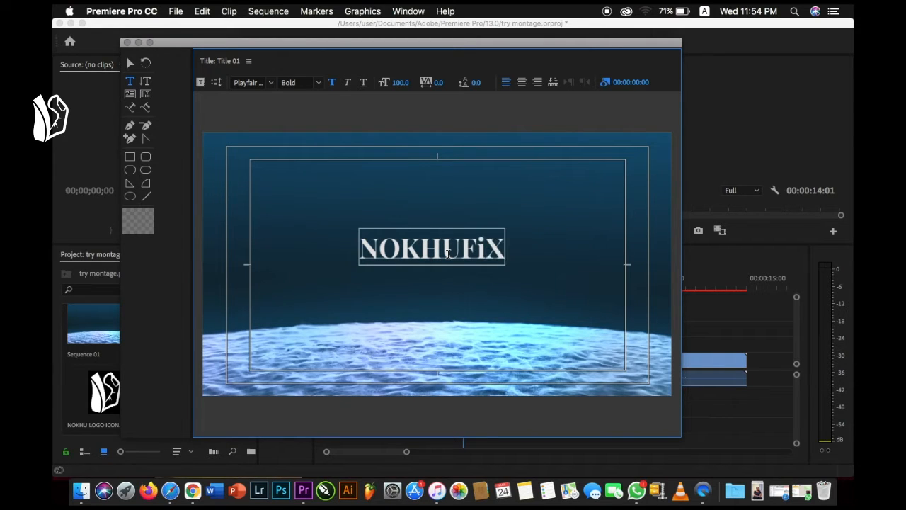
Centre the NOKHUFiX text horizontally in the title frame and close the title editor
click(130, 62)
drag(449, 247, 451, 246)
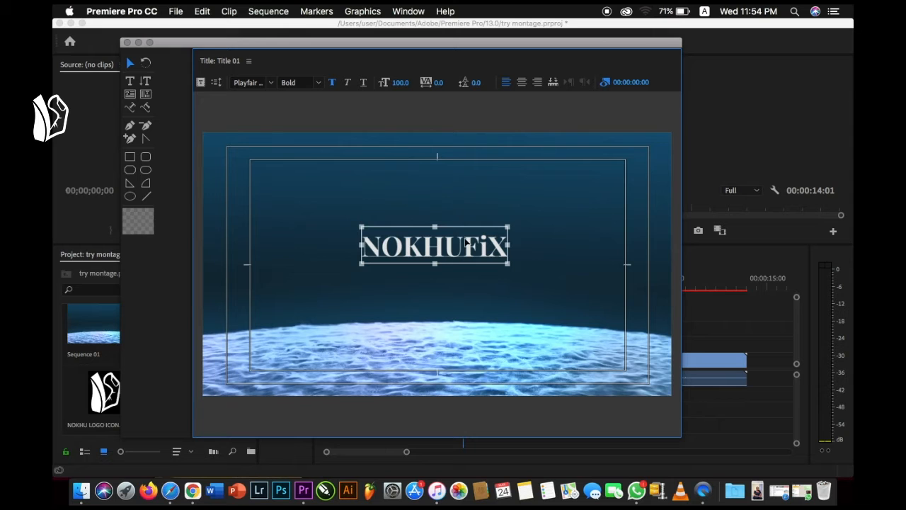
drag(471, 245, 473, 248)
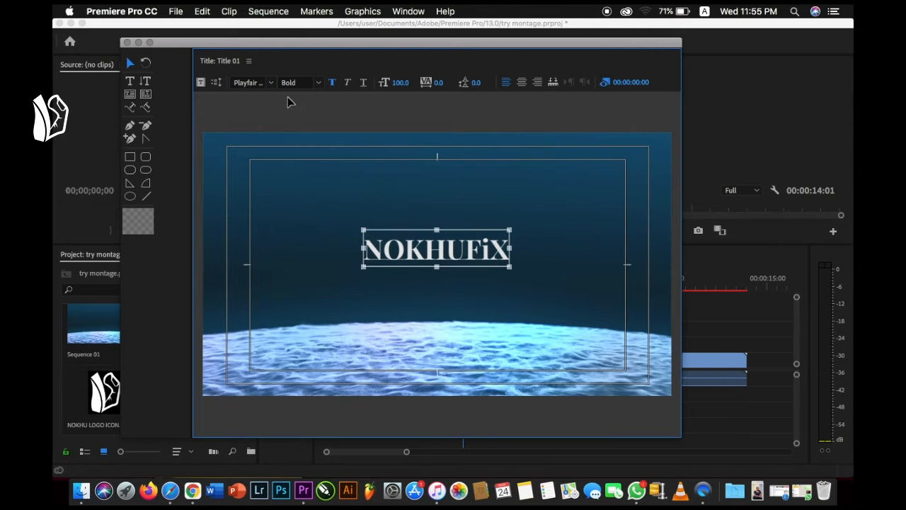
click(127, 43)
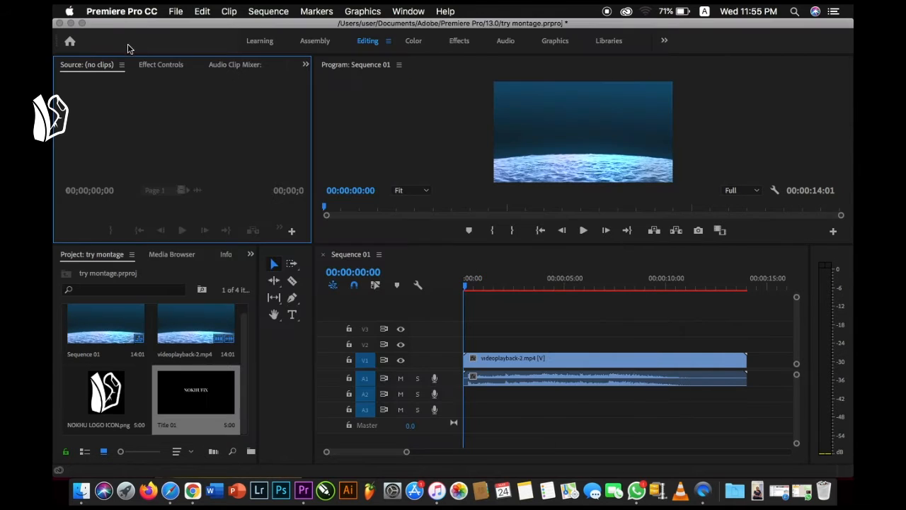
Place NOKHU LOGO ICON.png at the start of track V2 and trim its end to about 3 seconds
mouse_move(464, 292)
mouse_down()
mouse_move(512, 295)
mouse_move(459, 301)
mouse_up()
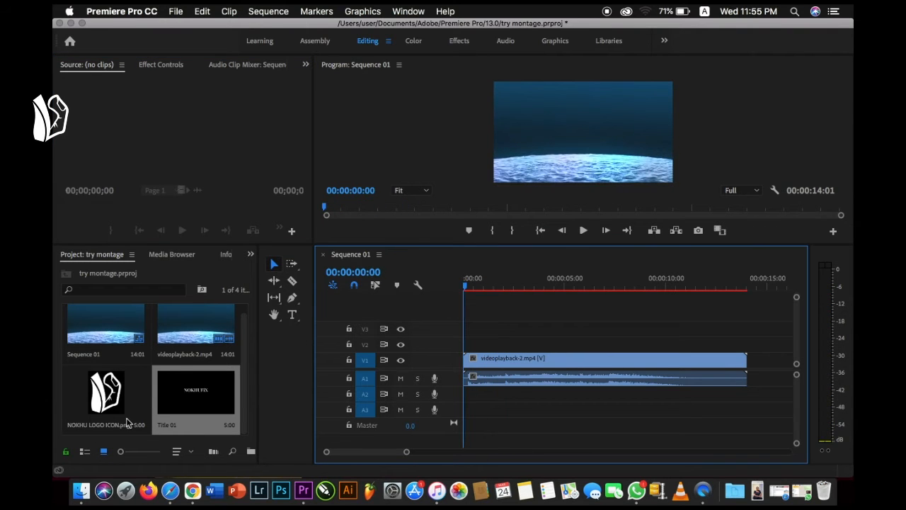
drag(85, 408, 468, 344)
drag(563, 344, 522, 343)
mouse_move(466, 287)
mouse_down()
mouse_move(521, 288)
mouse_move(464, 289)
mouse_up()
click(486, 345)
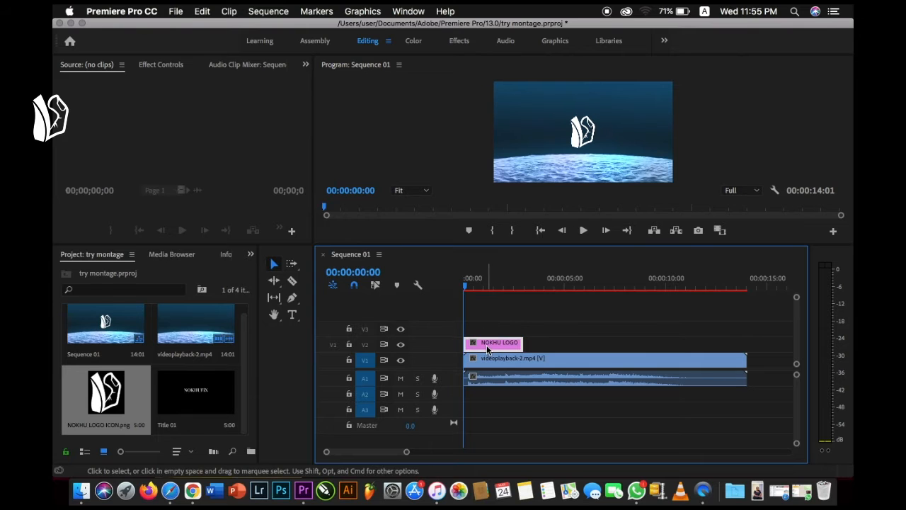
Move the logo up to just above the centre of the program frame, adjusting its position against the footage at 00:00:02:11
click(572, 142)
drag(577, 141, 582, 138)
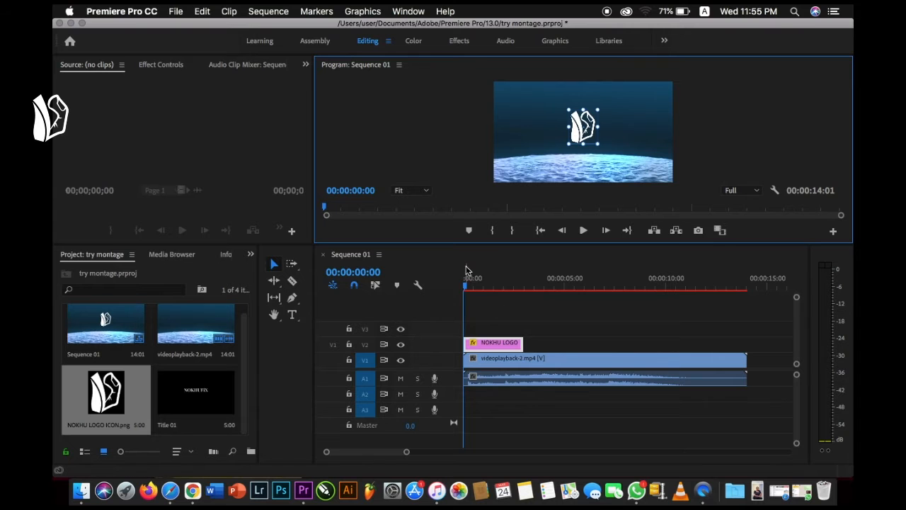
drag(466, 291, 515, 292)
click(579, 133)
drag(578, 131, 578, 134)
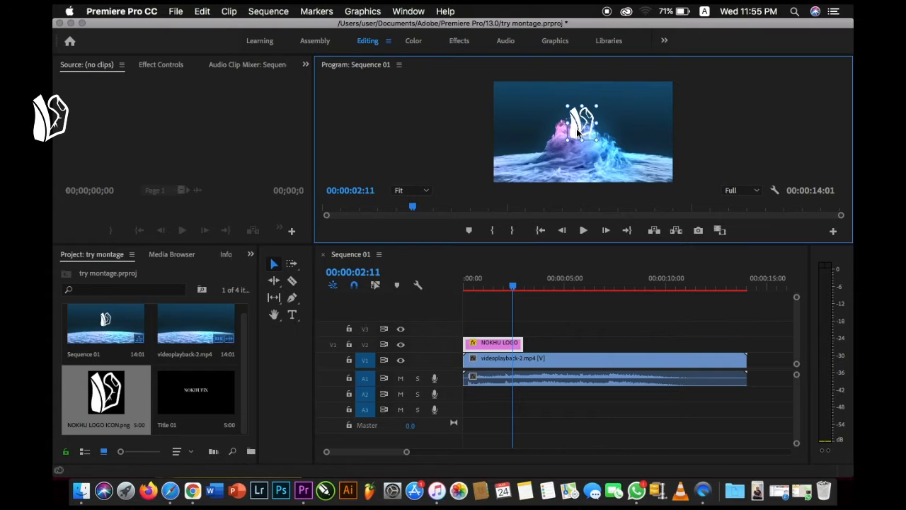
Play back the sequence from 00:00:00:00 to check the logo over the background, and stop it at about 4 seconds
drag(516, 287, 433, 294)
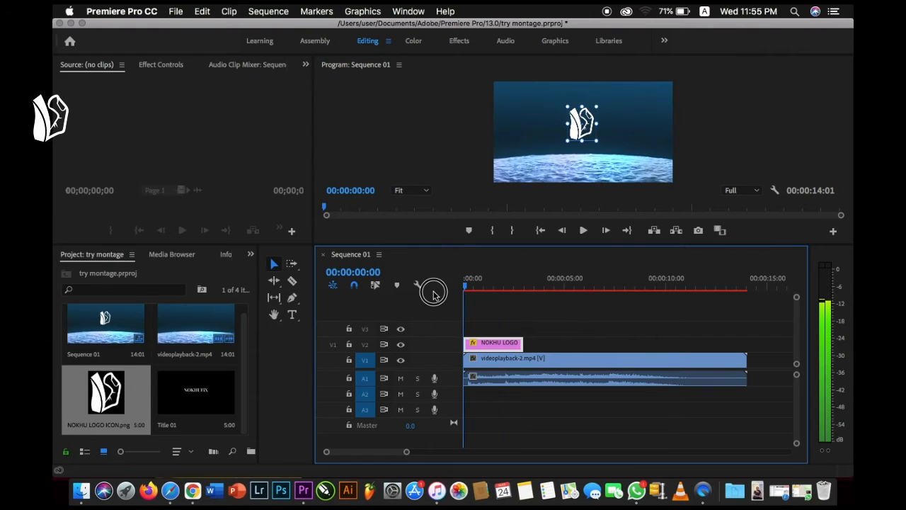
key(space)
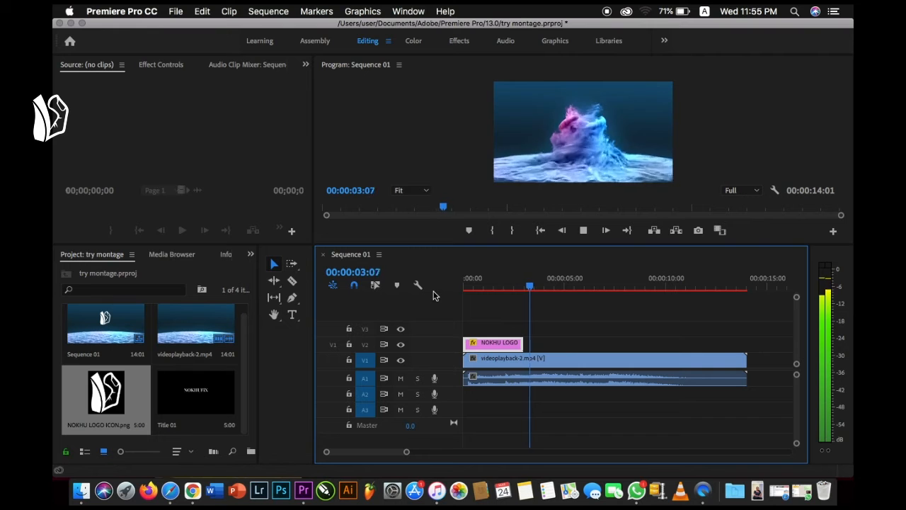
key(space)
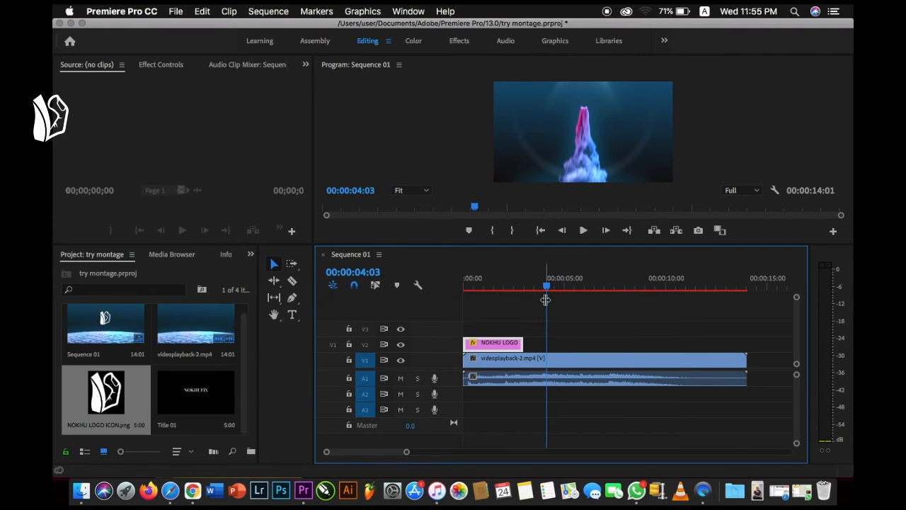
Extend the end of the logo clip on V2 slightly to about 3.3 seconds and return the playhead to 00:00:00:00
drag(546, 286, 503, 286)
drag(526, 344, 531, 344)
drag(502, 286, 453, 306)
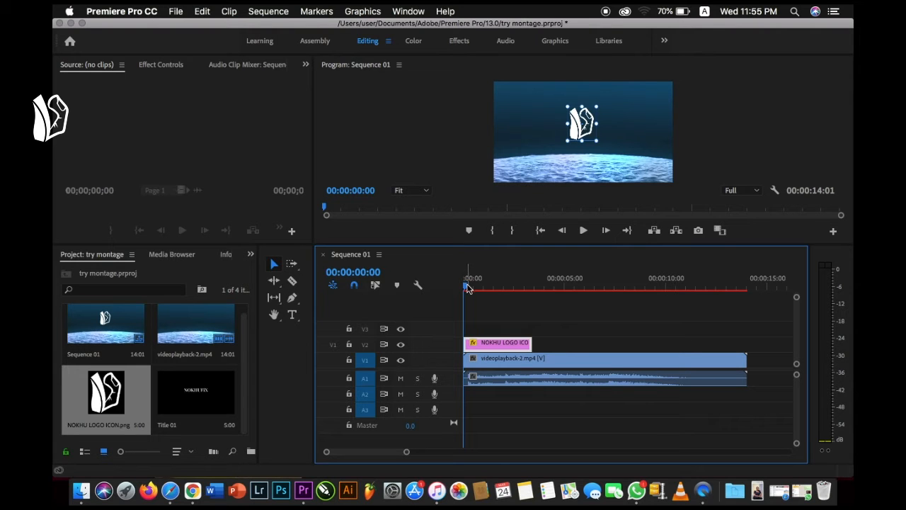
Reset the opacity animation of the logo clip on V2 and start it with a 100% keyframe at 00:00:01:07
double_click(482, 343)
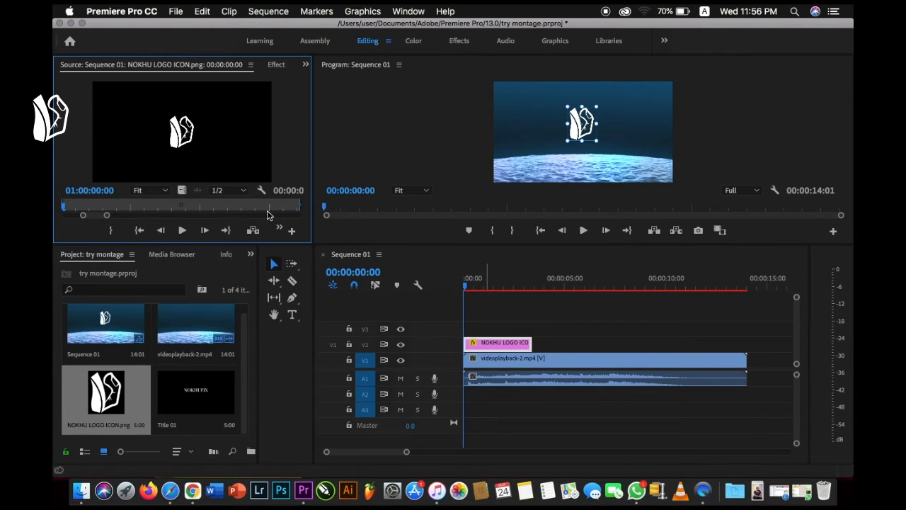
scroll(248, 70, down, 3)
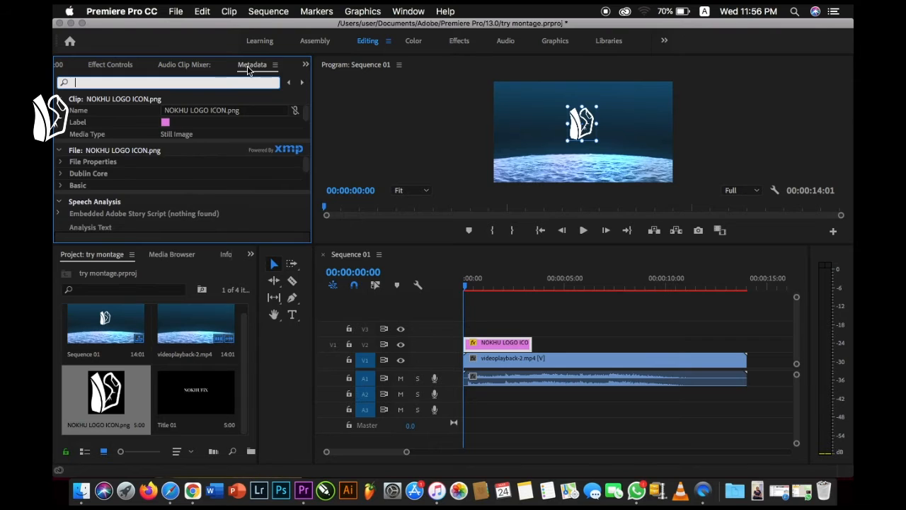
click(114, 69)
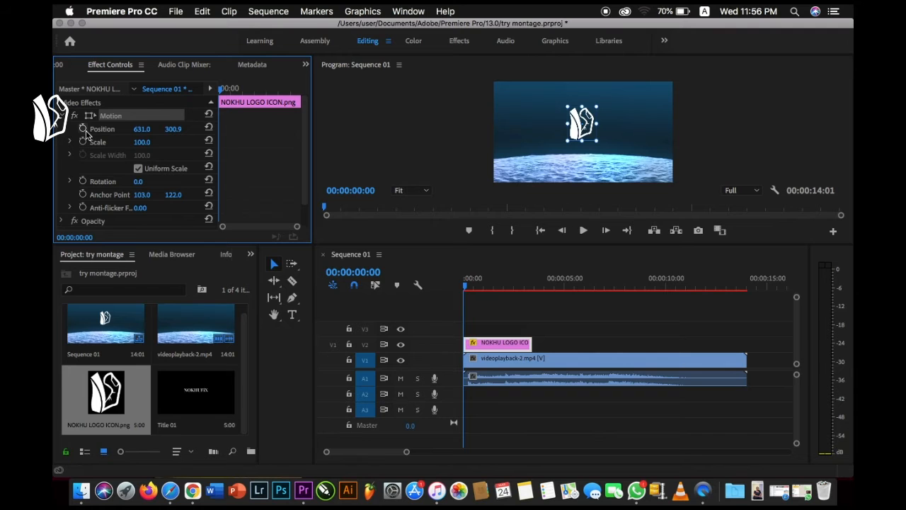
drag(222, 96, 249, 101)
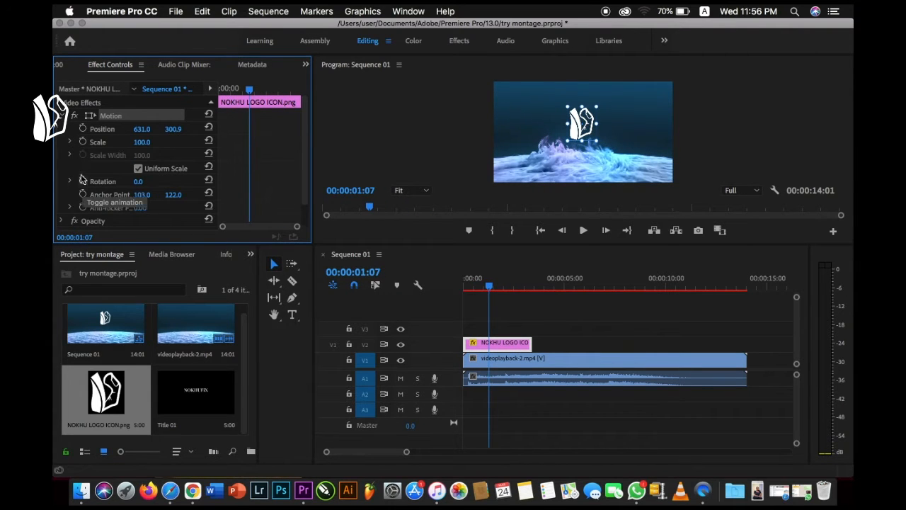
click(65, 117)
click(64, 130)
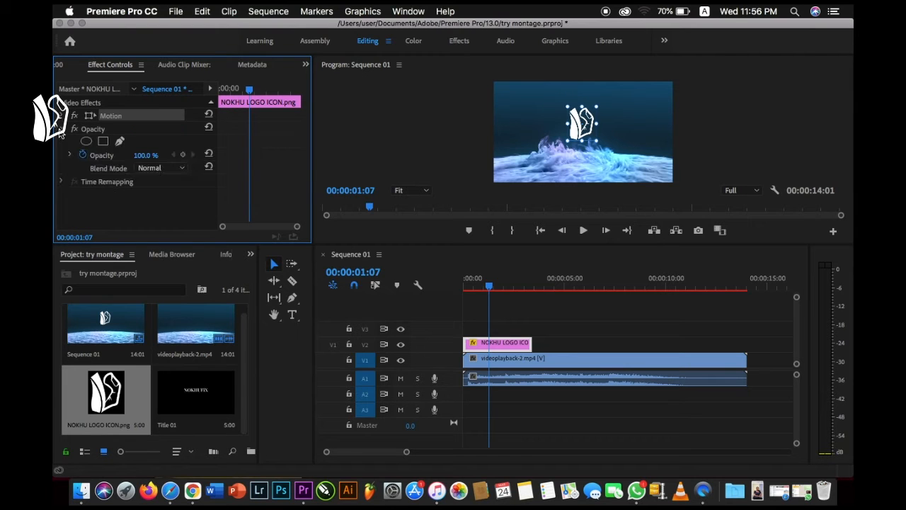
click(85, 156)
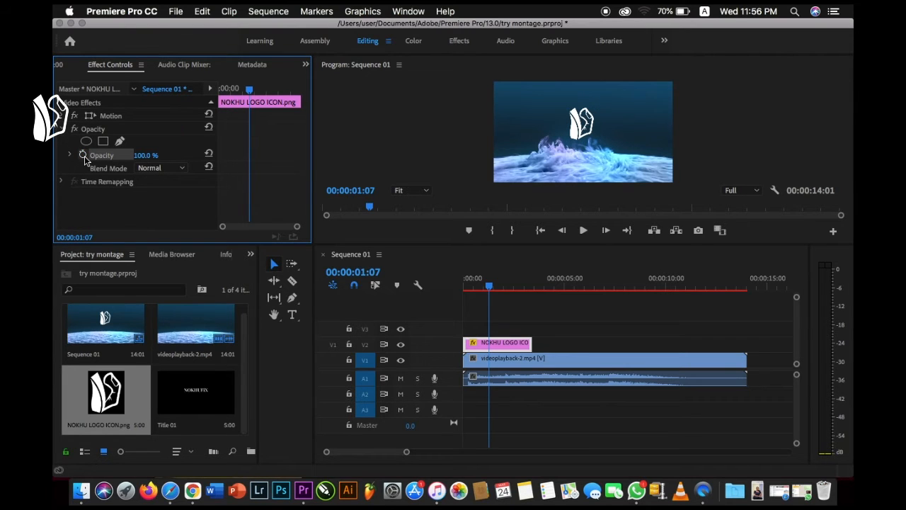
click(83, 155)
Add opacity keyframes to the logo clip of 52% at 00:00:02:03 and 0% at 00:00:03:03
drag(250, 92, 270, 92)
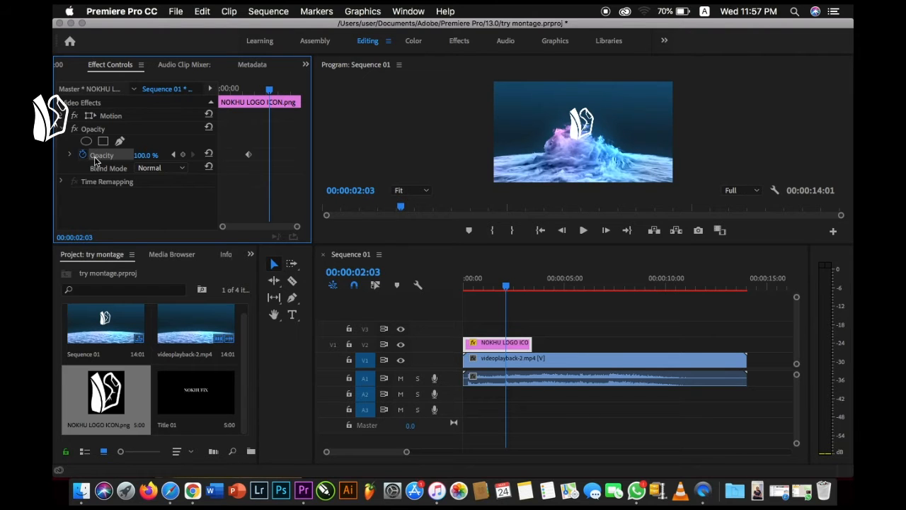
drag(144, 156, 131, 155)
click(150, 154)
text(60)
key(Return)
drag(144, 155, 139, 155)
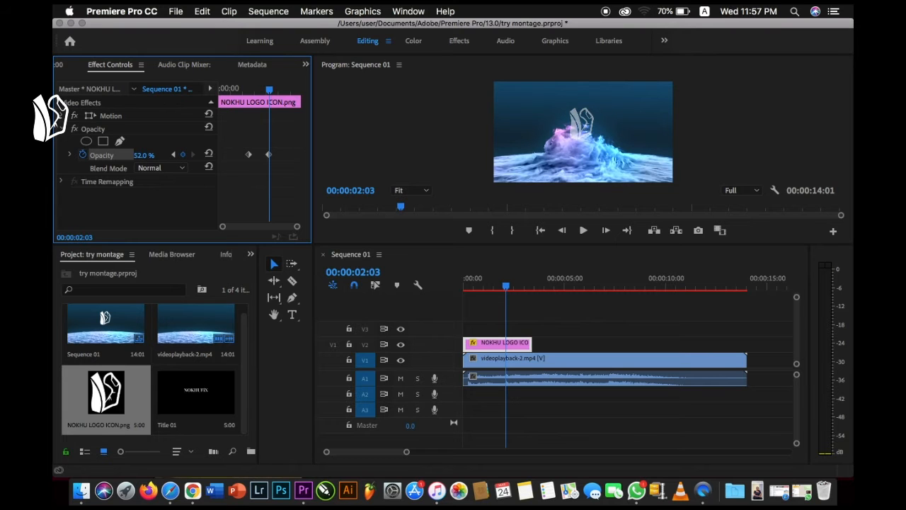
drag(268, 93, 293, 91)
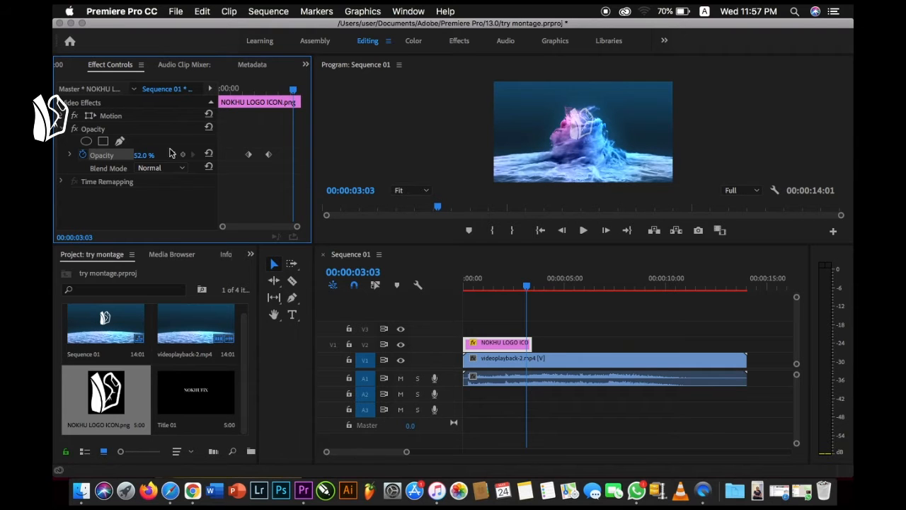
drag(144, 159, 92, 159)
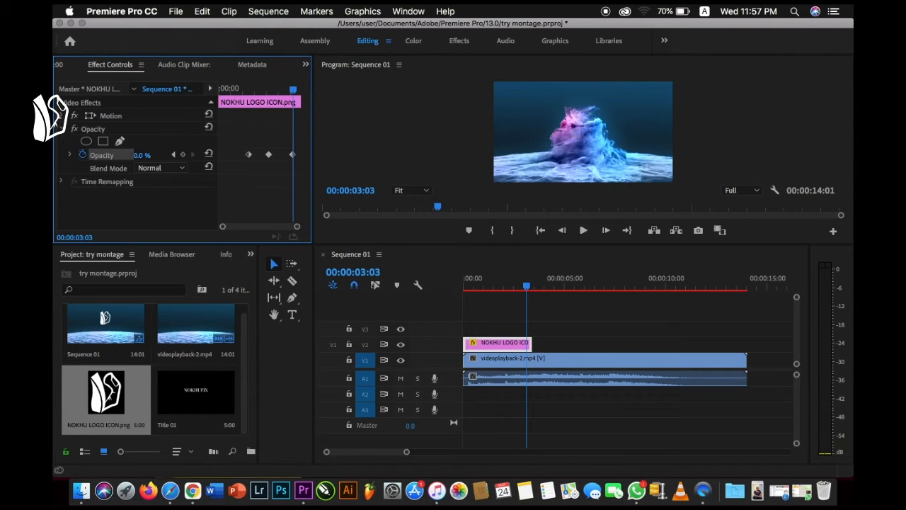
Play the sequence twice from the start to check the logo's fade-out, and return the playhead to 00:00:00:00
key(Home)
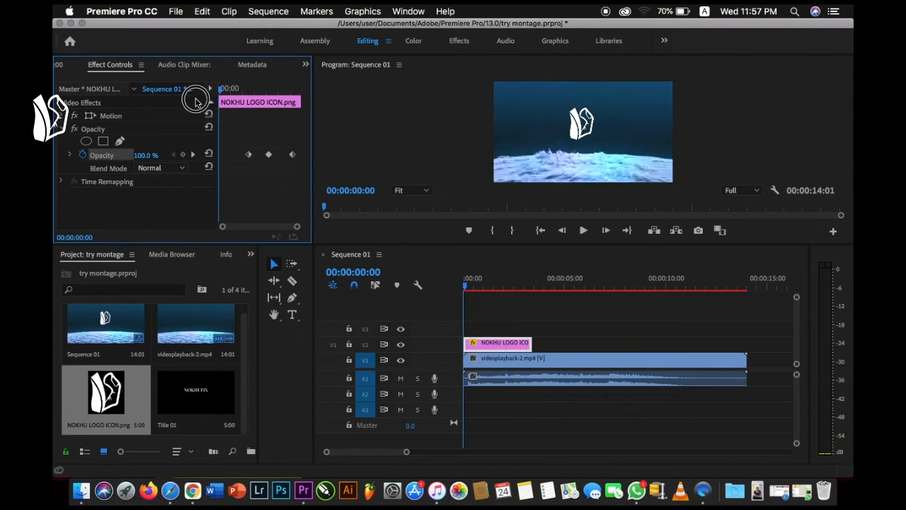
key(space)
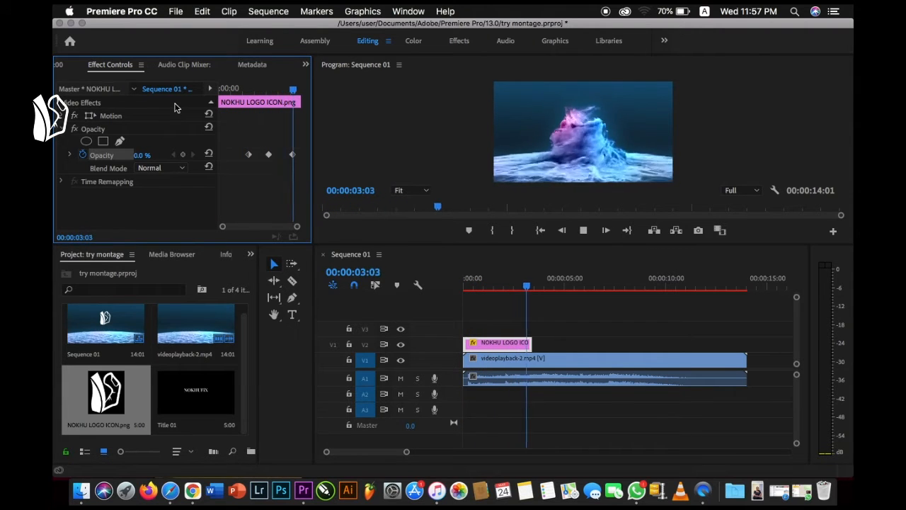
key(space)
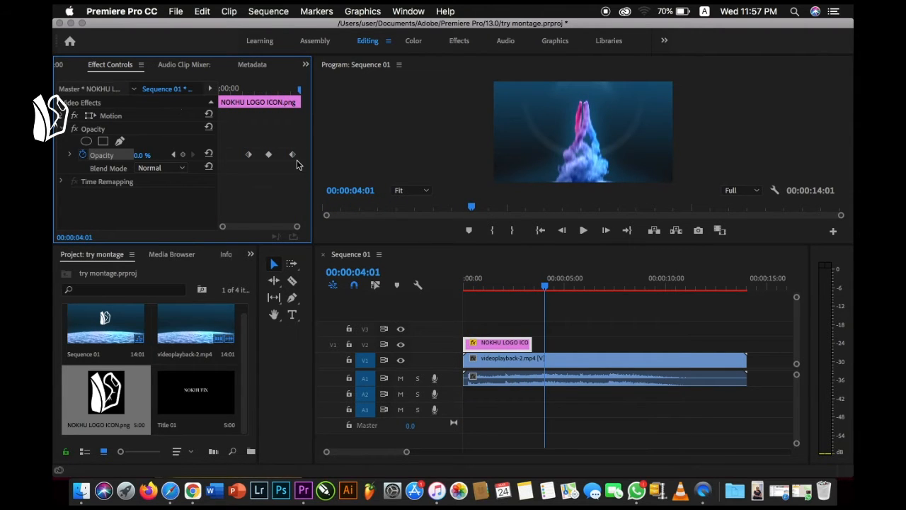
drag(302, 92, 186, 78)
key(space)
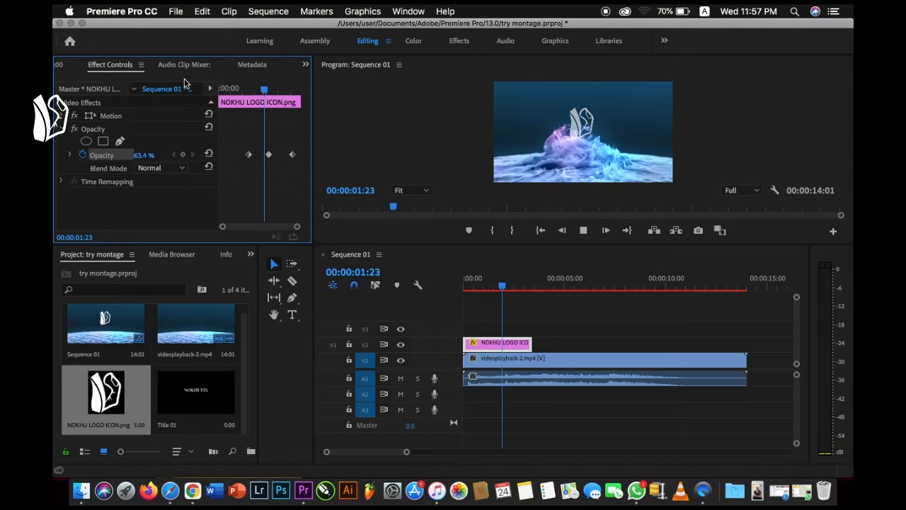
key(space)
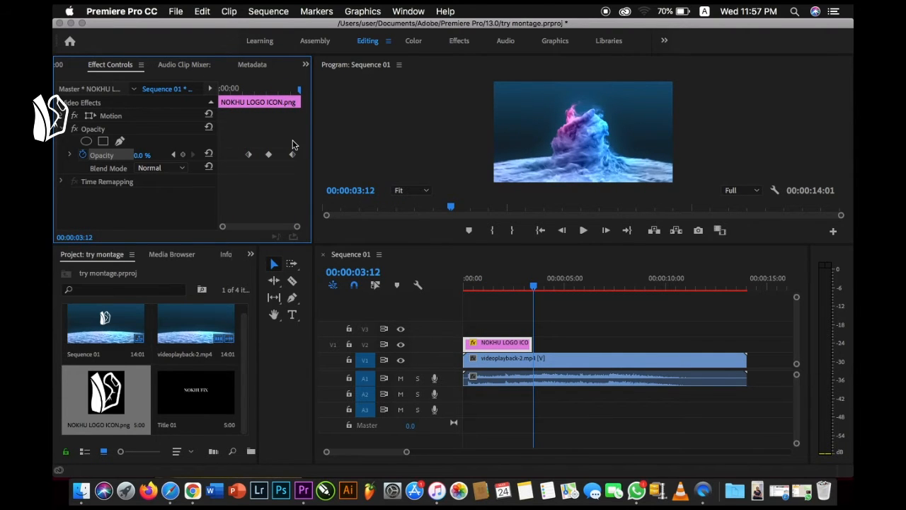
drag(534, 287, 460, 296)
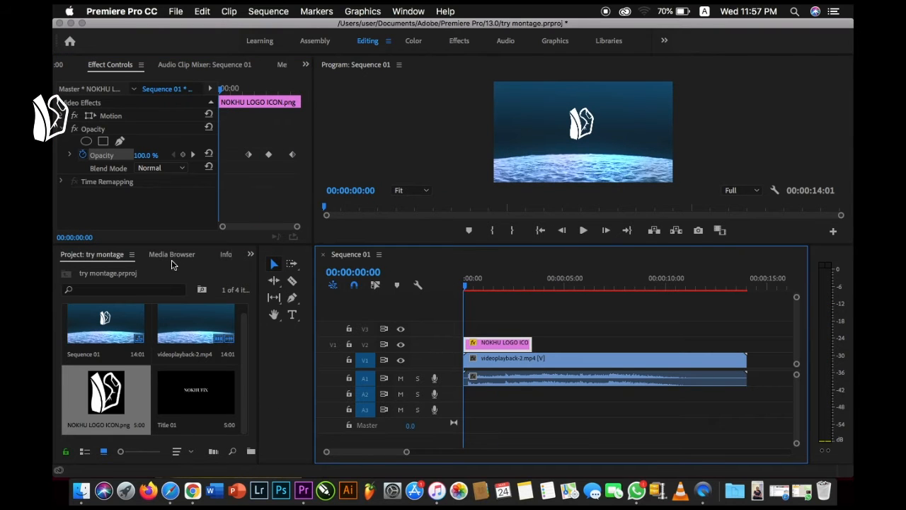
Try the Page Peel video transition at the start of the logo clip on V2 and preview it
click(223, 254)
click(222, 254)
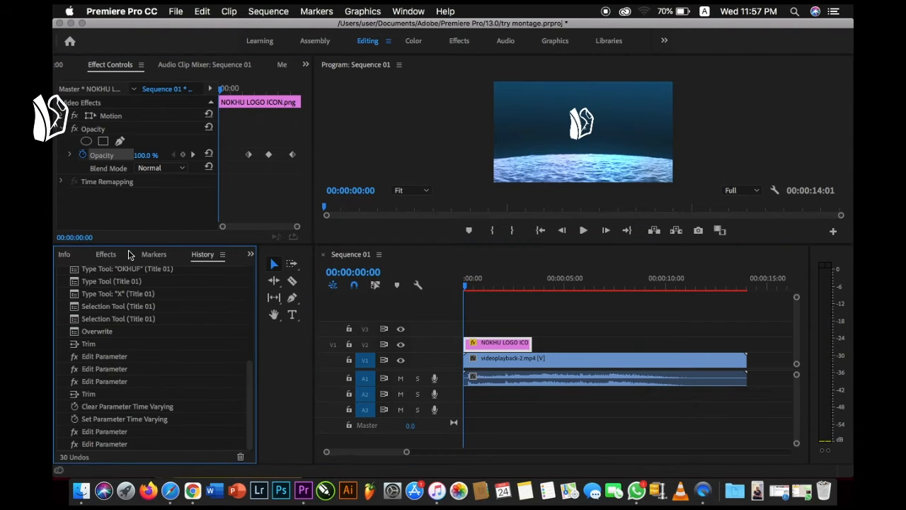
click(106, 255)
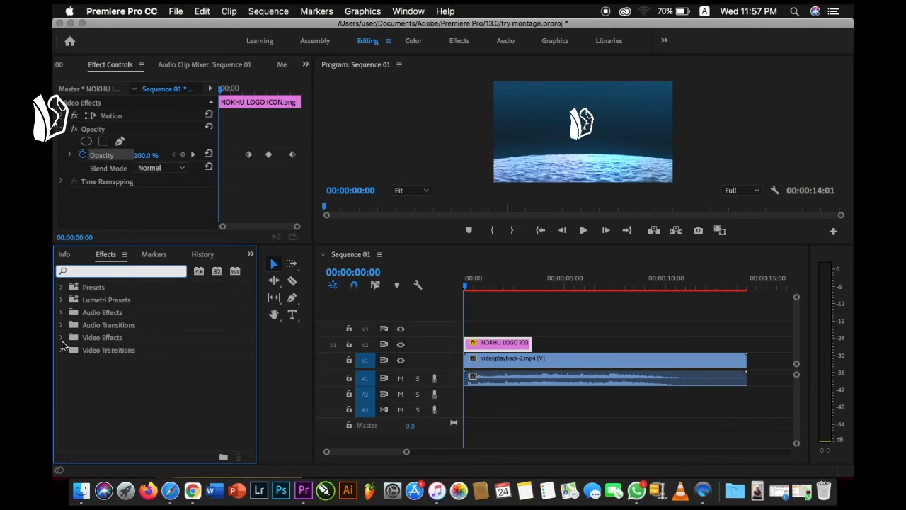
click(61, 351)
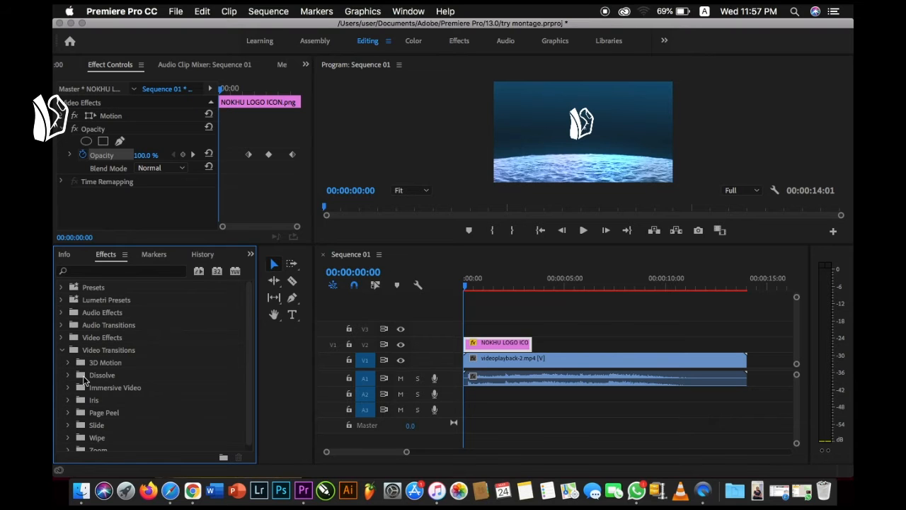
click(68, 411)
drag(111, 429, 468, 344)
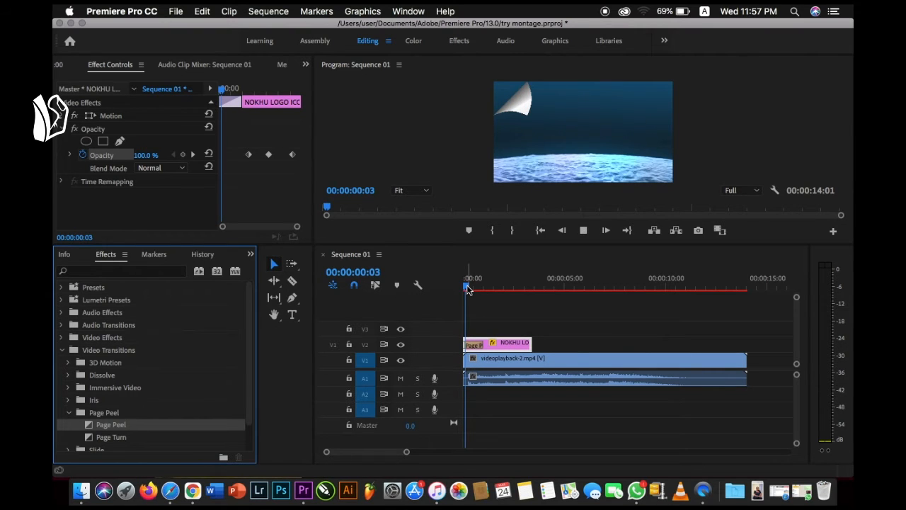
key(space)
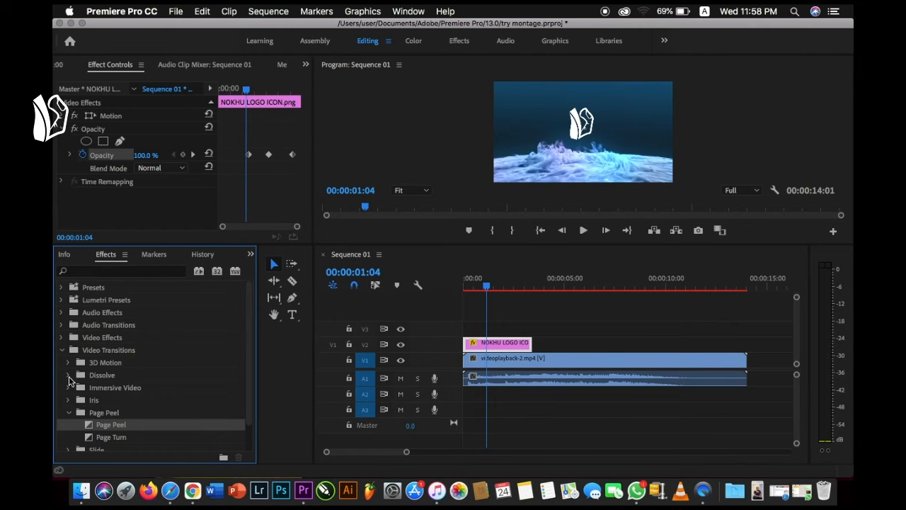
Apply the Dip to White dissolve transition to the start of the logo clip on V2
click(69, 412)
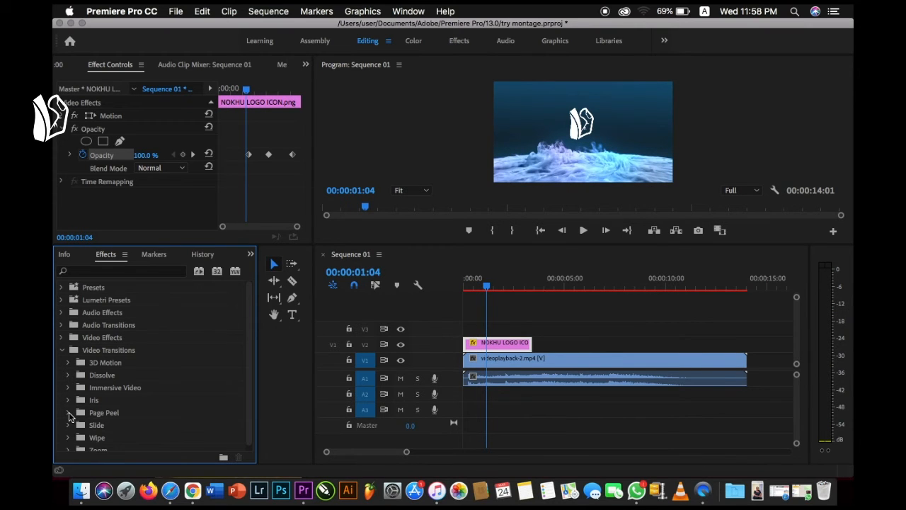
scroll(146, 433, down, 1)
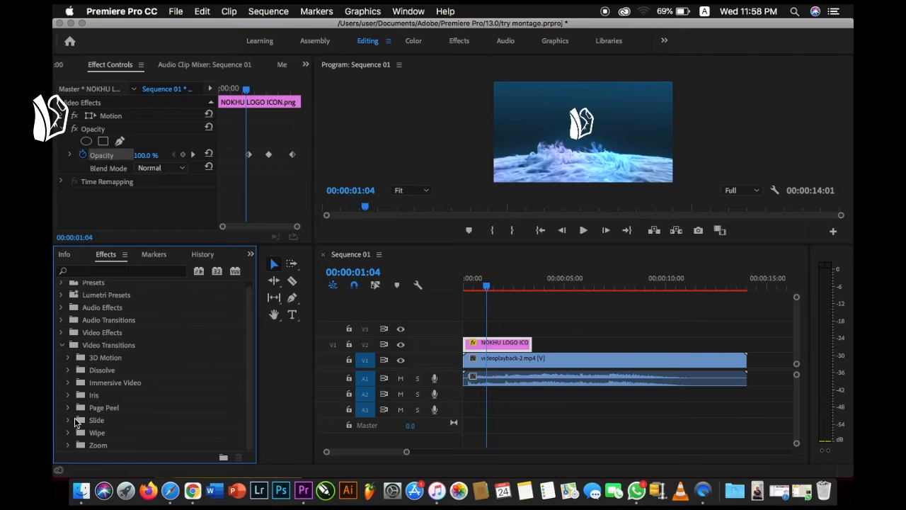
click(69, 370)
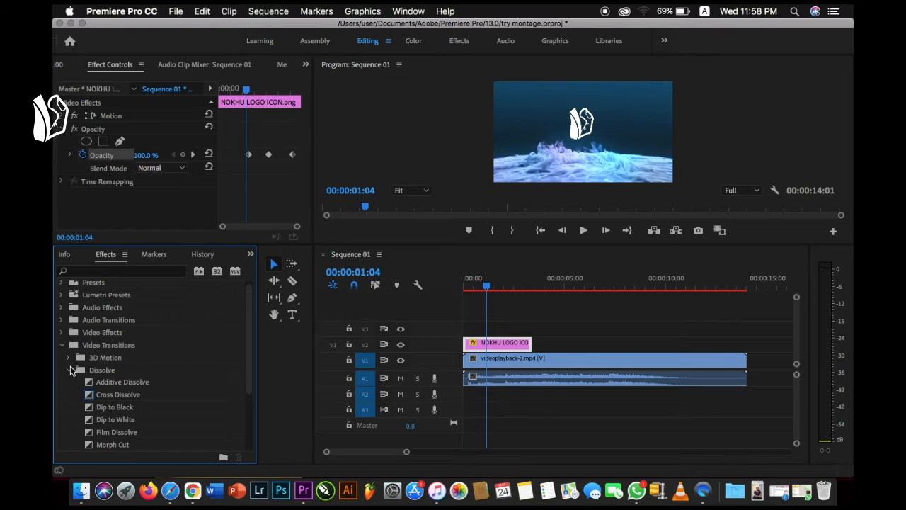
click(69, 369)
click(67, 345)
click(68, 358)
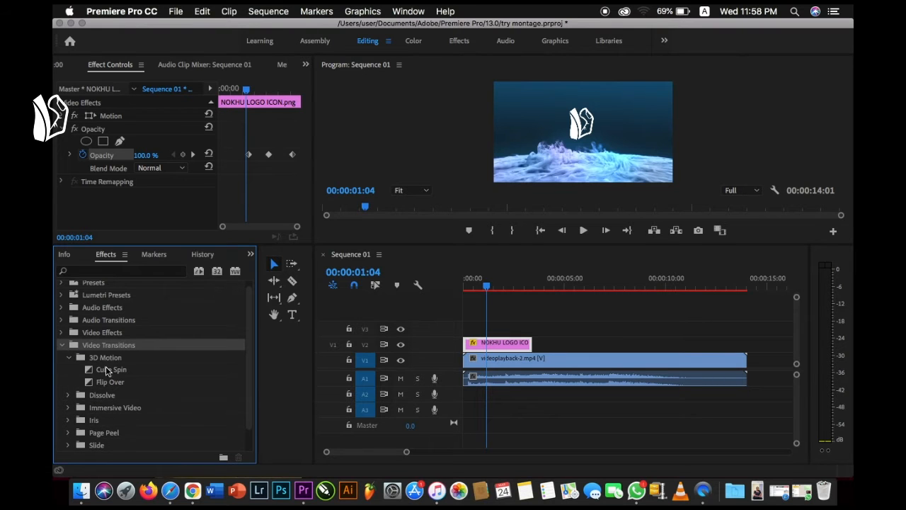
click(68, 357)
click(68, 370)
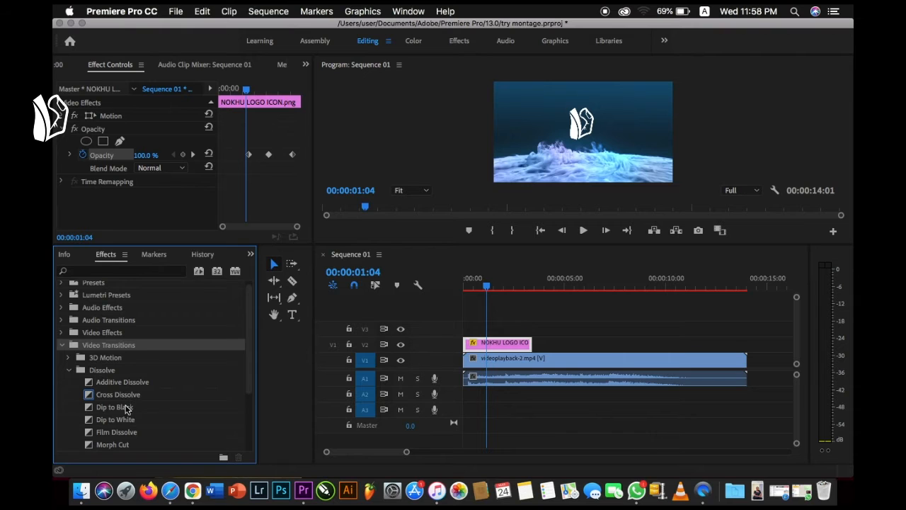
drag(125, 407, 472, 347)
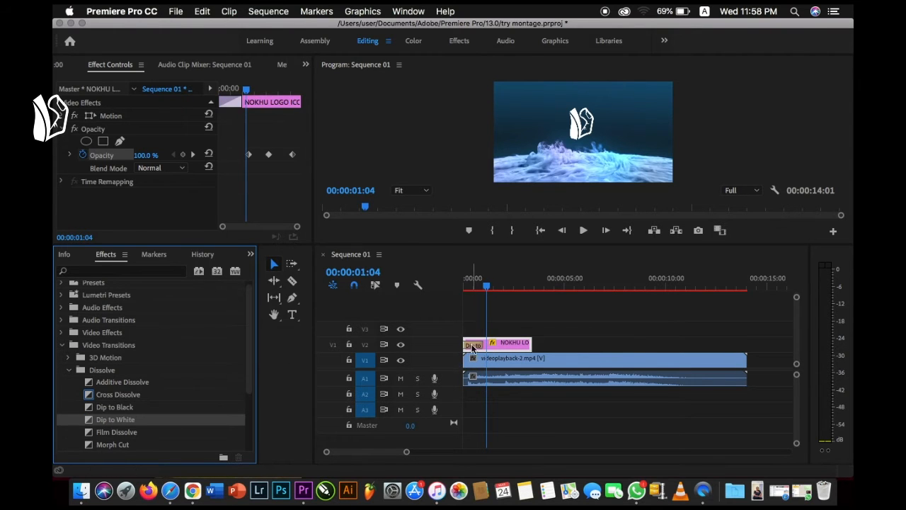
Play the sequence from the start to check the logo's transition, and stop just after the logo clip ends
drag(486, 287, 441, 283)
key(space)
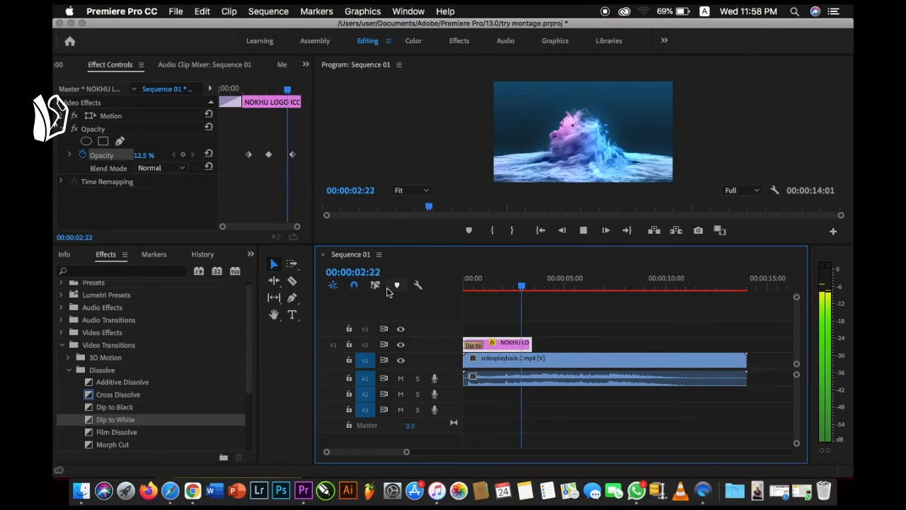
key(space)
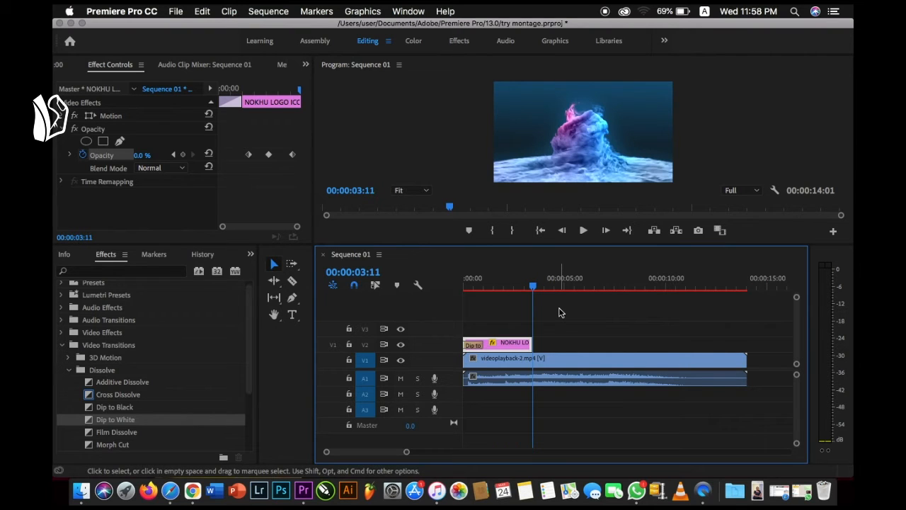
Place Title 01 on track V3 starting where the logo clip ends, with the playhead at 00:00:04:16
drag(534, 285, 558, 287)
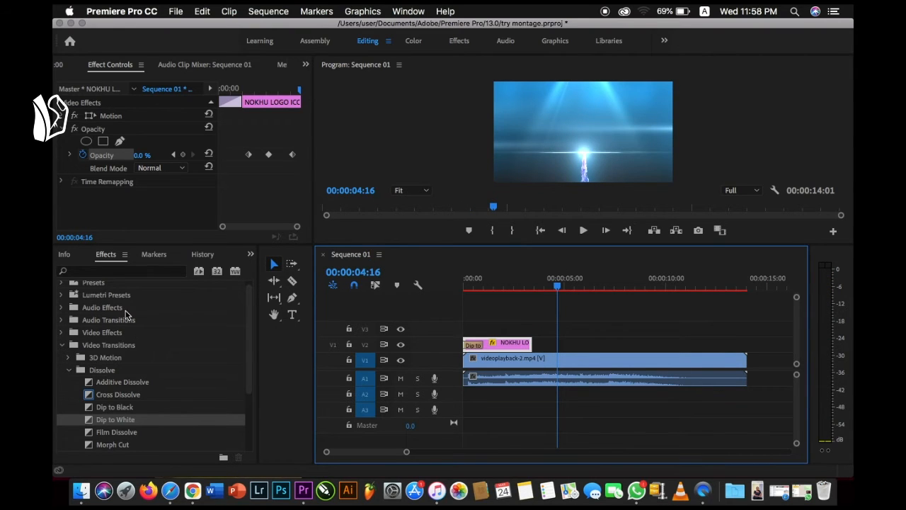
click(67, 259)
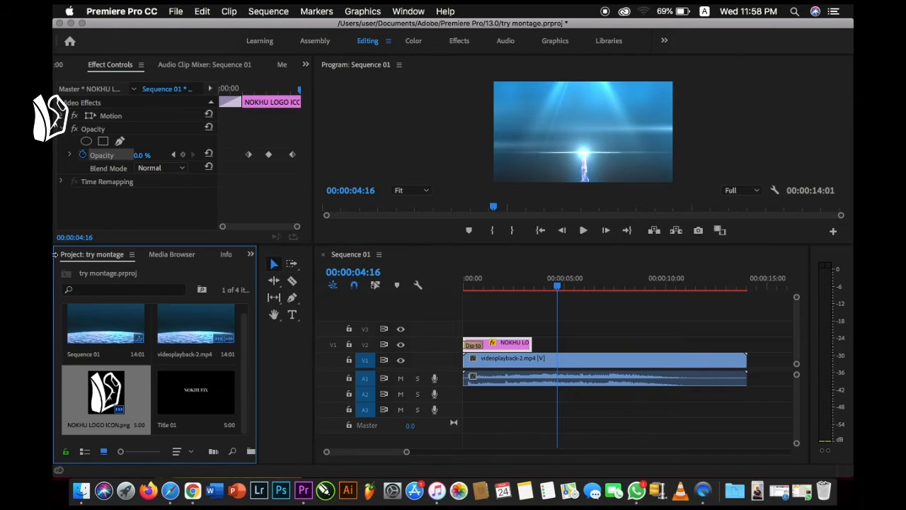
click(192, 400)
drag(192, 397, 533, 332)
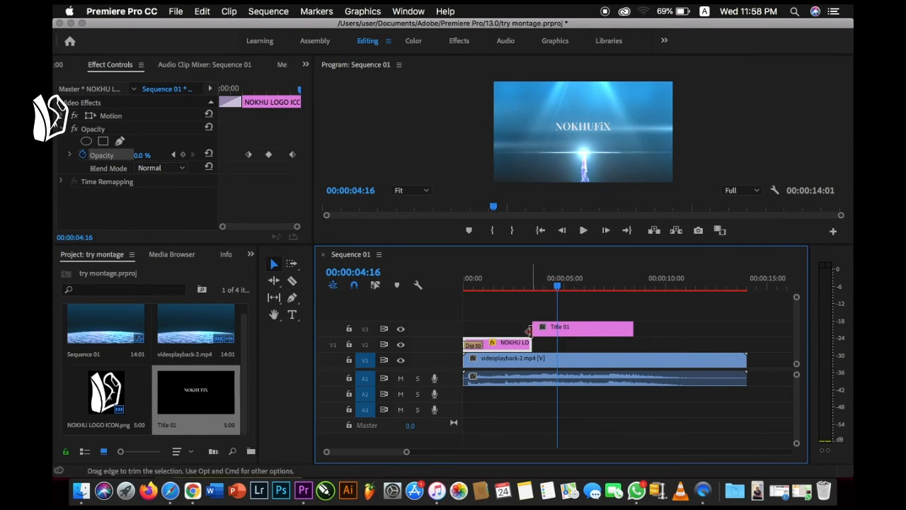
Open Title 01 for editing, move the NOKHUFiX text down onto the horizontal light streak, and shrink it slightly
click(582, 330)
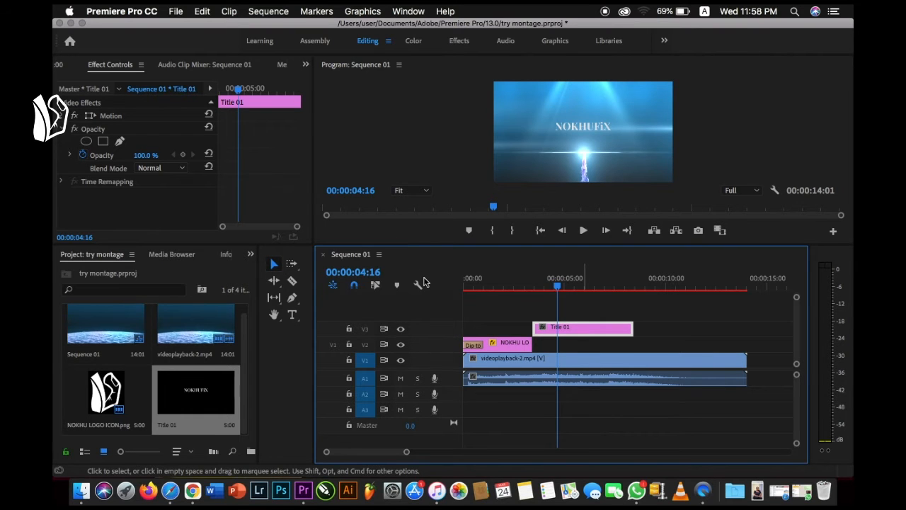
double_click(551, 335)
drag(402, 251, 410, 312)
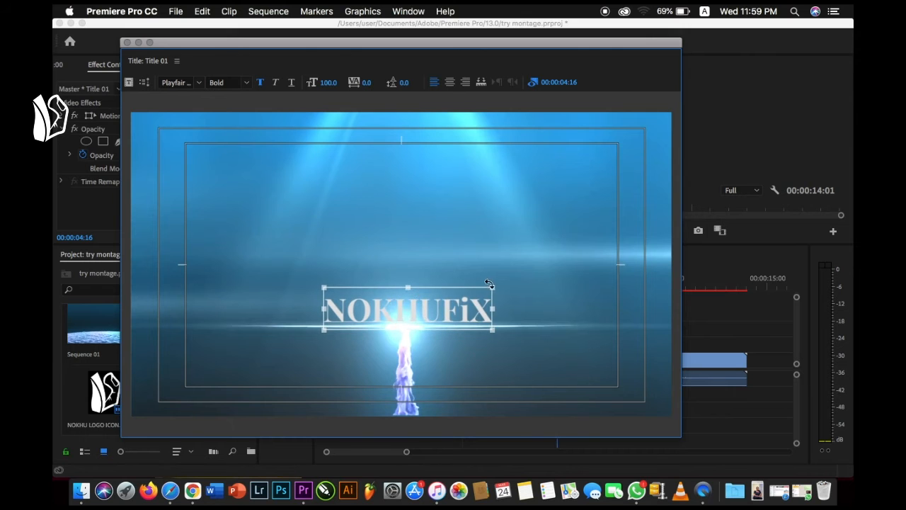
mouse_move(494, 285)
mouse_down()
mouse_move(459, 300)
mouse_move(485, 288)
mouse_up()
click(572, 262)
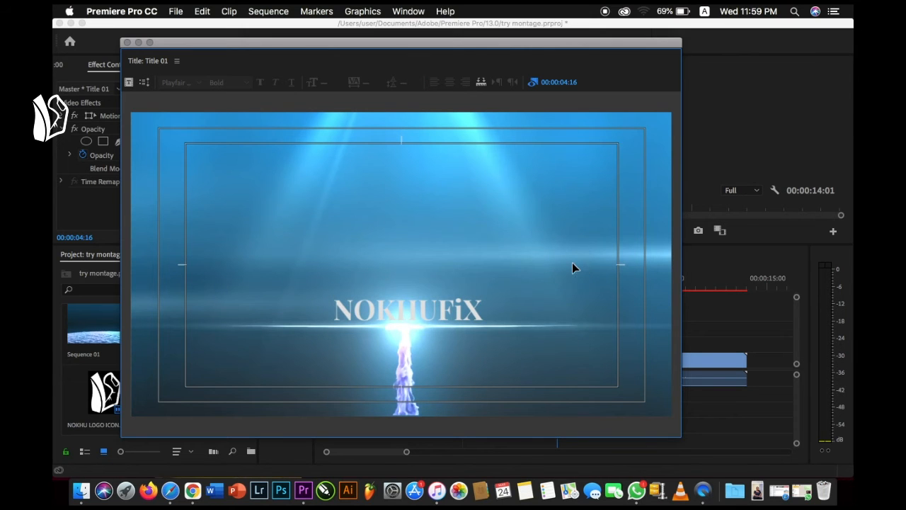
Close the title editor and trim the start of the Title 01 clip on V3 to 00:00:04:18
click(127, 42)
drag(559, 289, 556, 327)
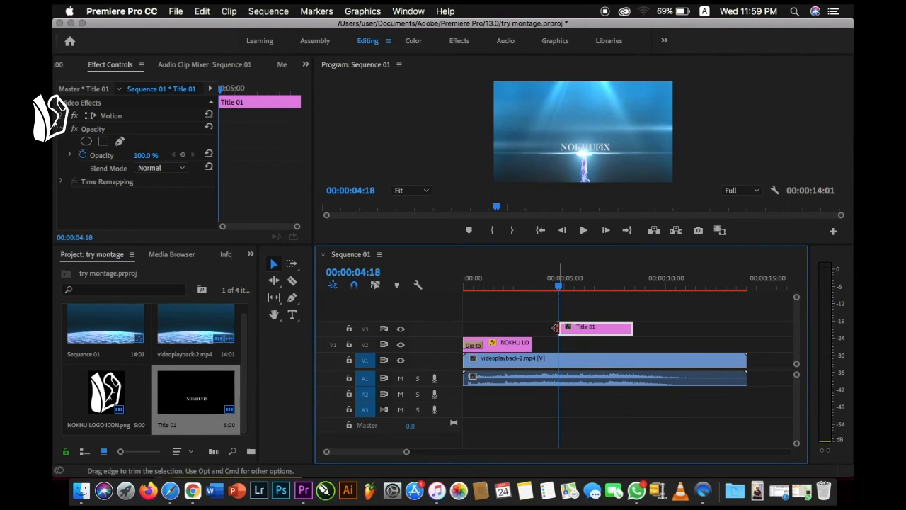
Play the sequence from the start to check when the title appears, and stop shortly after it comes in
key(Home)
key(space)
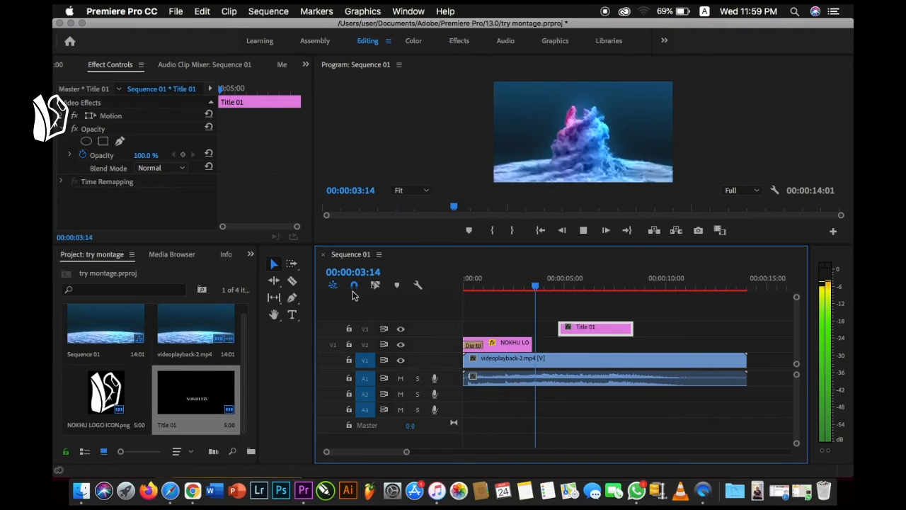
key(space)
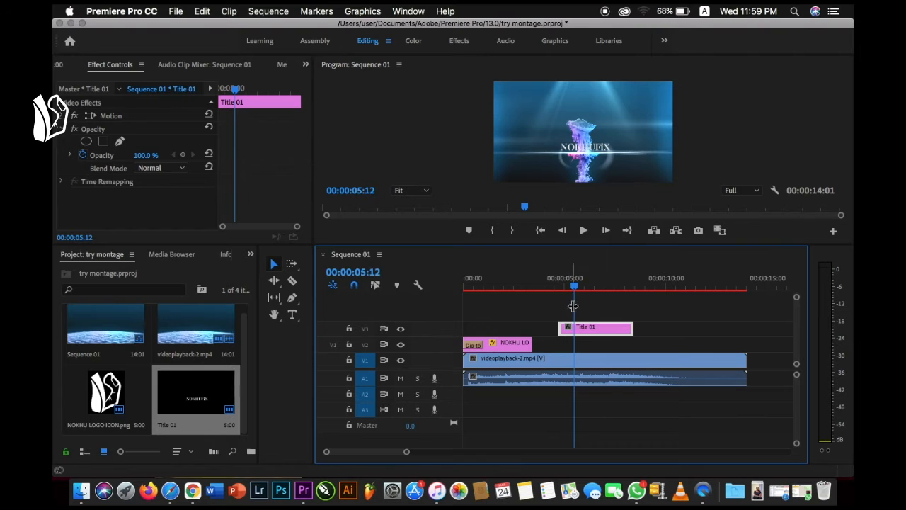
Move the playhead to 00:00:07:06 and duplicate the Title 01 item in the project
drag(573, 286, 612, 296)
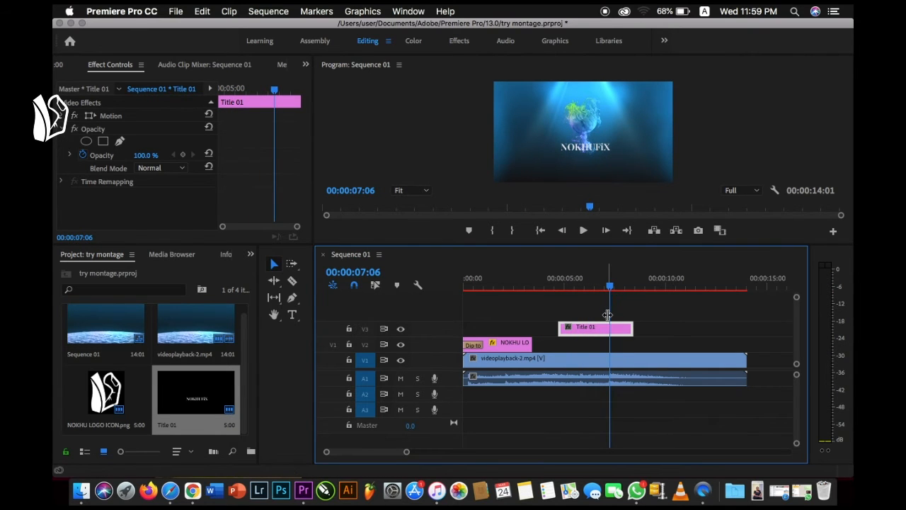
mouse_move(610, 286)
mouse_down()
mouse_move(630, 289)
mouse_move(611, 292)
mouse_up()
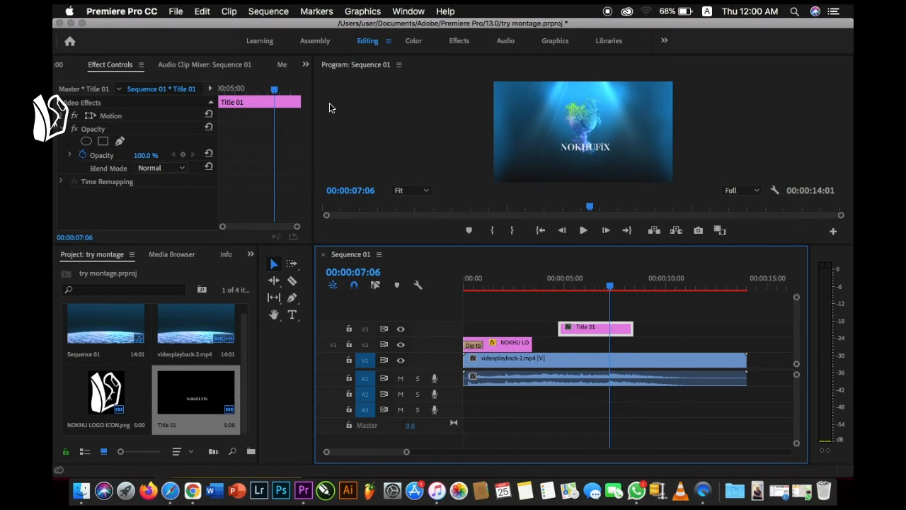
right_click(197, 388)
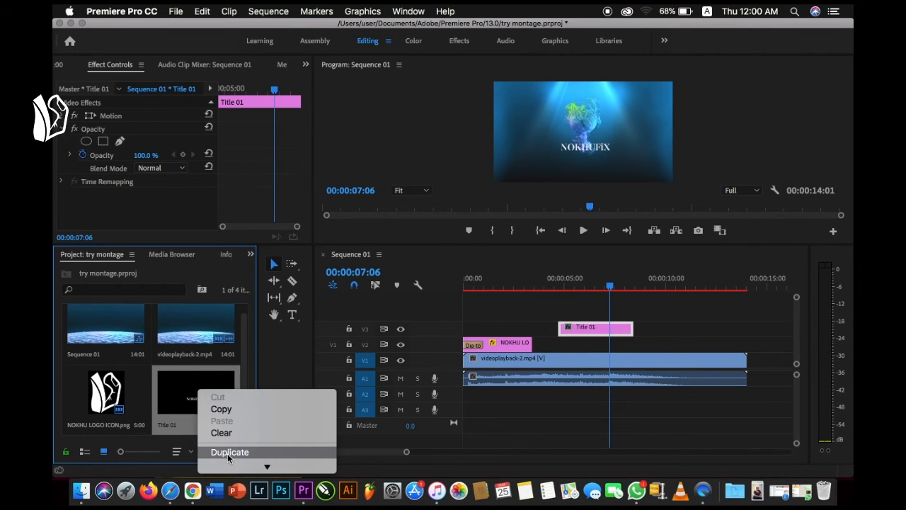
click(228, 451)
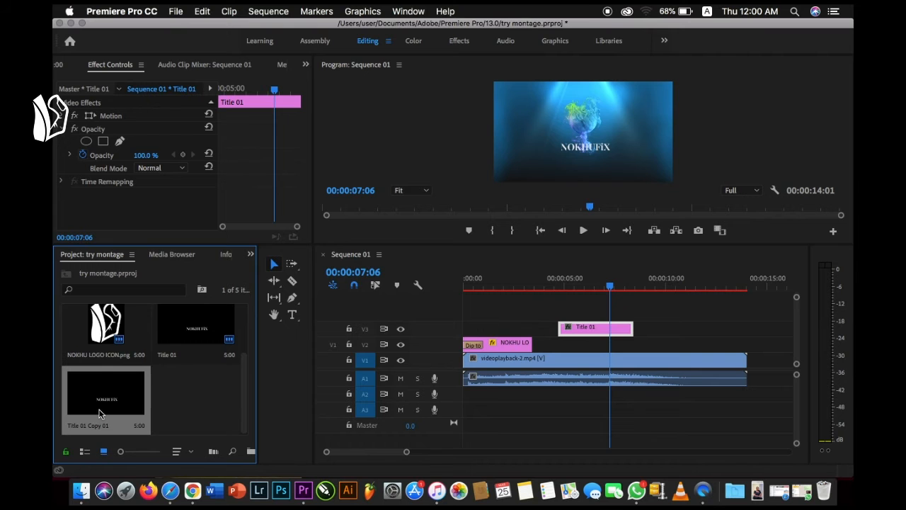
Open Title 01 Copy 01 for editing and replace its NOKHUFiX text with CREATIVE STUDIO
double_click(99, 415)
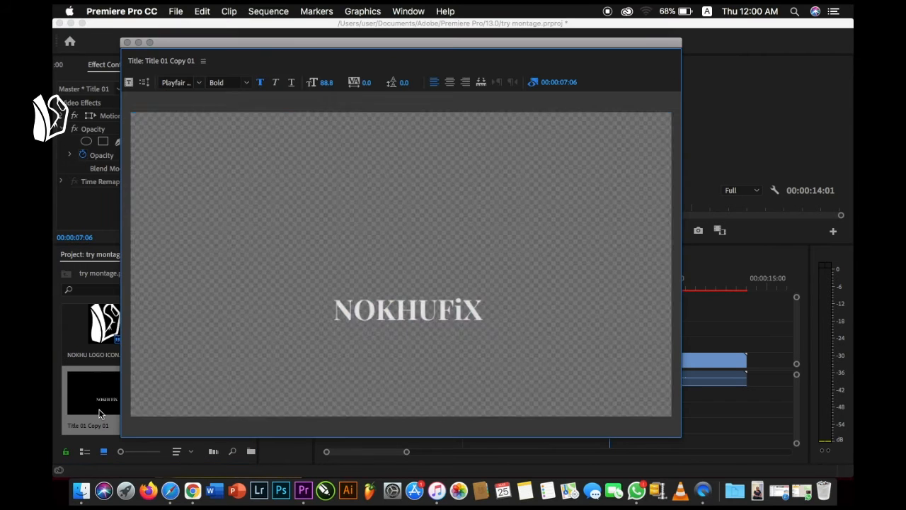
double_click(390, 305)
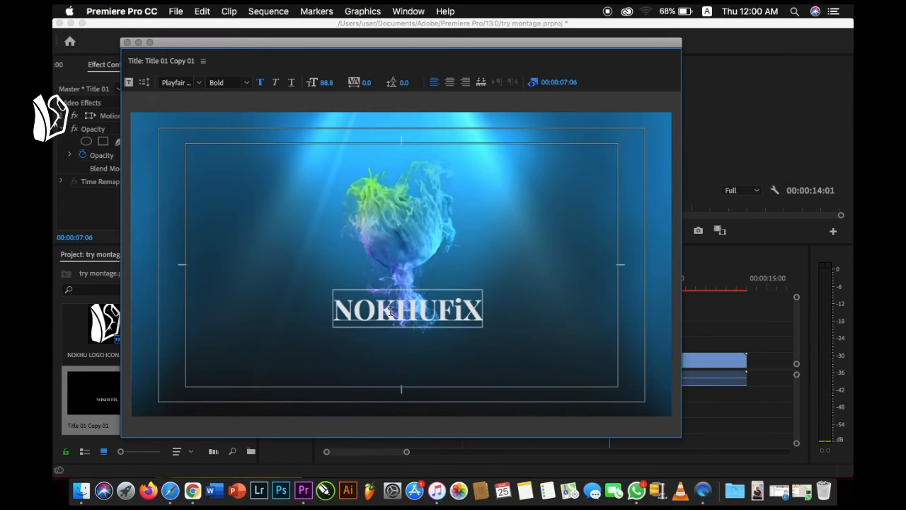
double_click(396, 304)
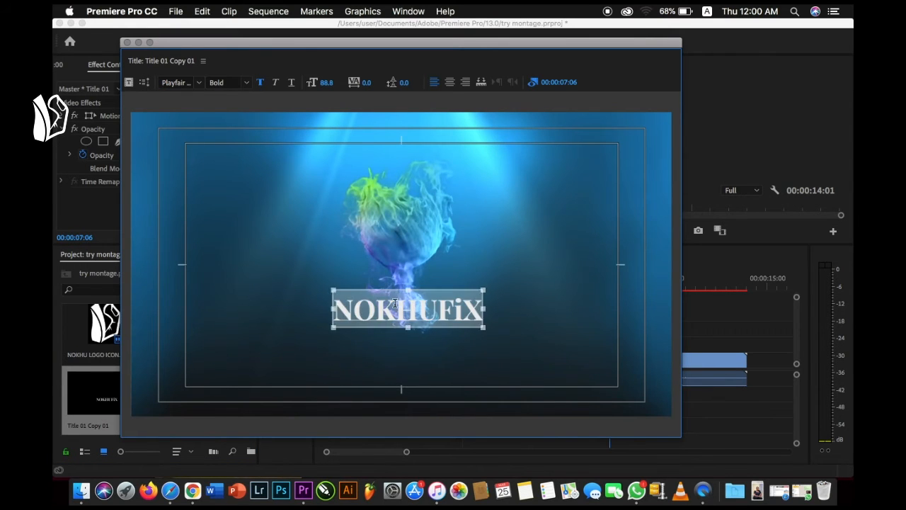
text(NOKH)
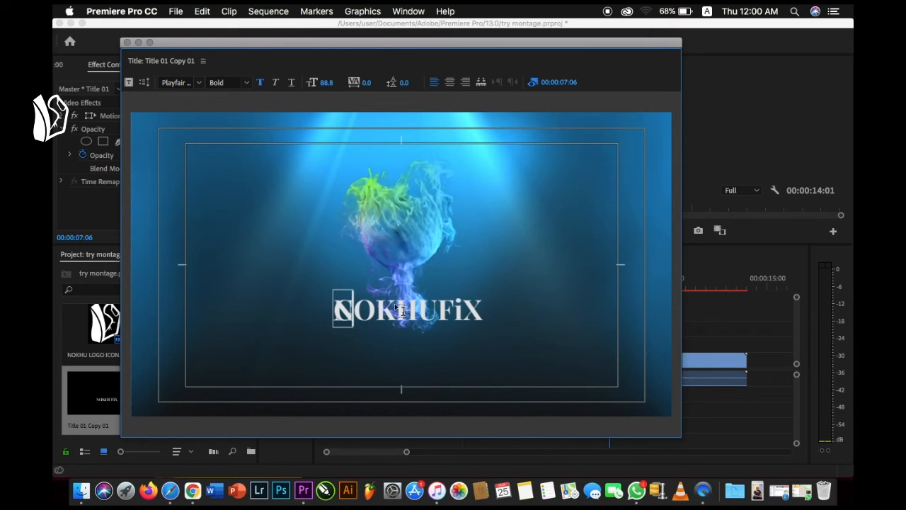
text(UFiXSTUDIO)
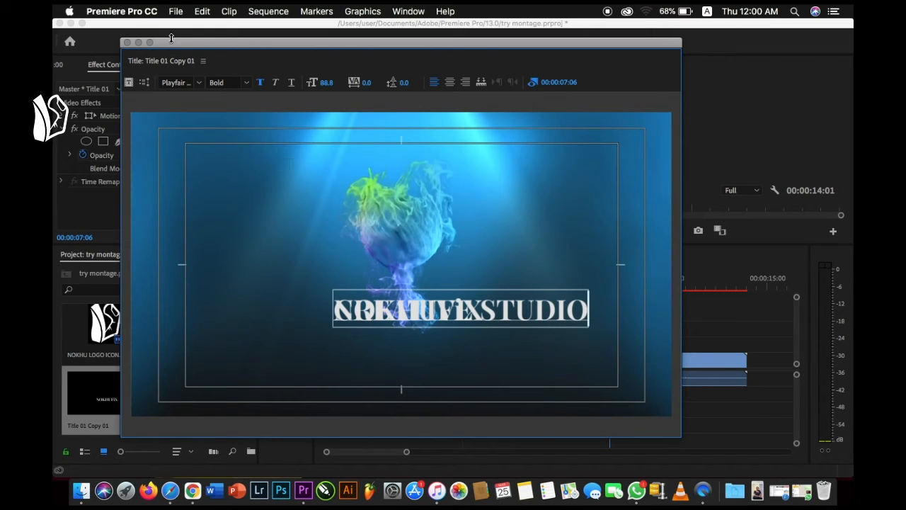
Show the Tools, Styles and Properties panels in the title editor
click(203, 61)
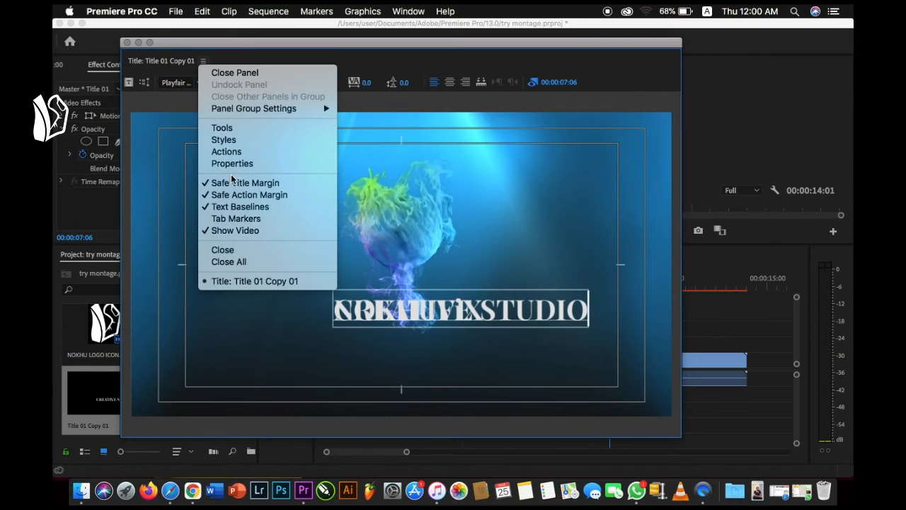
click(213, 129)
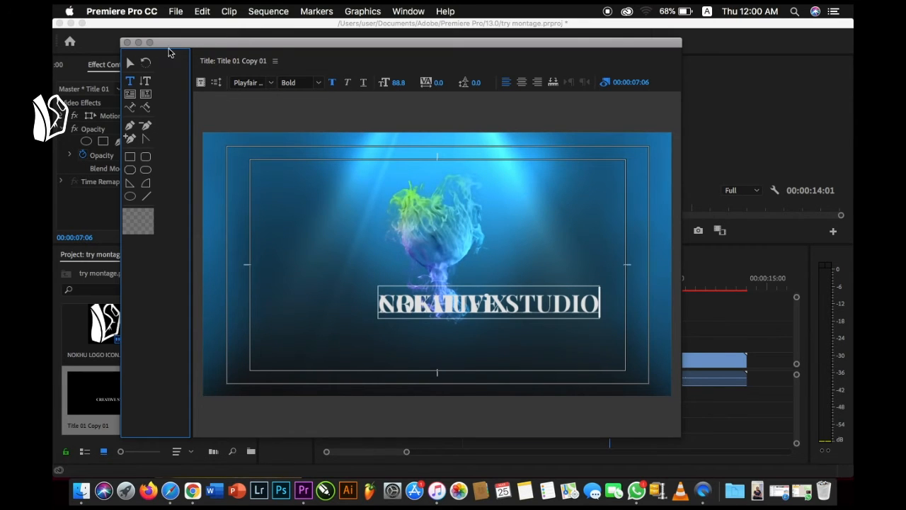
click(275, 61)
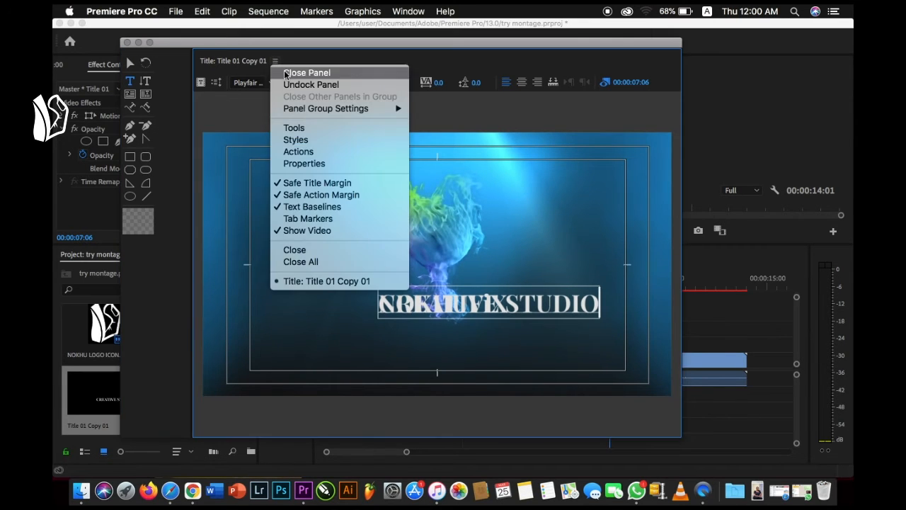
click(287, 141)
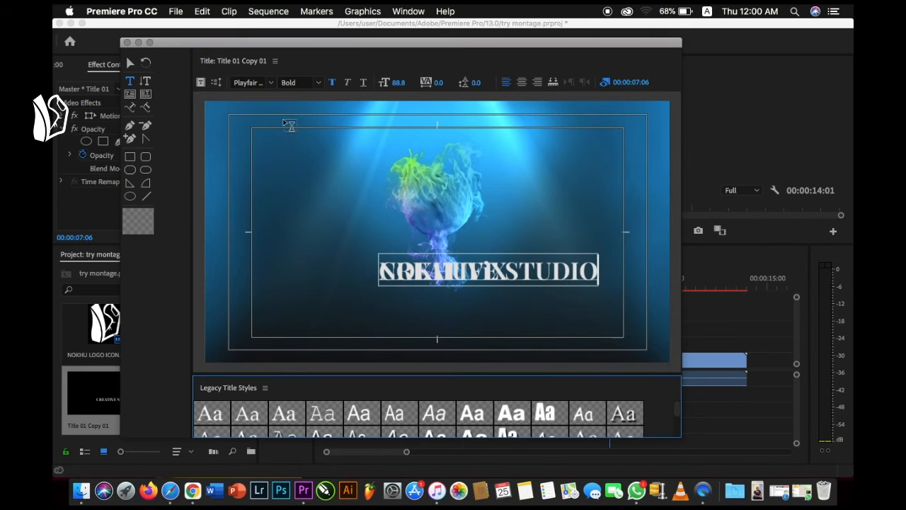
click(275, 61)
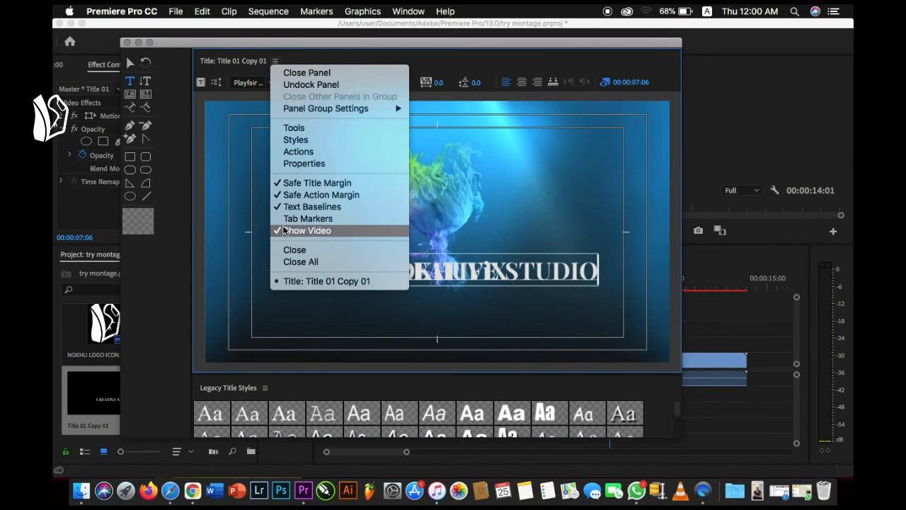
click(297, 164)
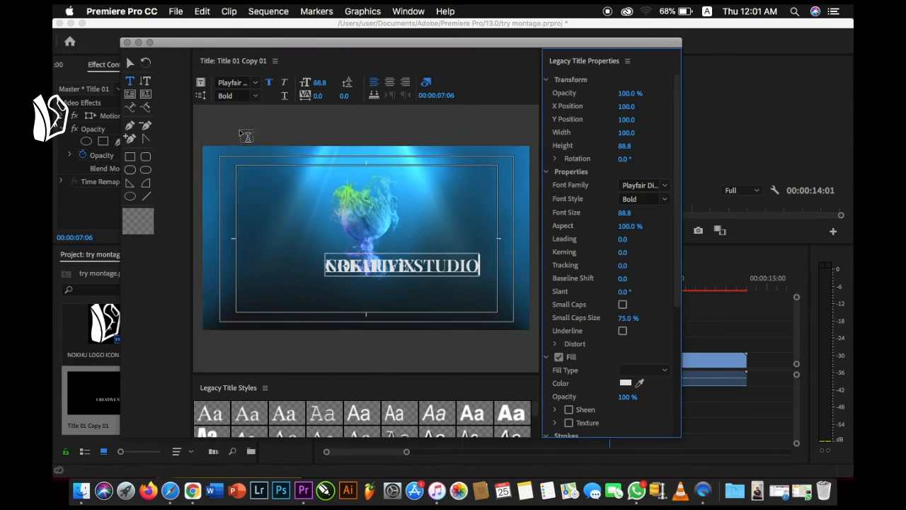
Shrink the CREATIVE STUDIO text to about size 52.8, place it directly beneath the NOKHUFiX text, and close the title editor
click(131, 64)
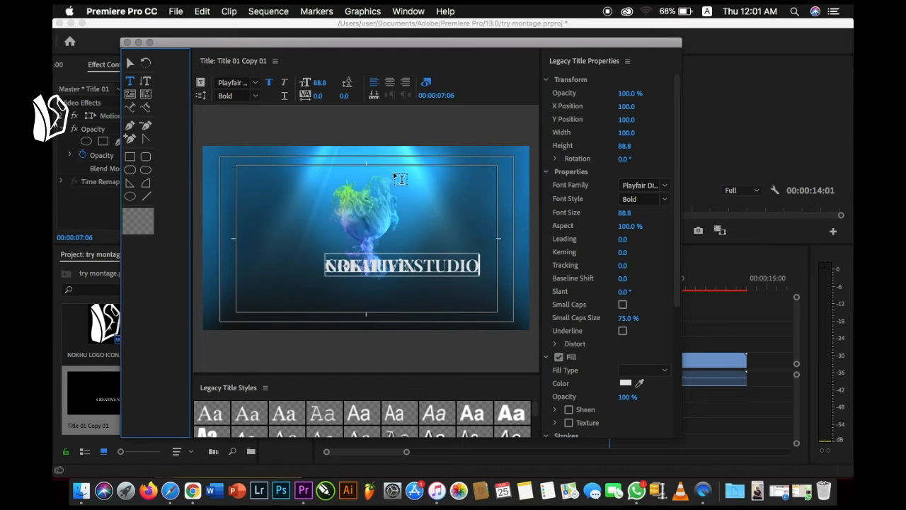
click(130, 64)
click(417, 276)
drag(418, 276, 397, 287)
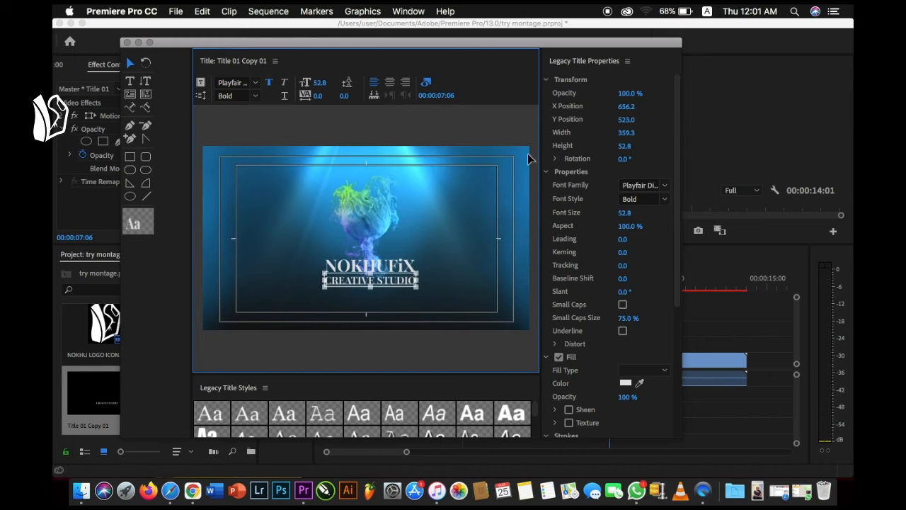
click(126, 42)
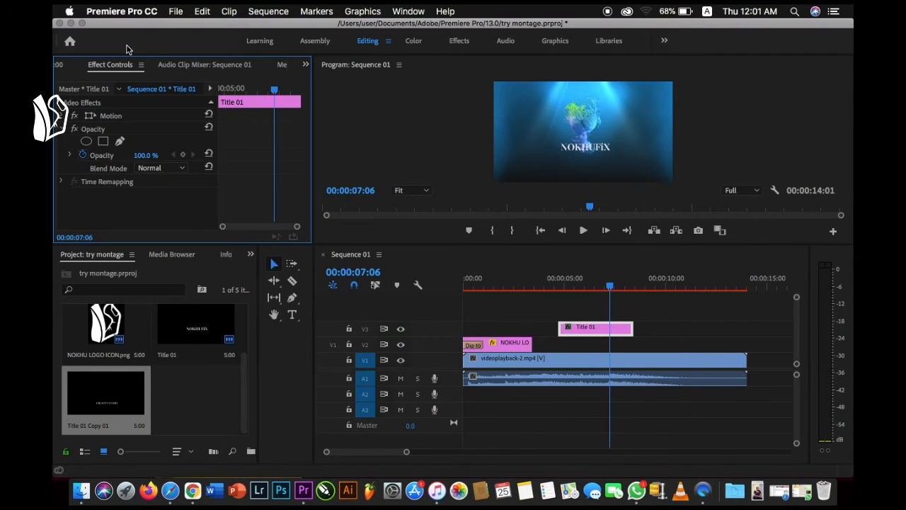
Place Title 01 Copy 01 on a new track V4 starting at 00:00:07:06, and play the sequence past it
click(178, 437)
drag(182, 383, 213, 388)
drag(114, 407, 447, 308)
key(space)
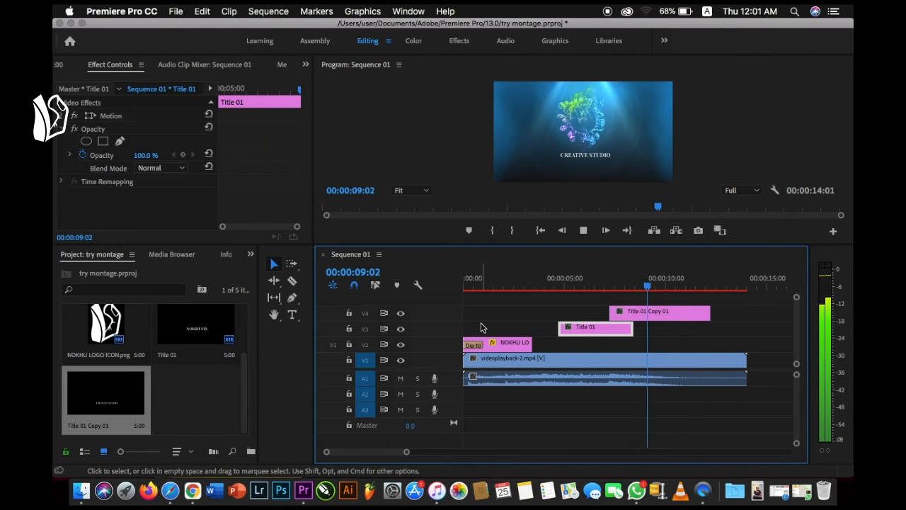
key(space)
Extend the Title 01 and Title 01 Copy 01 clips to the end of the background video
drag(632, 328, 746, 310)
click(678, 313)
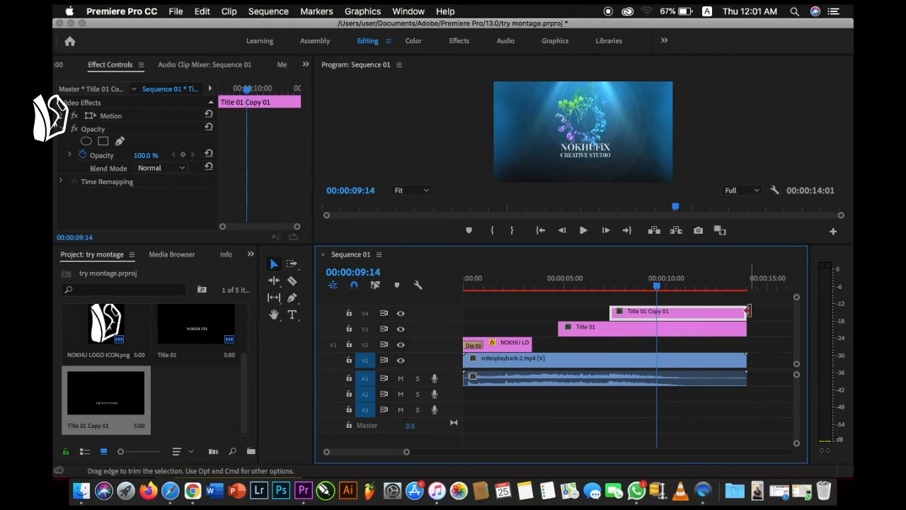
Play the sequence from the start to check both titles together, and stop shortly after the second one appears
click(655, 285)
drag(656, 286, 427, 318)
key(space)
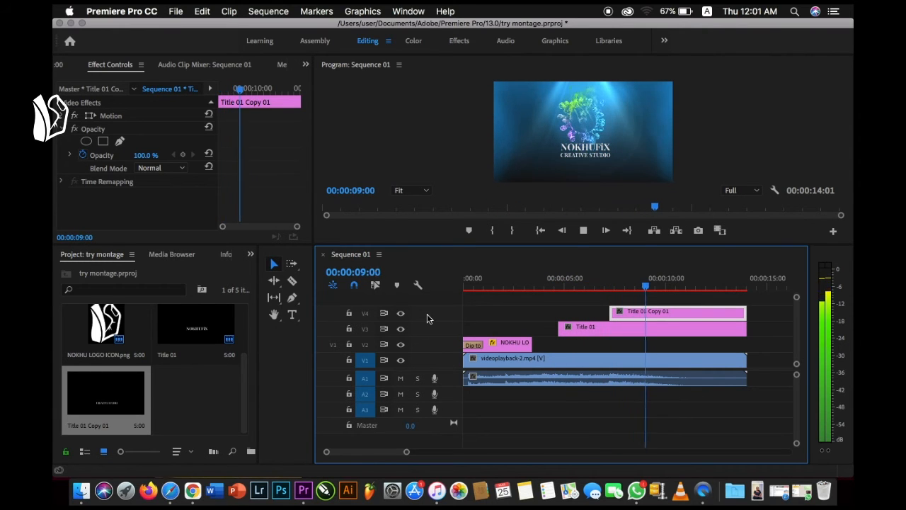
key(space)
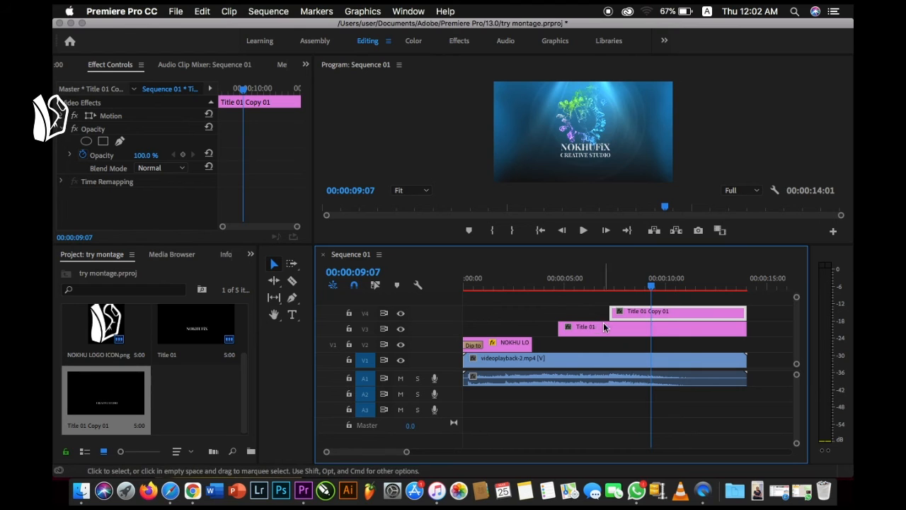
Turn on Position keyframing for the Title 01 clip on V3 with the playhead at 00:00:06:24
click(581, 330)
drag(651, 286, 612, 299)
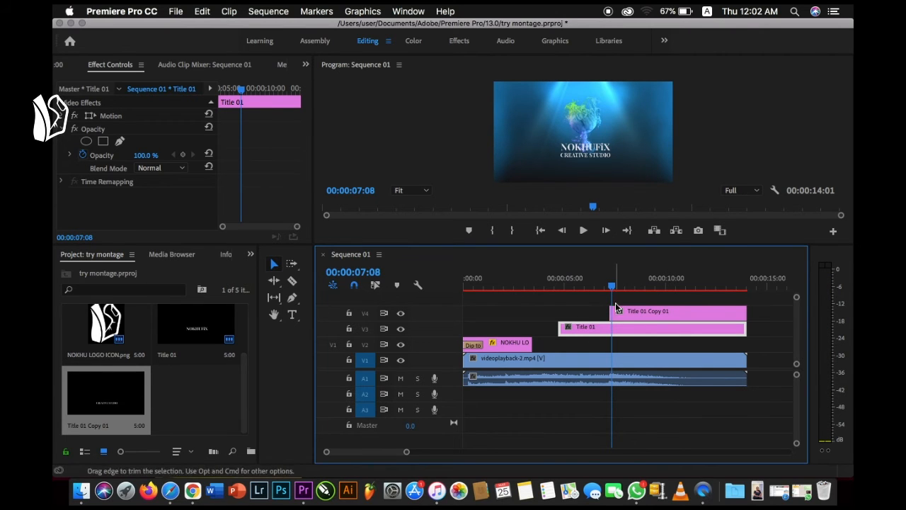
click(609, 290)
drag(611, 289, 604, 291)
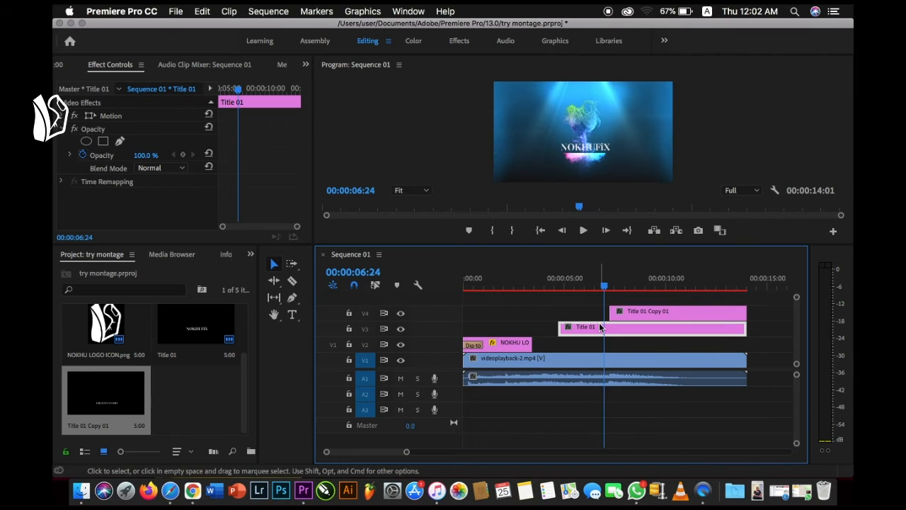
click(65, 130)
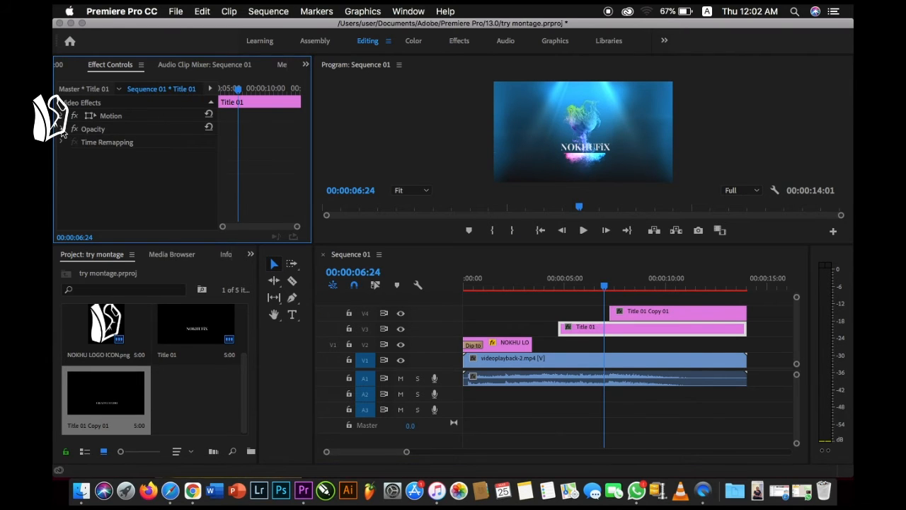
click(64, 115)
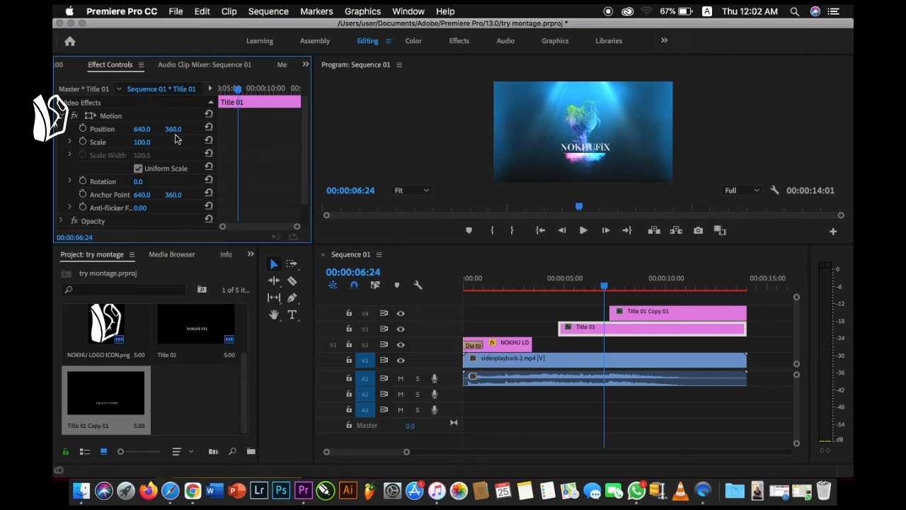
drag(173, 134, 147, 128)
click(83, 129)
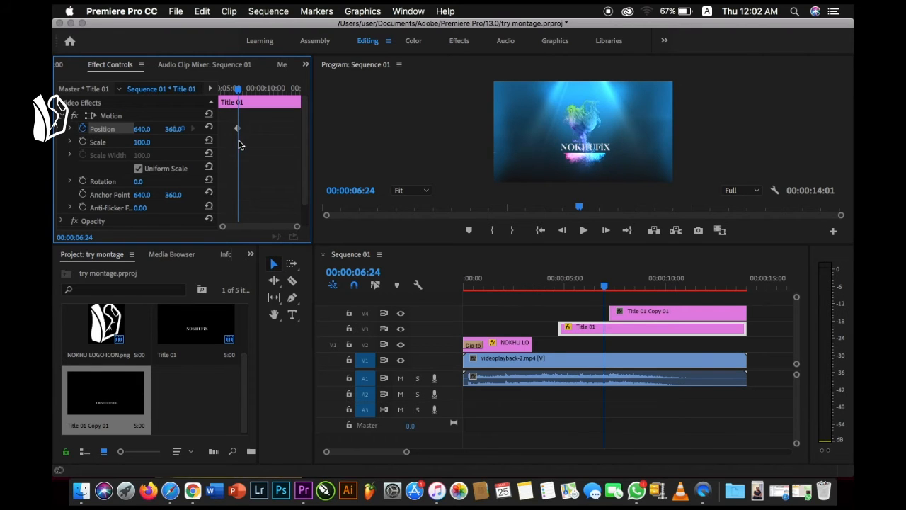
Keyframe Title 01's vertical position to about 316 at 00:00:08:08 and back to 360 at 00:00:09:20
drag(239, 91, 253, 99)
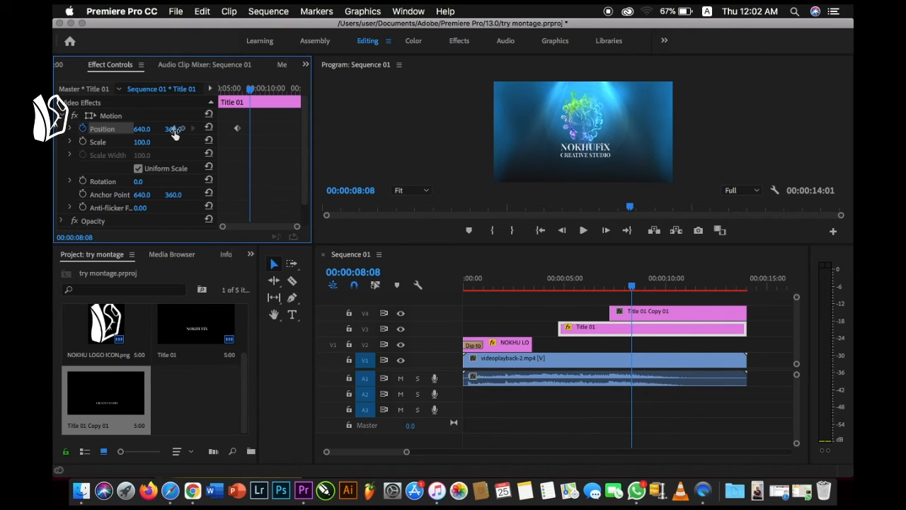
drag(175, 128, 173, 128)
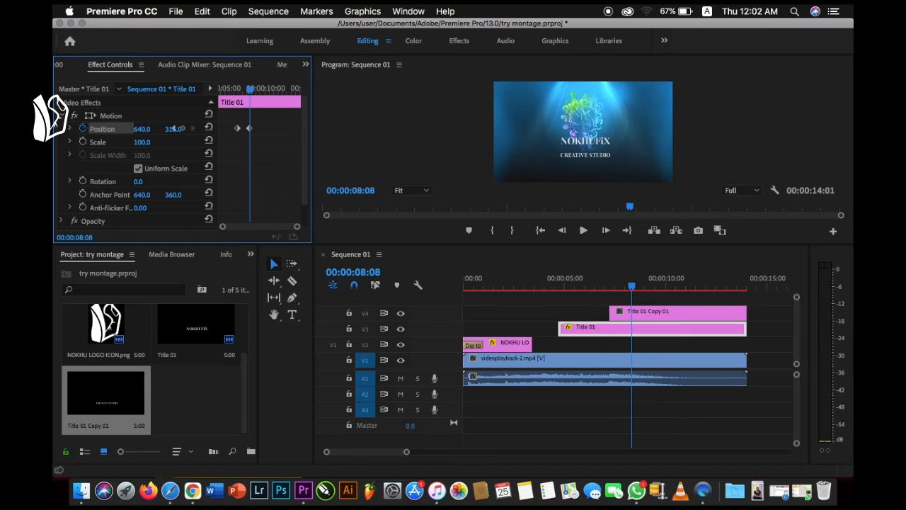
drag(254, 94, 264, 95)
drag(174, 129, 177, 128)
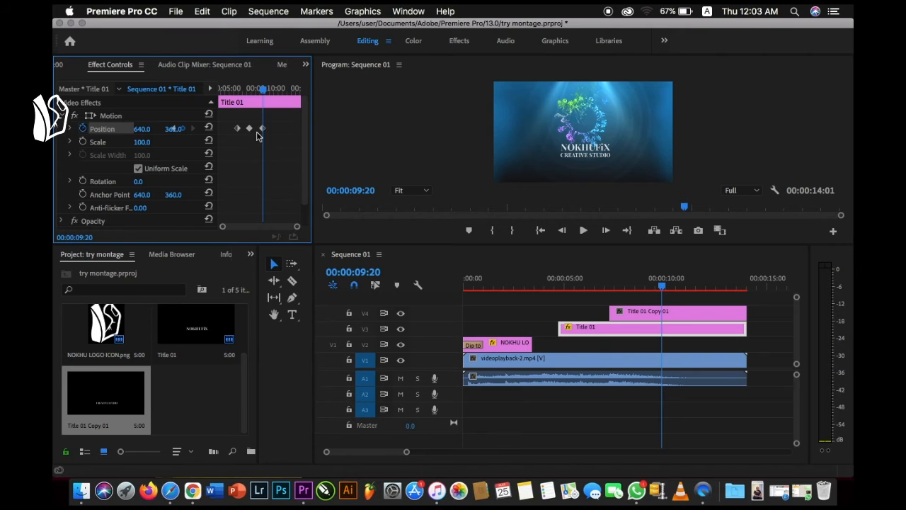
Play the sequence from the start of Title 01 to check its vertical movement, stopping at about 00:00:10
drag(262, 95, 171, 96)
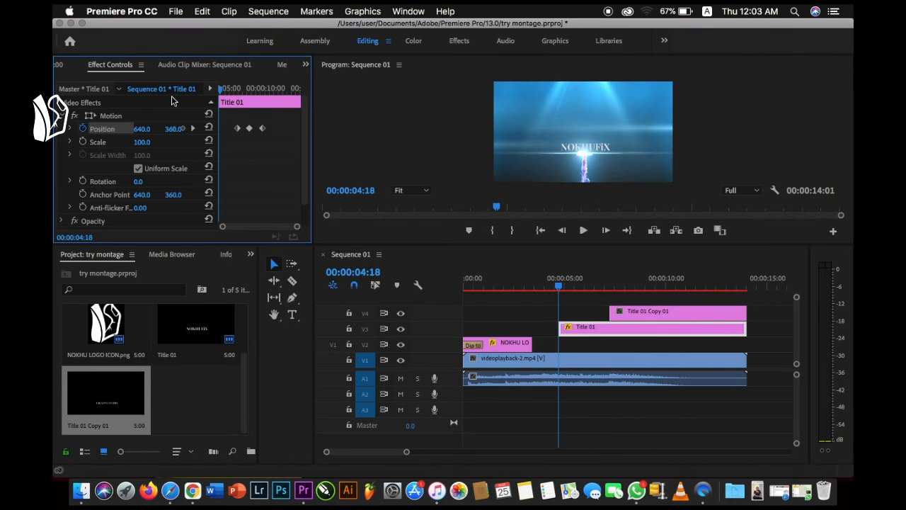
key(space)
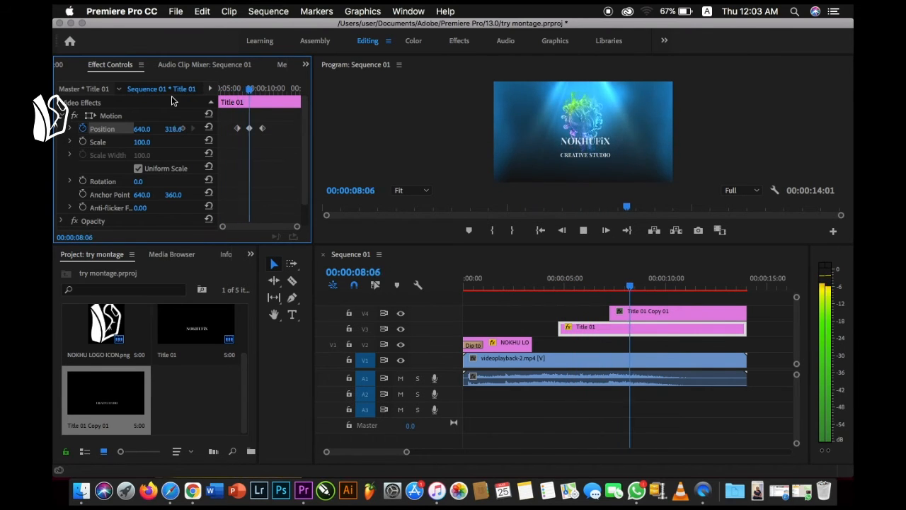
key(space)
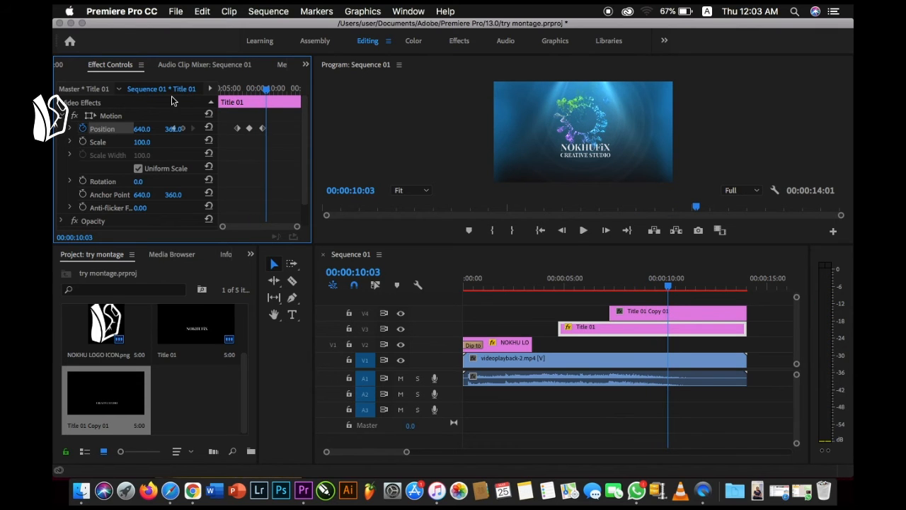
Keyframe Title 01 Copy 01's vertical position at 360 at 00:00:07:08, about 421 at 00:00:08:07 and 349 at 00:00:09:11
drag(669, 285, 612, 288)
click(640, 310)
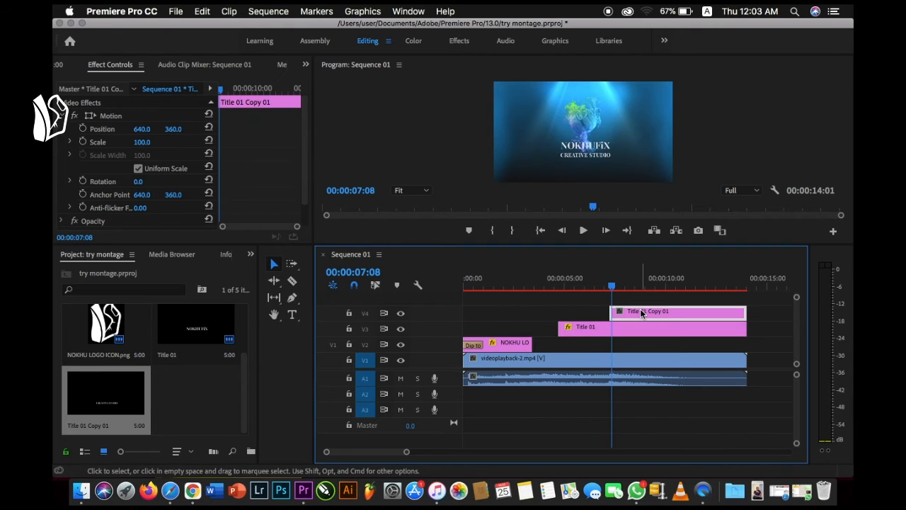
click(83, 129)
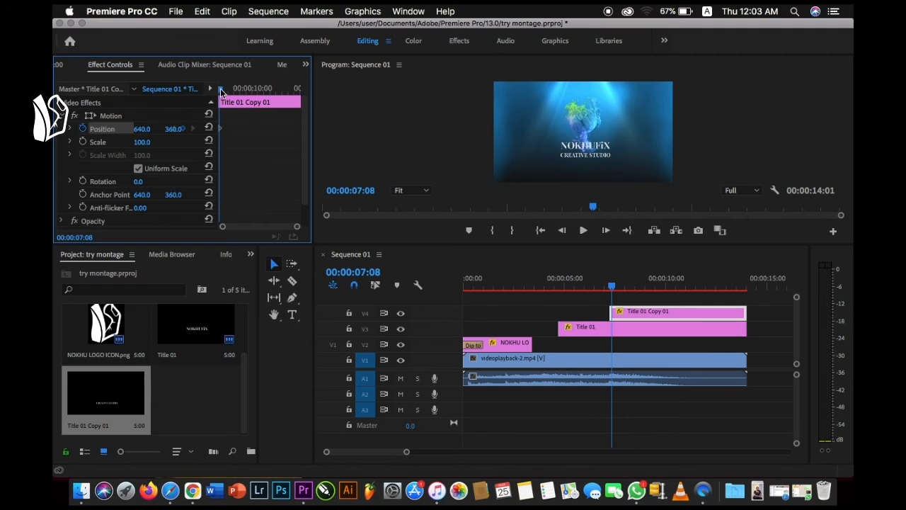
drag(212, 92, 231, 97)
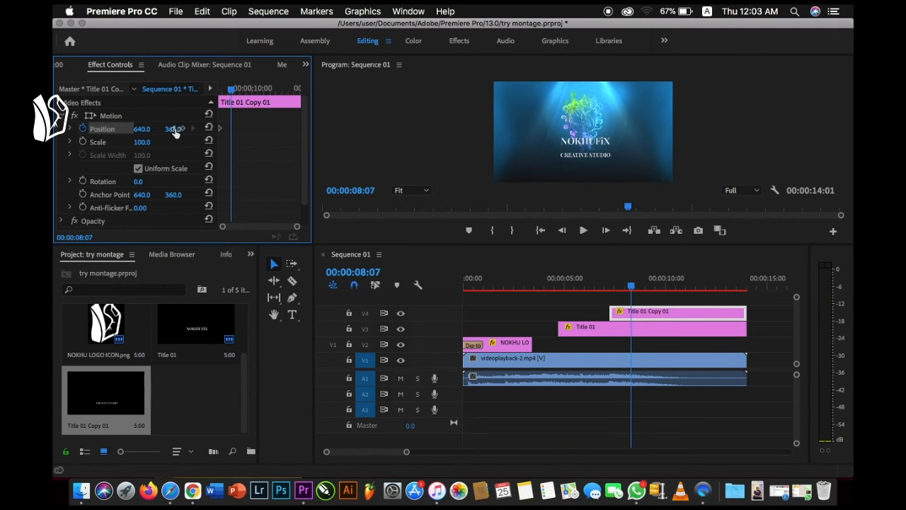
drag(174, 128, 175, 128)
drag(240, 91, 248, 94)
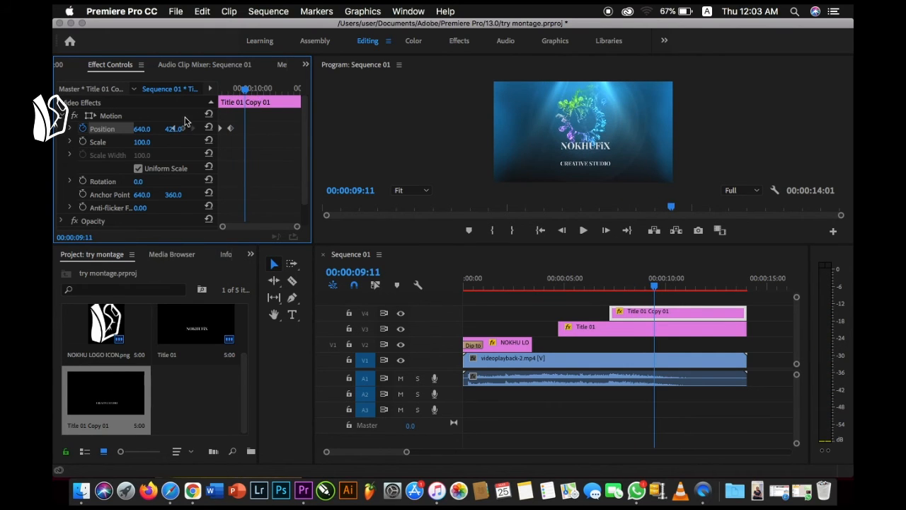
drag(173, 129, 175, 128)
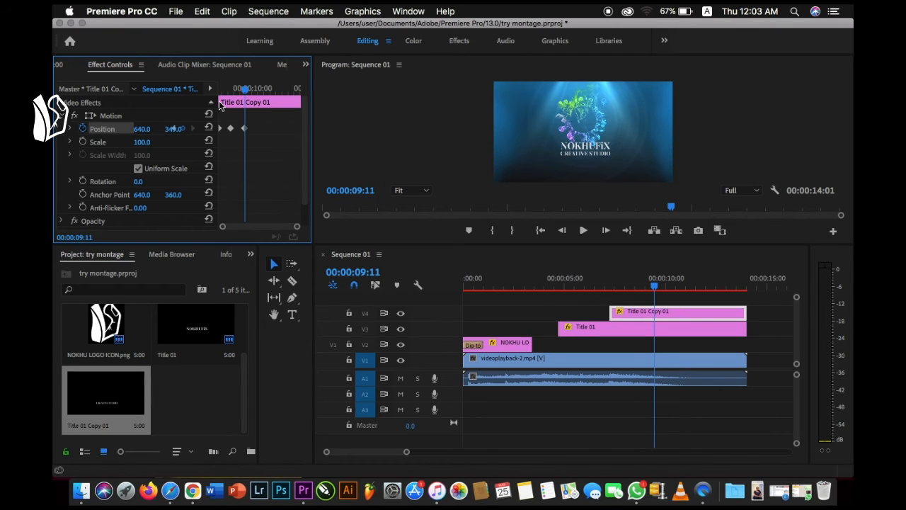
Play the sequence from just before Title 01 to check both titles' movements together
drag(246, 92, 159, 106)
click(608, 287)
drag(608, 287, 550, 285)
key(space)
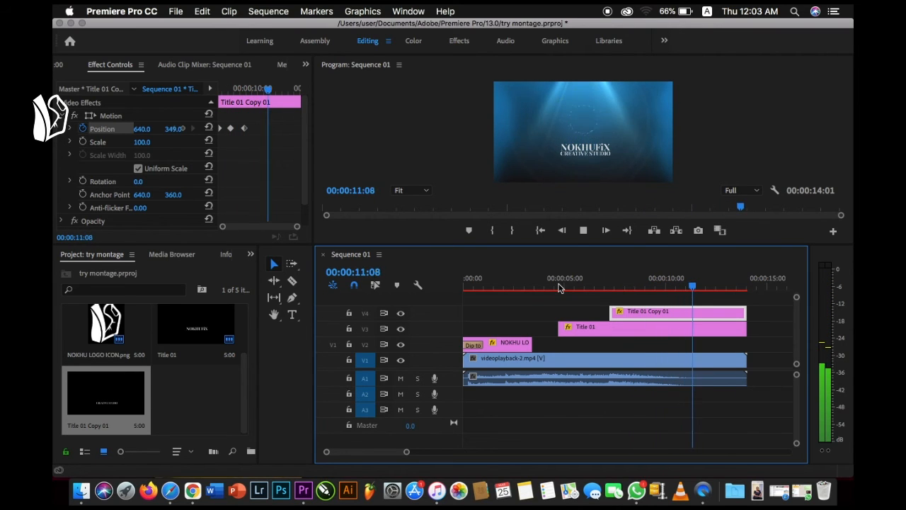
key(space)
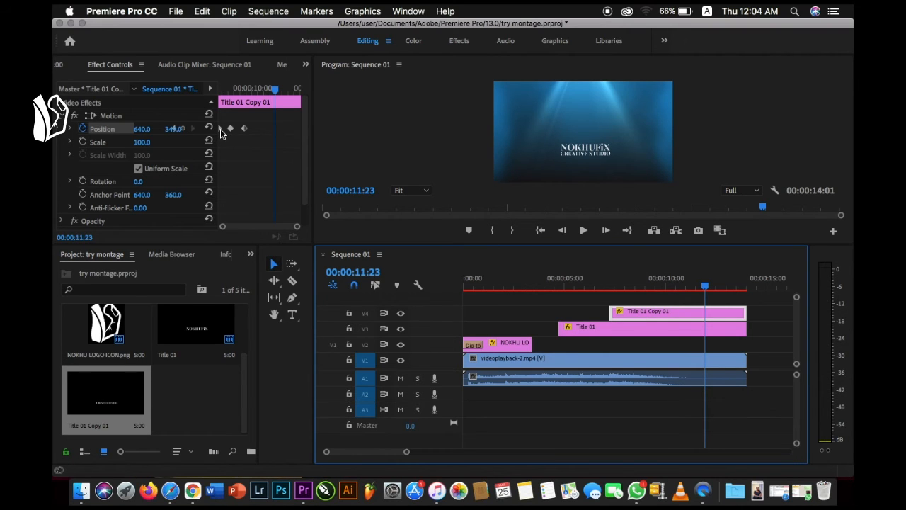
Copy Title 01 Copy 01's first Position keyframe to about 00:00:11 and play the clip back from its start
drag(244, 128, 268, 134)
drag(279, 92, 198, 102)
key(space)
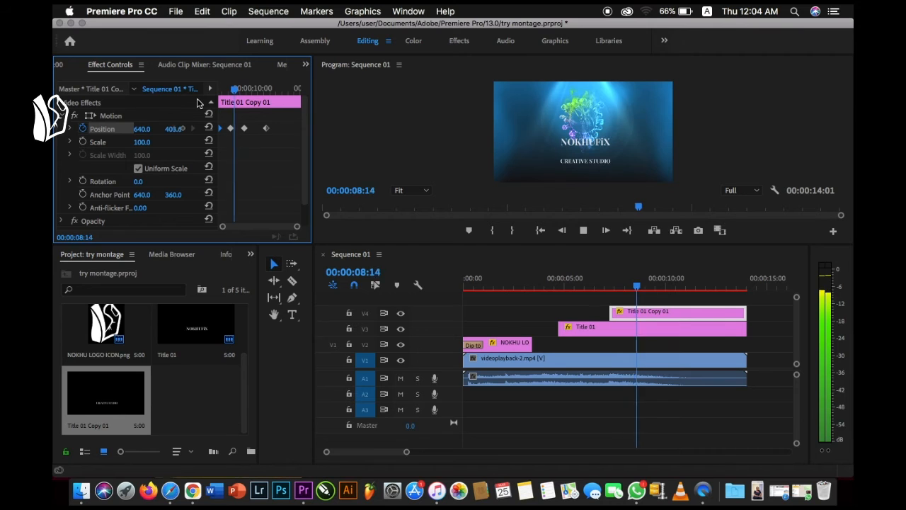
key(space)
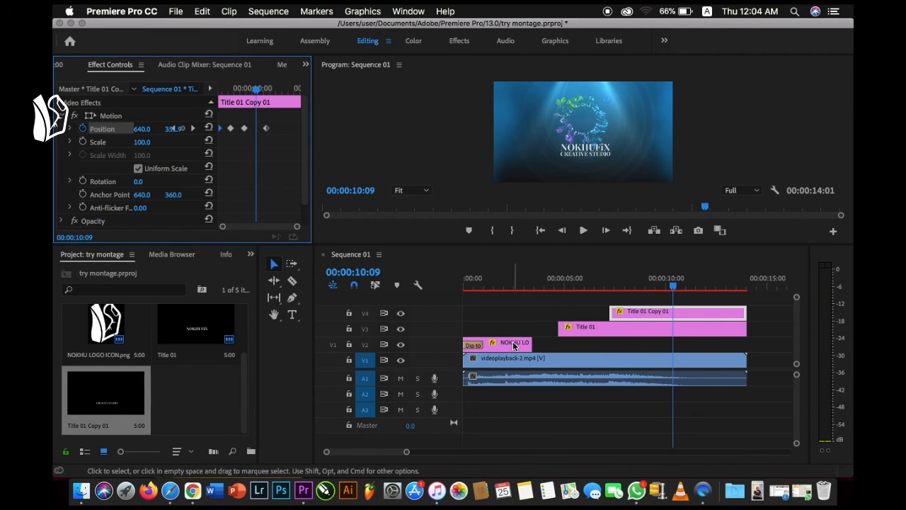
Duplicate the NOKHU LOGO ICON clip onto V5 at about 00:00:09, scaled to 78 and positioned at 657.9, 263.9 above the titles
drag(515, 345, 697, 298)
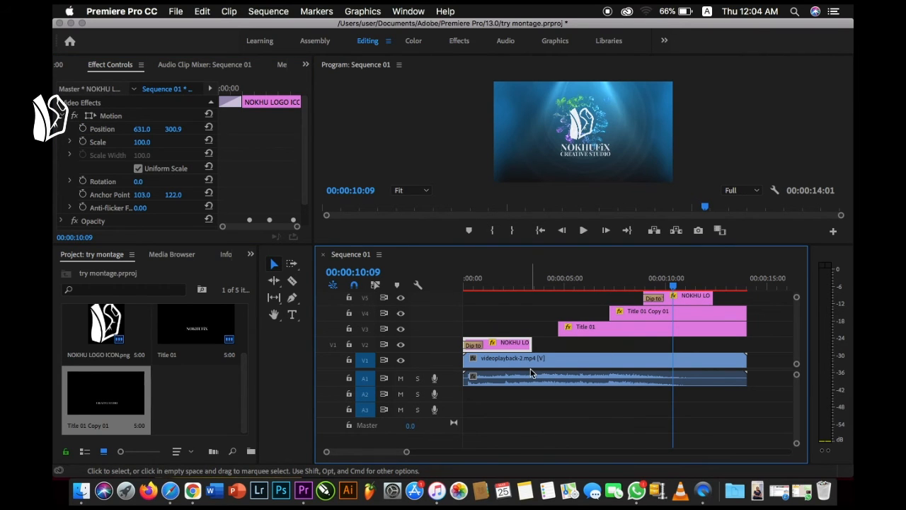
click(681, 297)
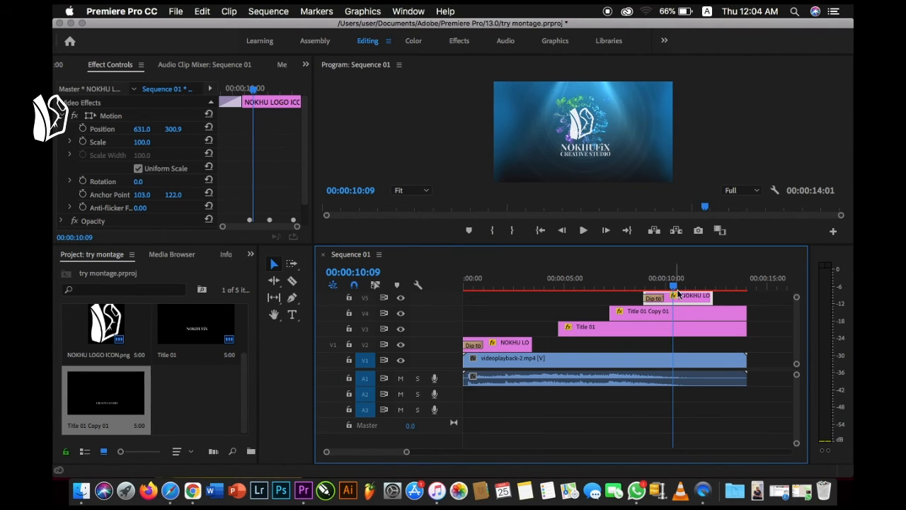
mouse_move(582, 132)
mouse_down()
mouse_move(598, 105)
mouse_move(579, 119)
mouse_move(587, 120)
mouse_up()
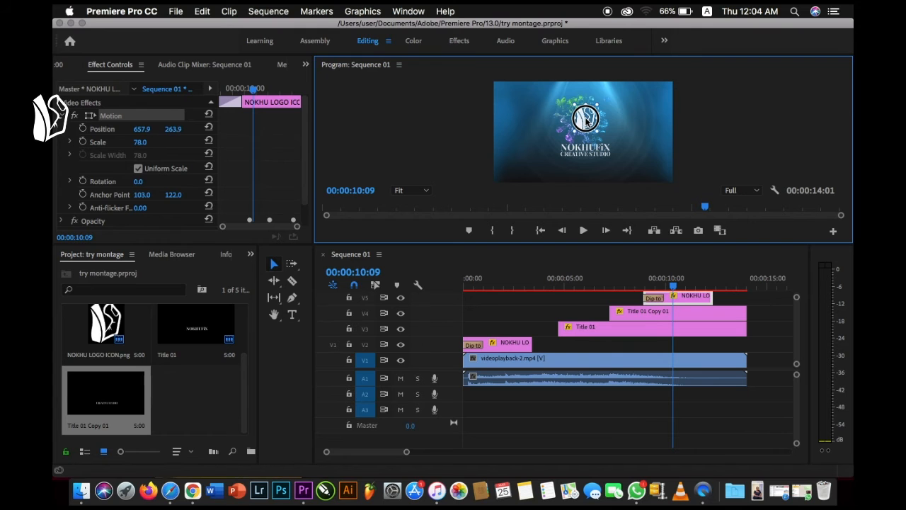
Play the whole sequence from the start in an enlarged preview, stopping after the second logo fades
drag(674, 289, 415, 308)
key(space)
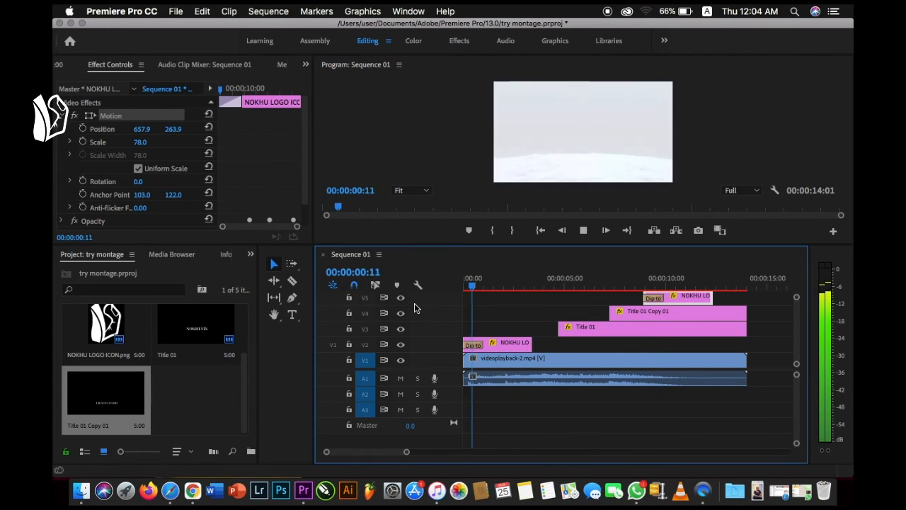
drag(571, 244, 558, 333)
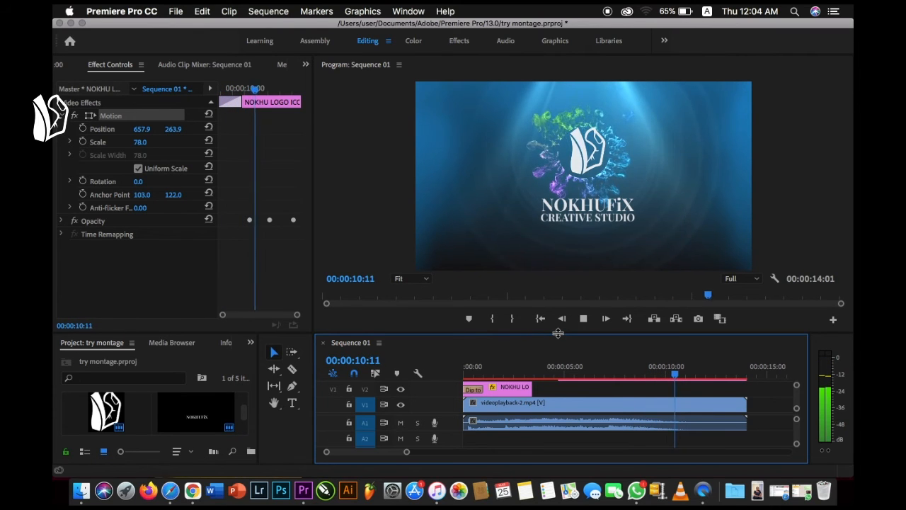
key(space)
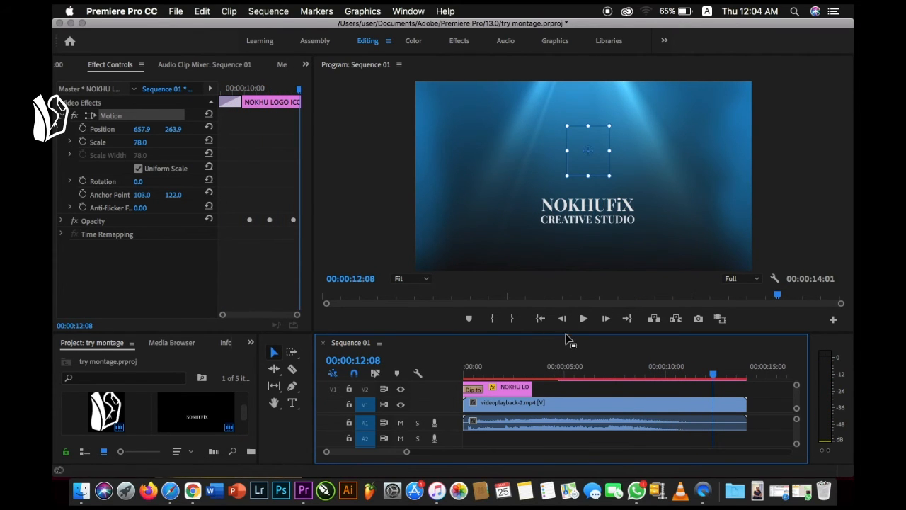
Extend the V5 logo clip to the end of the background video and delete all its Opacity keyframes
drag(570, 333, 567, 213)
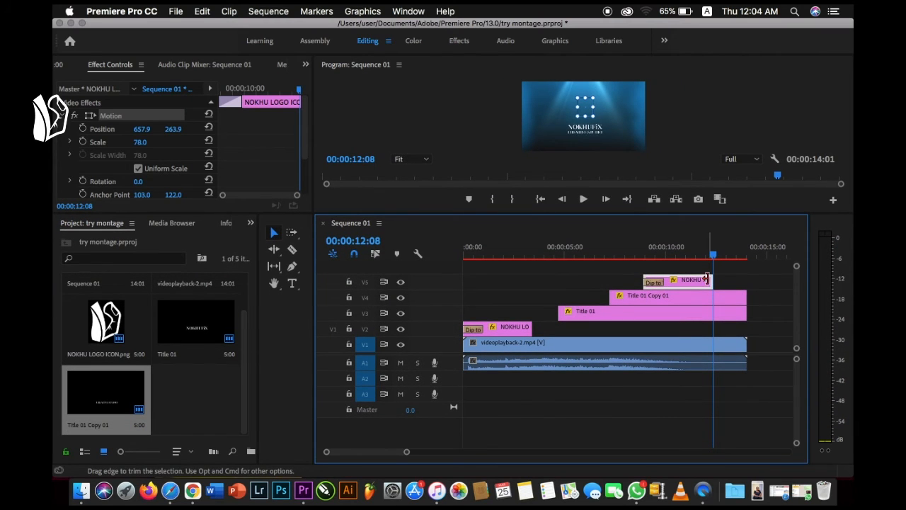
drag(712, 281, 749, 281)
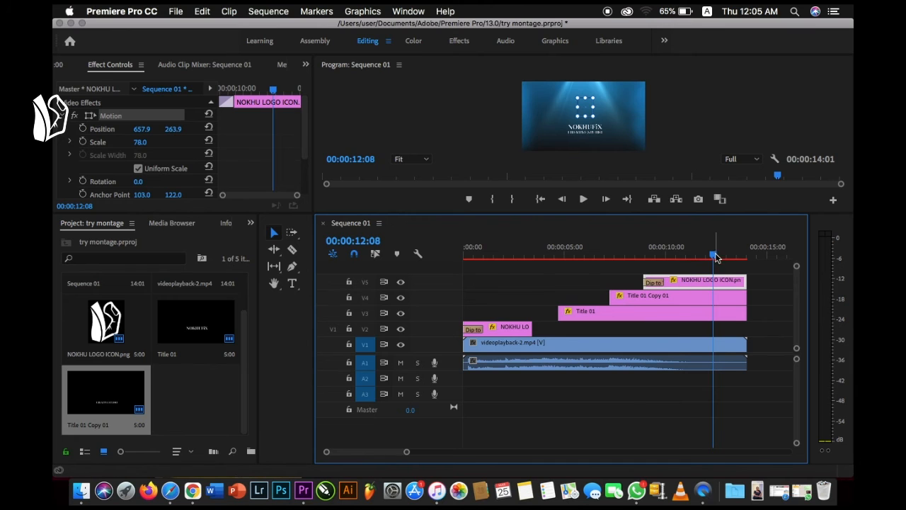
drag(715, 257, 695, 259)
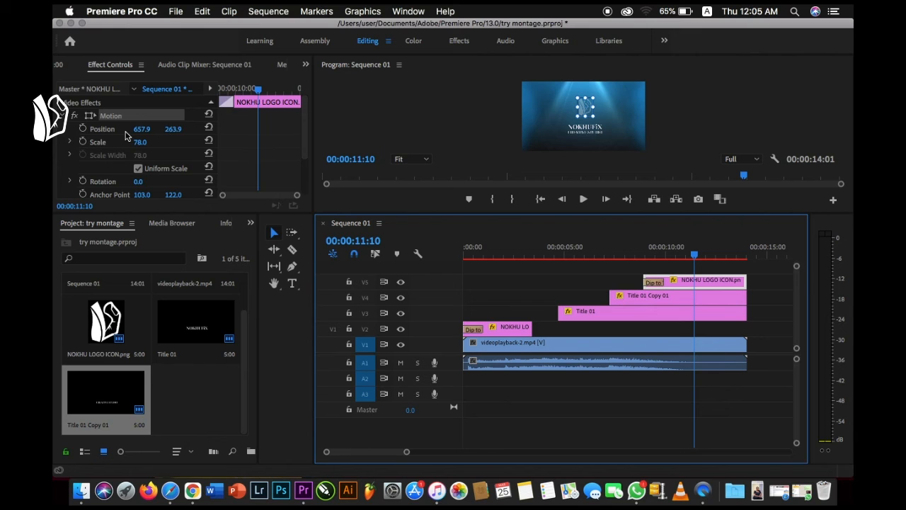
scroll(125, 136, down, 5)
drag(282, 165, 230, 165)
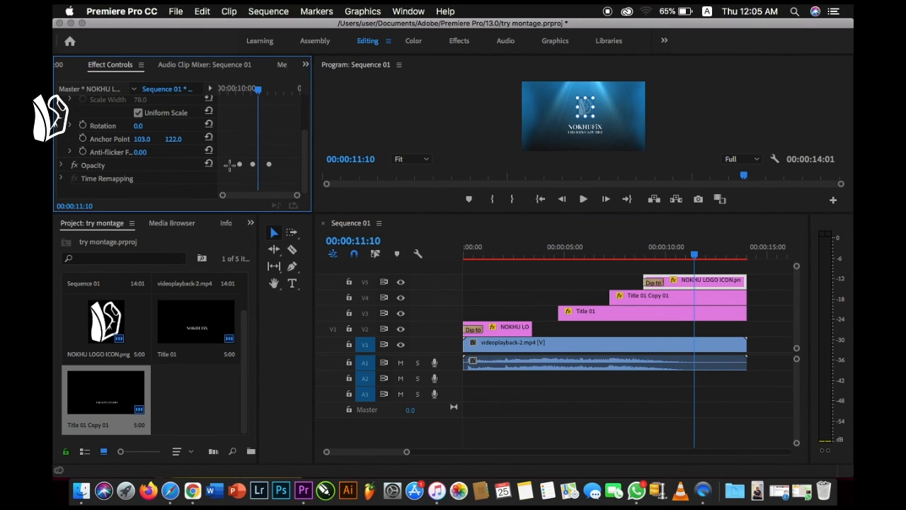
click(96, 166)
click(62, 166)
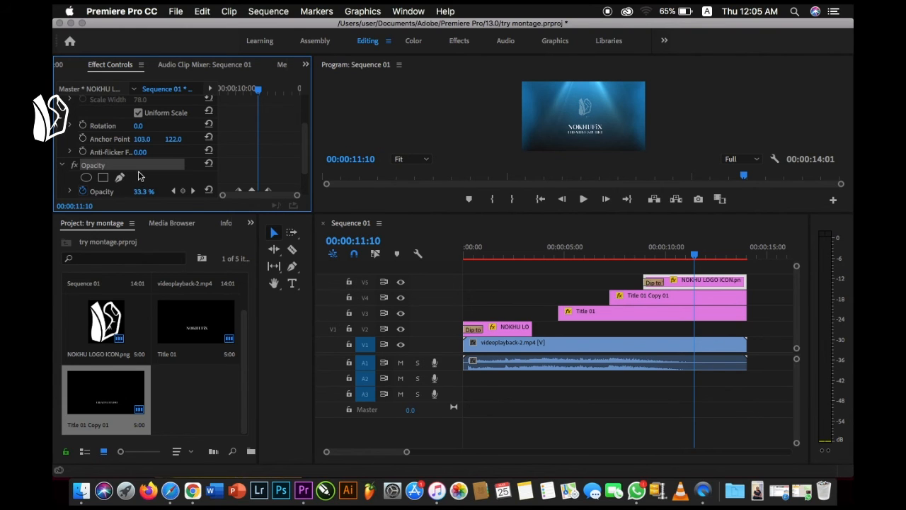
scroll(167, 182, down, 2)
drag(285, 161, 226, 166)
key(Delete)
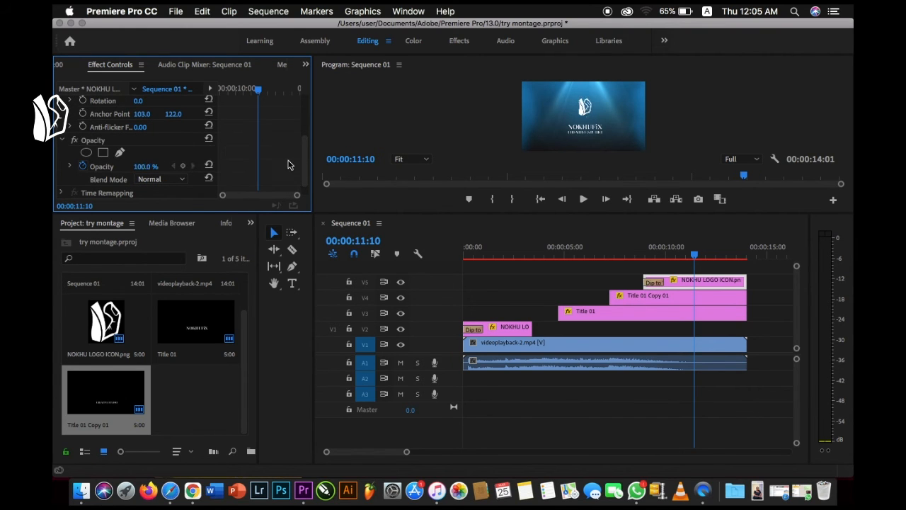
Keyframe the V5 logo's Scale at 78 at 00:00:10:20, 98 at 00:00:11:15 and 58 at 00:00:12:03
drag(696, 255, 648, 256)
drag(602, 214, 597, 328)
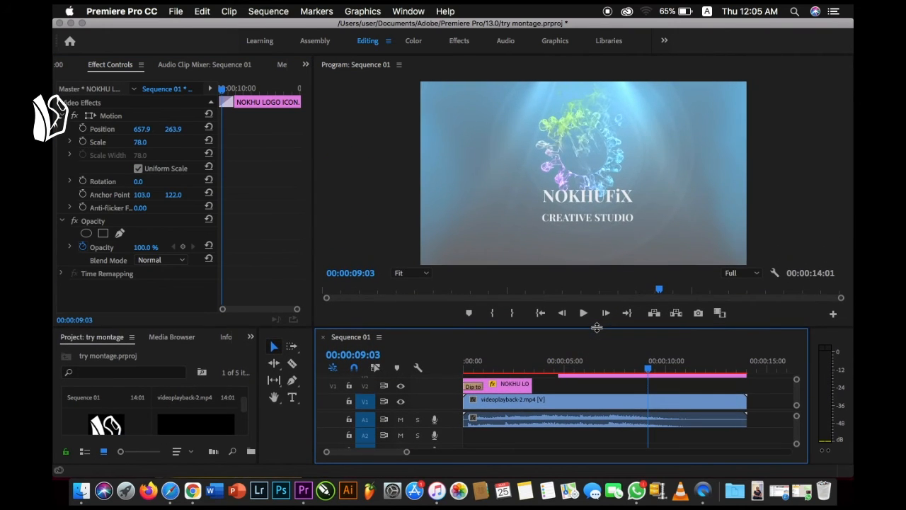
drag(224, 90, 251, 91)
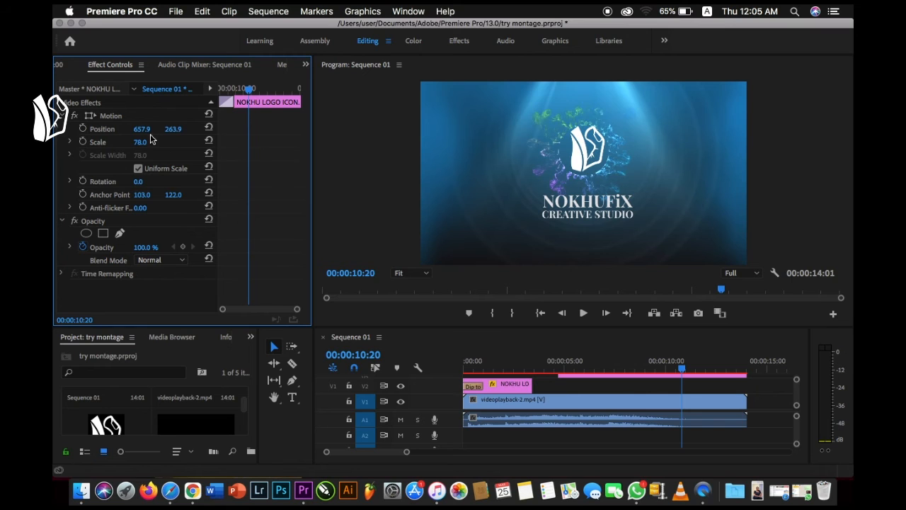
click(83, 144)
drag(250, 90, 263, 94)
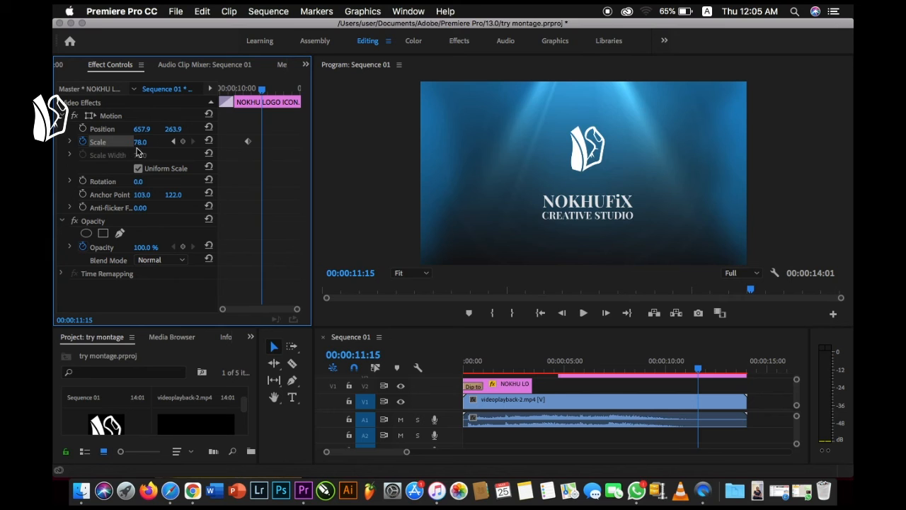
drag(140, 141, 154, 142)
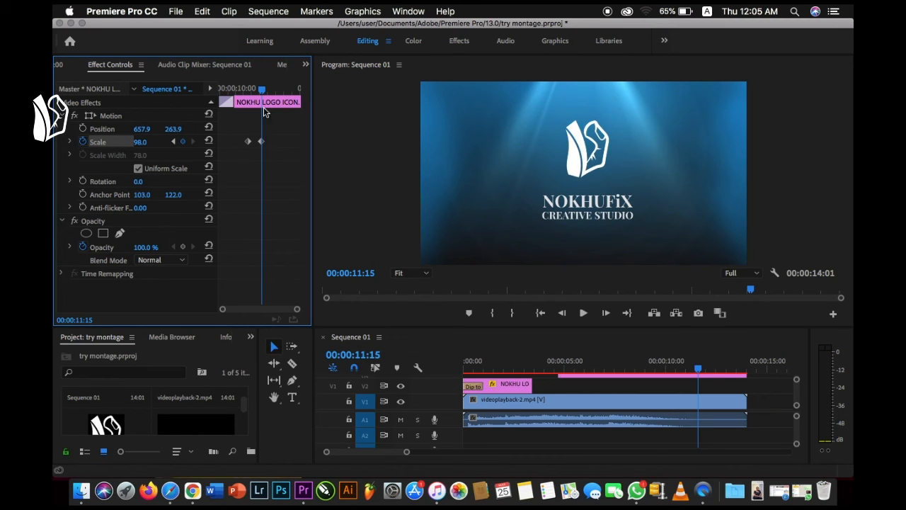
drag(262, 90, 271, 92)
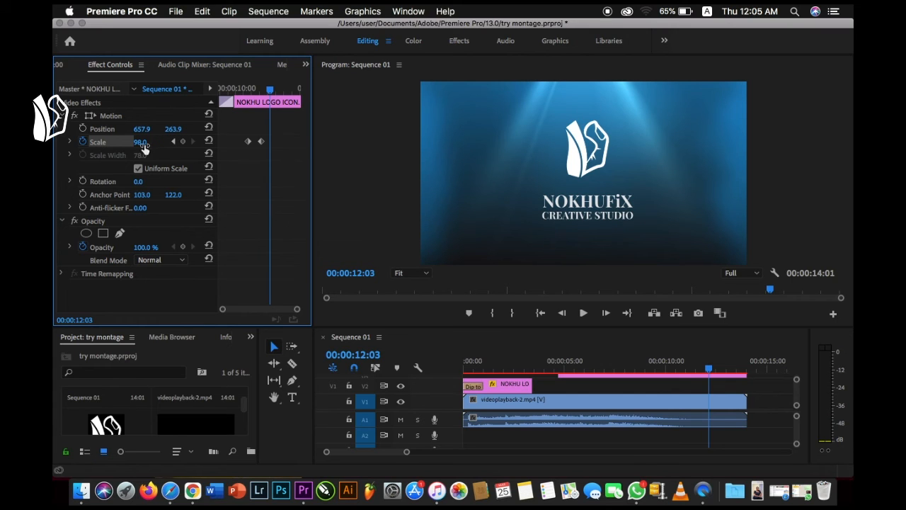
drag(144, 145, 116, 144)
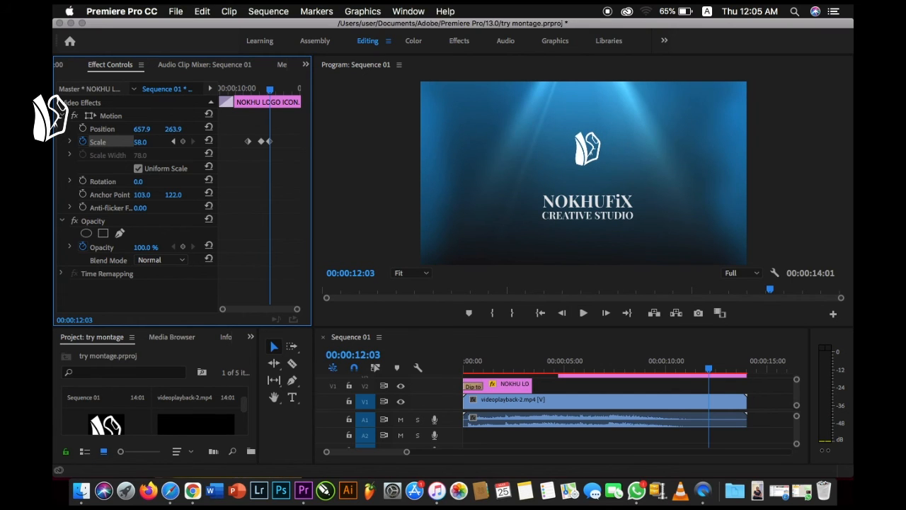
Copy the V5 logo's first Scale keyframe to about 00:00:13 and play the logo animation back
drag(269, 95, 279, 90)
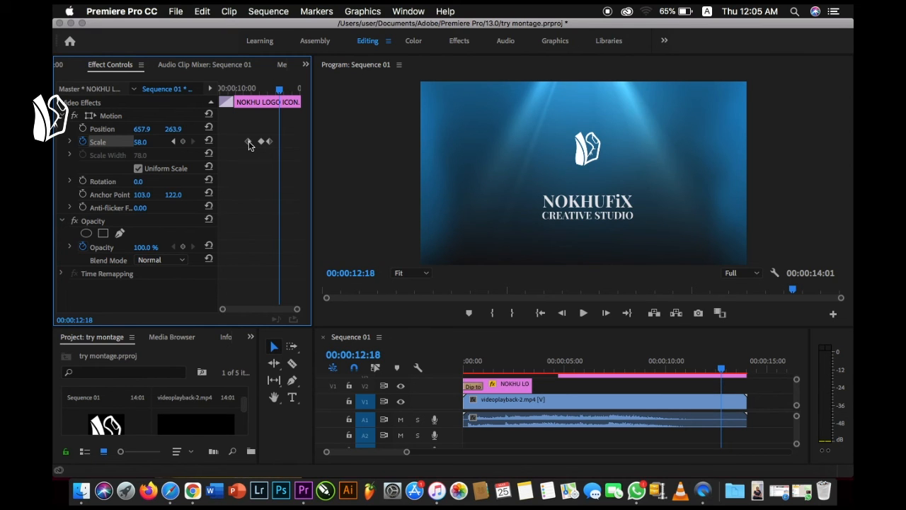
drag(249, 145, 288, 144)
drag(287, 90, 218, 98)
key(space)
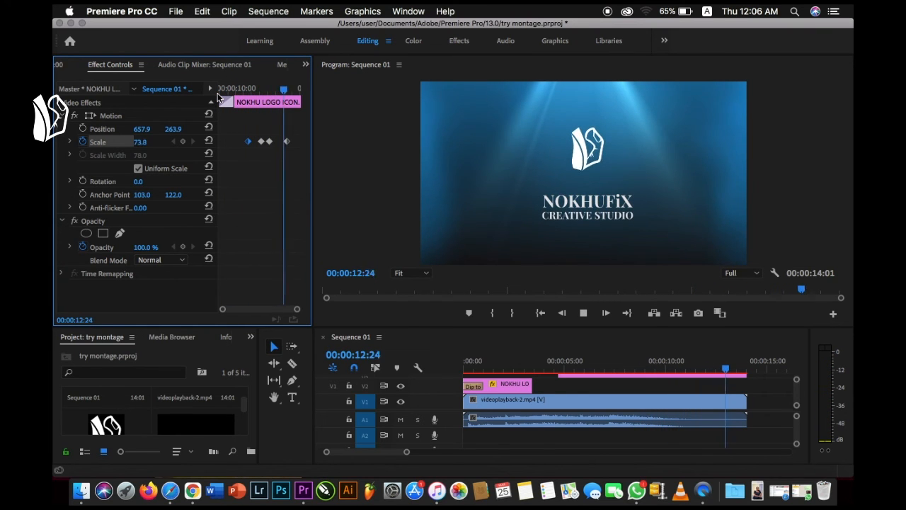
key(space)
Keyframe the V5 logo's vertical Position at 310.9 at 00:00:11:04, higher up at 00:00:11:20, and about 292 at 00:00:12:17
drag(298, 88, 254, 103)
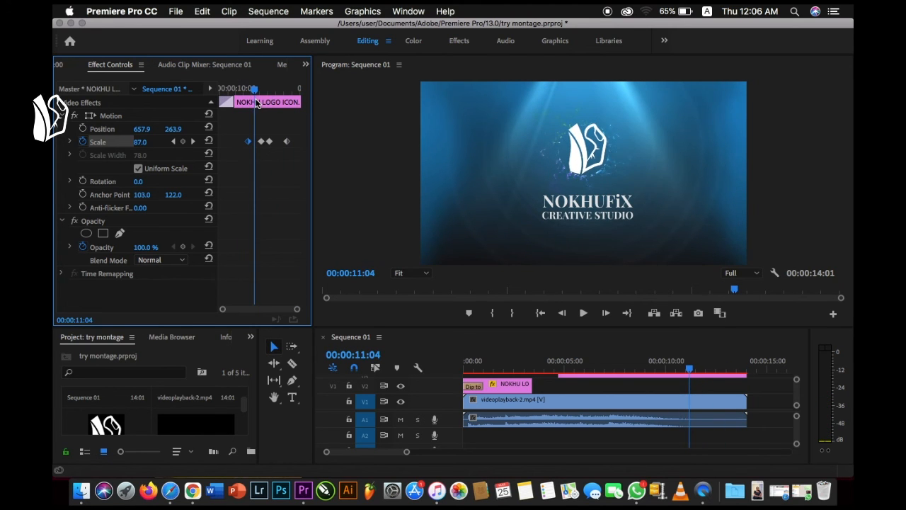
click(83, 131)
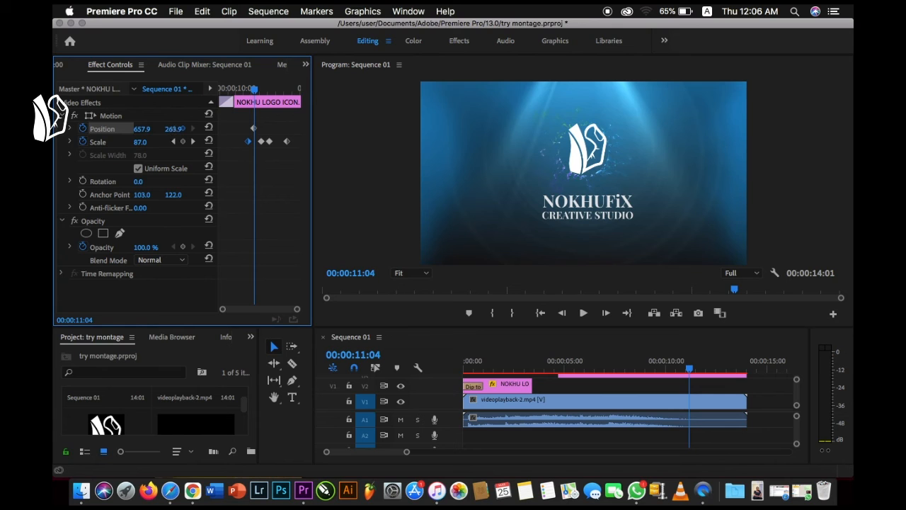
drag(182, 129, 179, 128)
drag(256, 101, 267, 96)
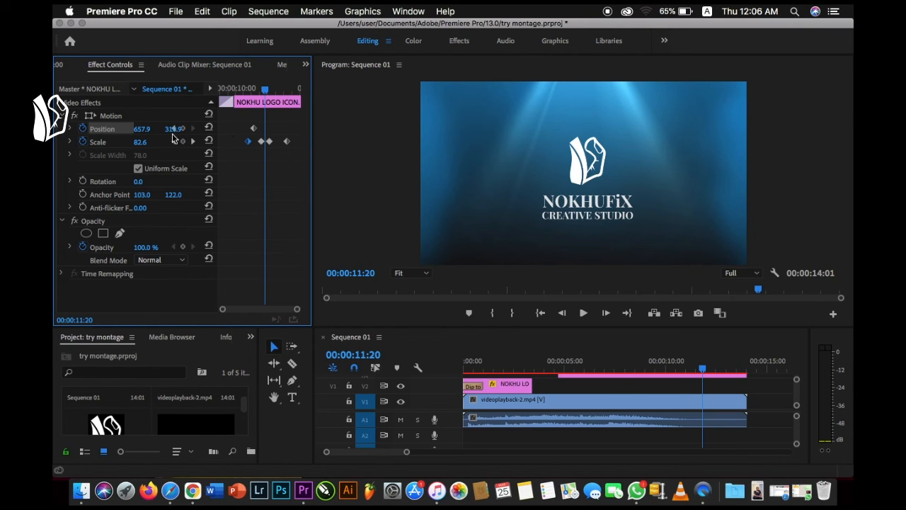
drag(175, 129, 174, 129)
drag(265, 92, 277, 94)
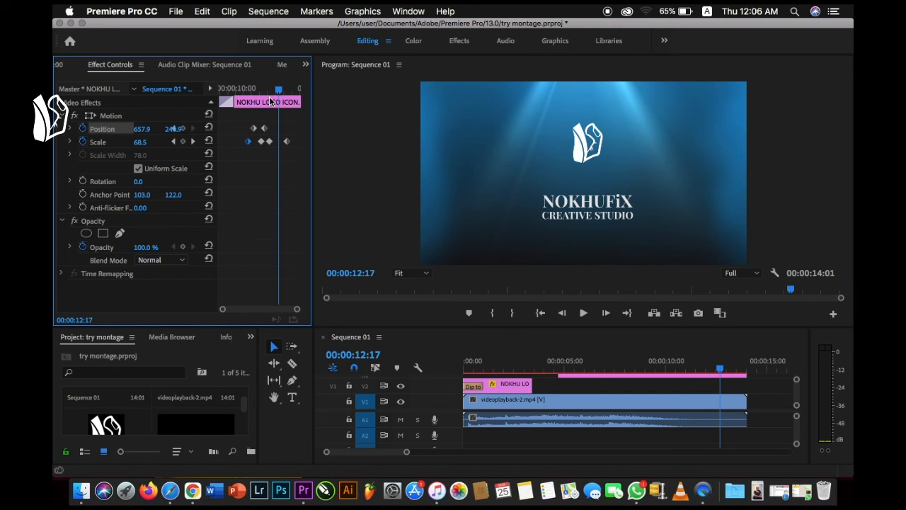
drag(173, 129, 174, 129)
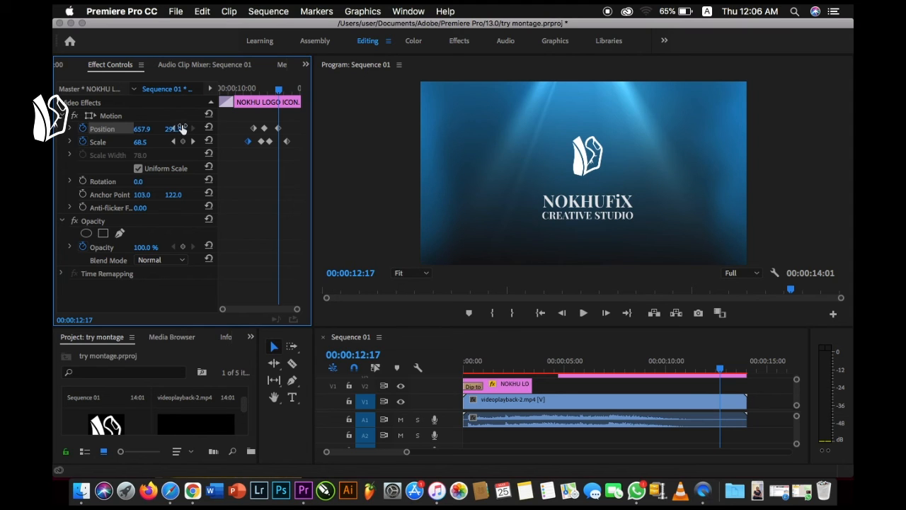
Play the sequence from the start in an enlarged preview, stopping at about 00:00:09:19 where the V5 logo fades in
drag(281, 94, 145, 92)
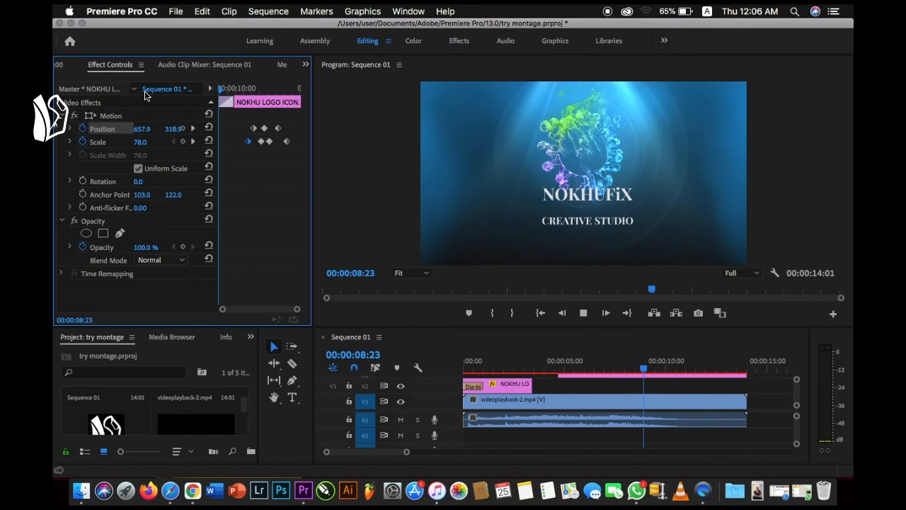
key(space)
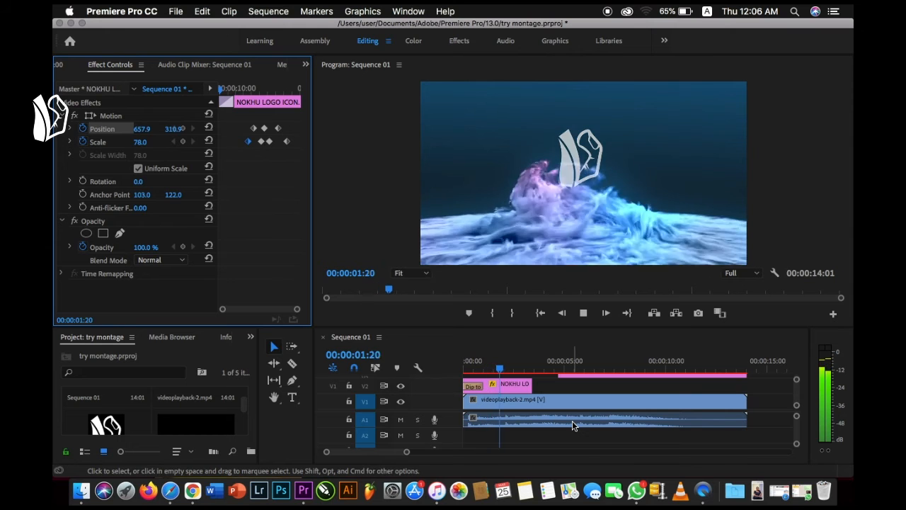
drag(552, 327, 549, 379)
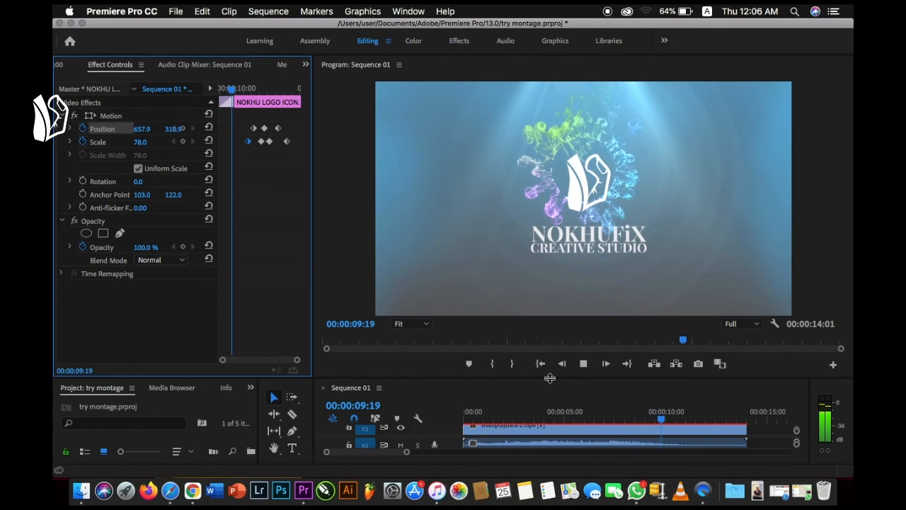
scroll(662, 402, right, 2)
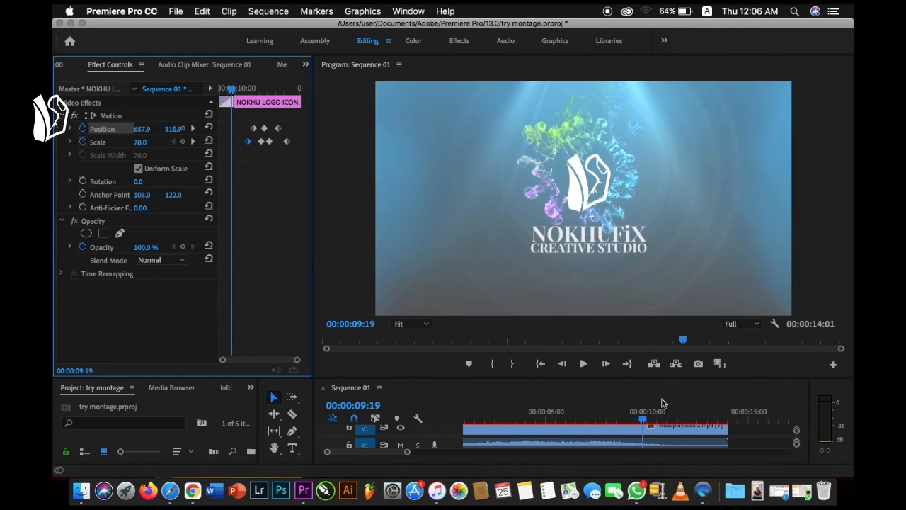
Shrink the preview to reach the upper tracks and remove the Dip to White transition from the V5 logo clip's start
drag(647, 379, 655, 250)
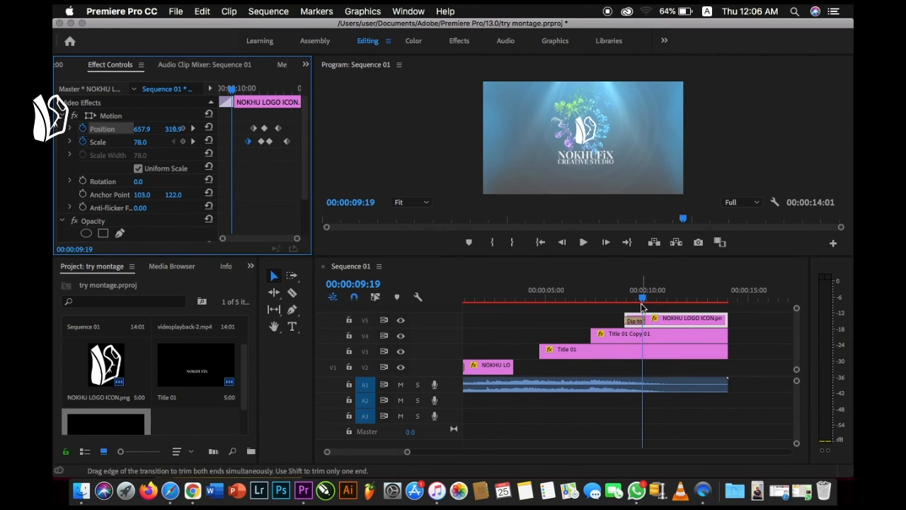
click(636, 319)
right_click(634, 322)
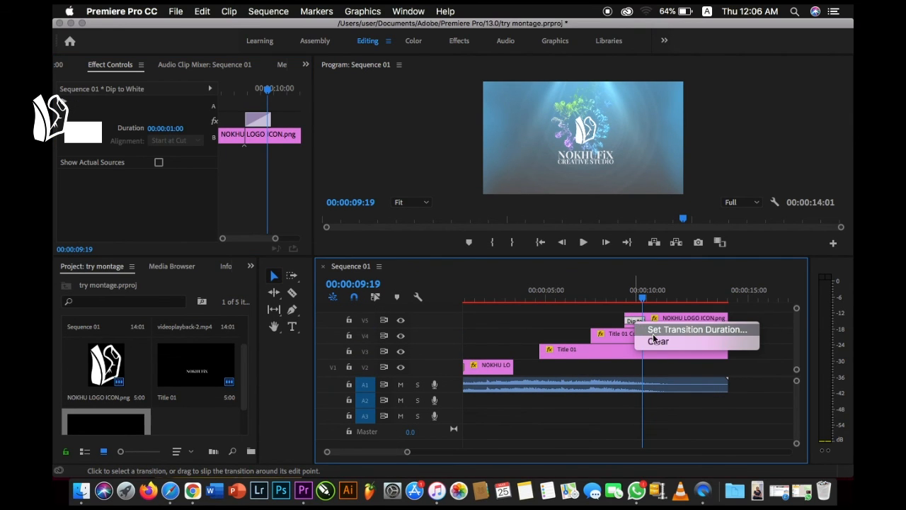
click(655, 341)
Replay the sequence from 00:00:00:00 in an enlarged preview to check the closing logo without its transition
drag(644, 297, 436, 310)
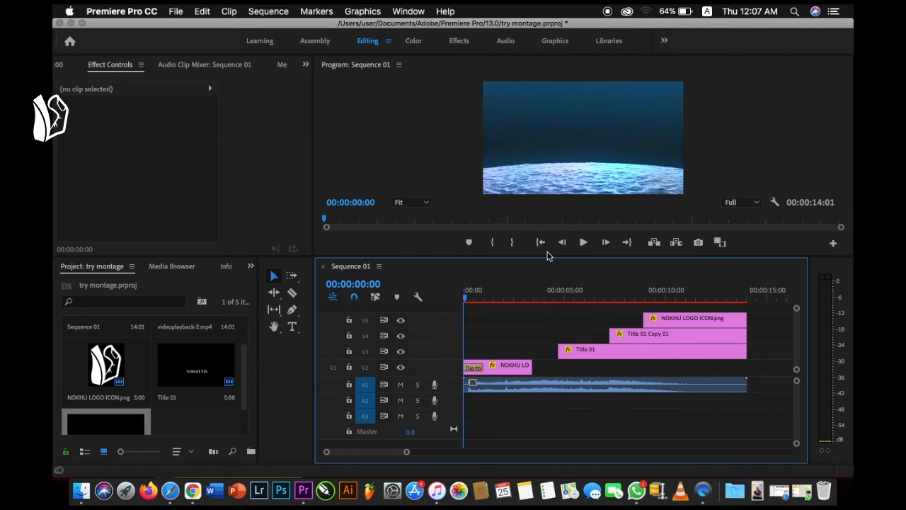
drag(548, 263, 530, 388)
key(space)
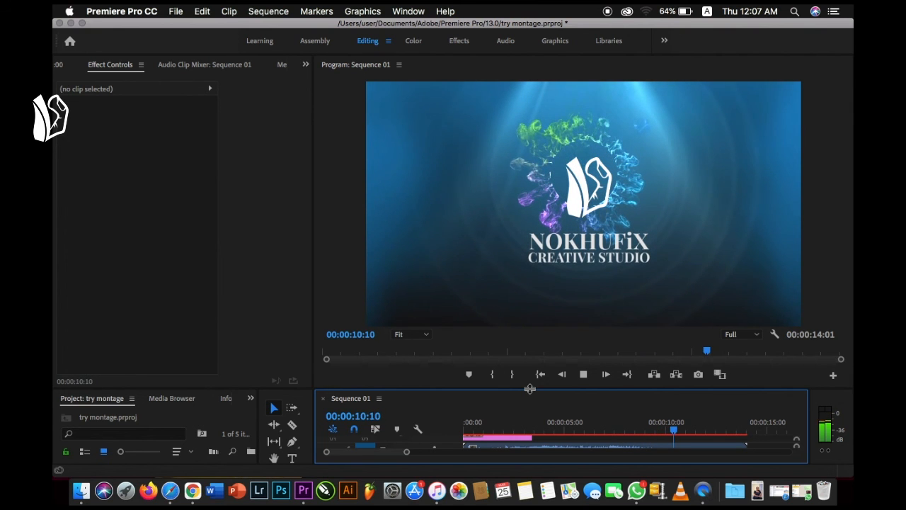
Extend the V5 logo clip's start back to the CREATIVE STUDIO title's start and scale the logo to 63 at 00:00:07:09
drag(561, 388, 616, 243)
drag(674, 281, 613, 284)
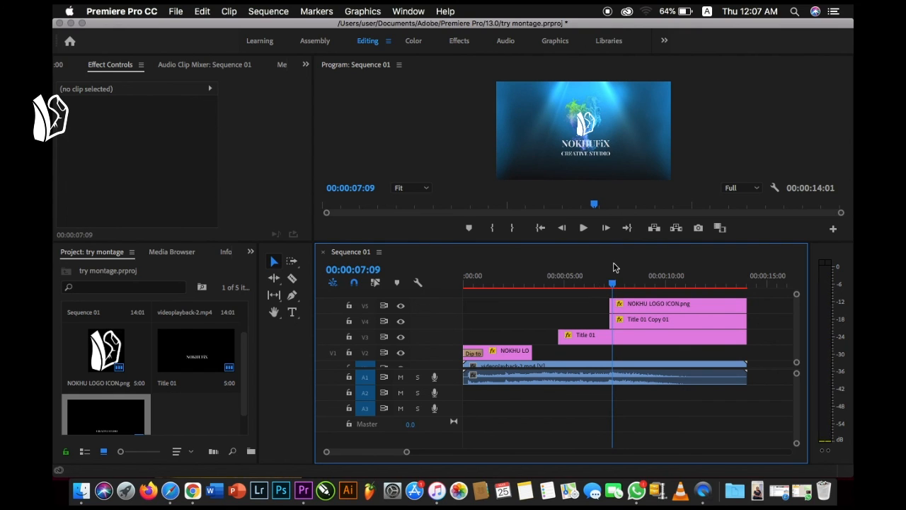
click(585, 129)
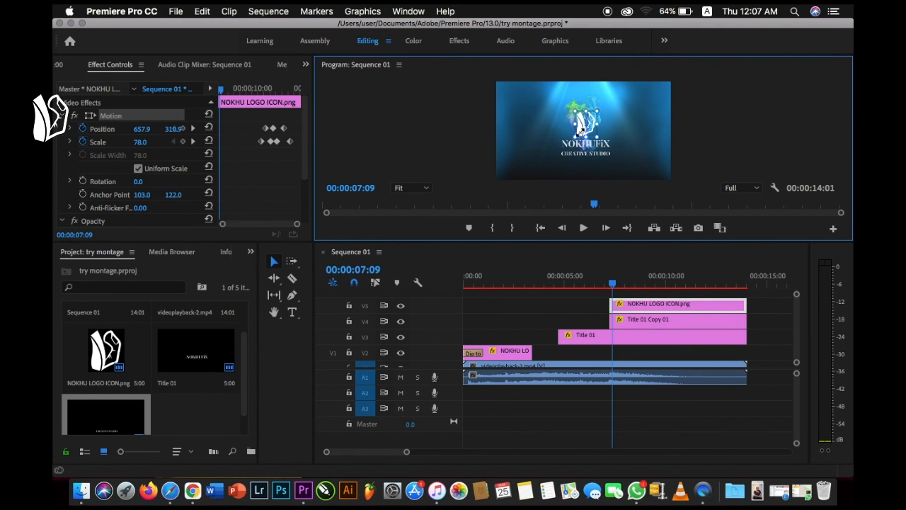
drag(597, 136, 593, 134)
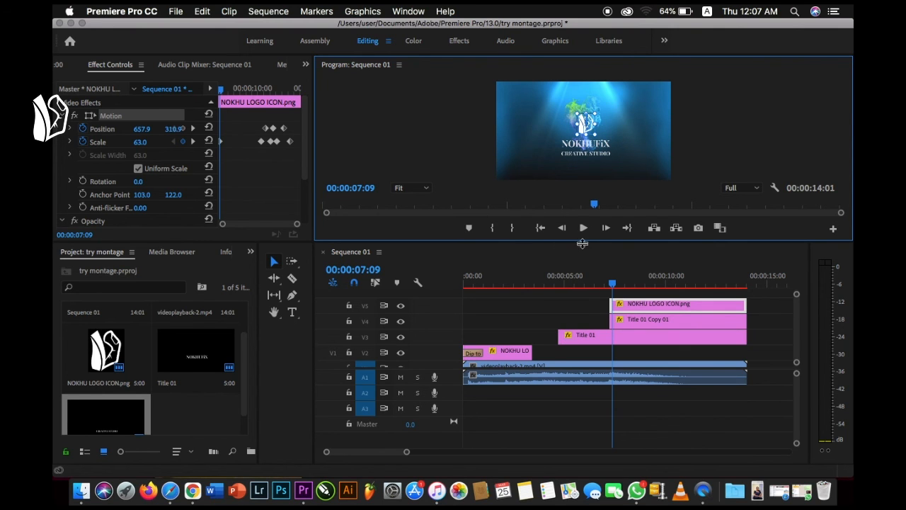
click(575, 320)
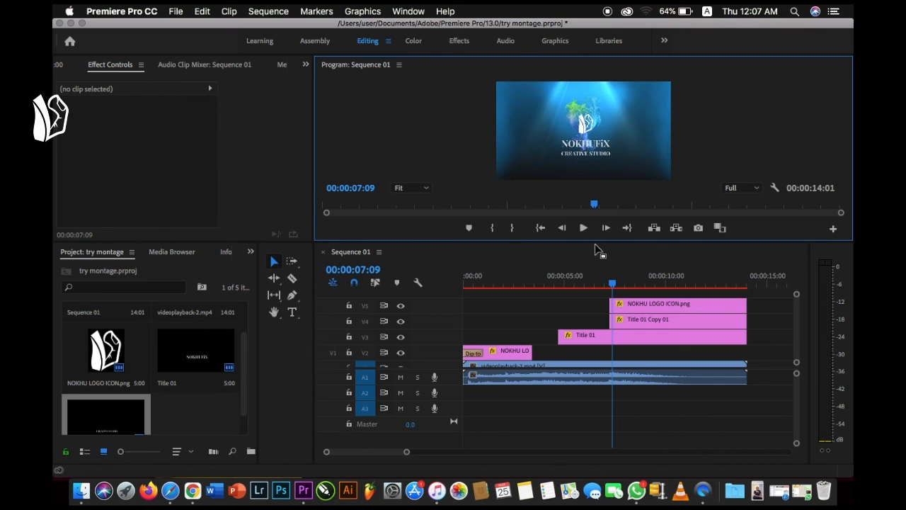
Move the V5 logo up to Position 647.7, 284.4 at 00:00:07:09 and scrub through its animation to 00:00:12:08
drag(597, 245, 597, 368)
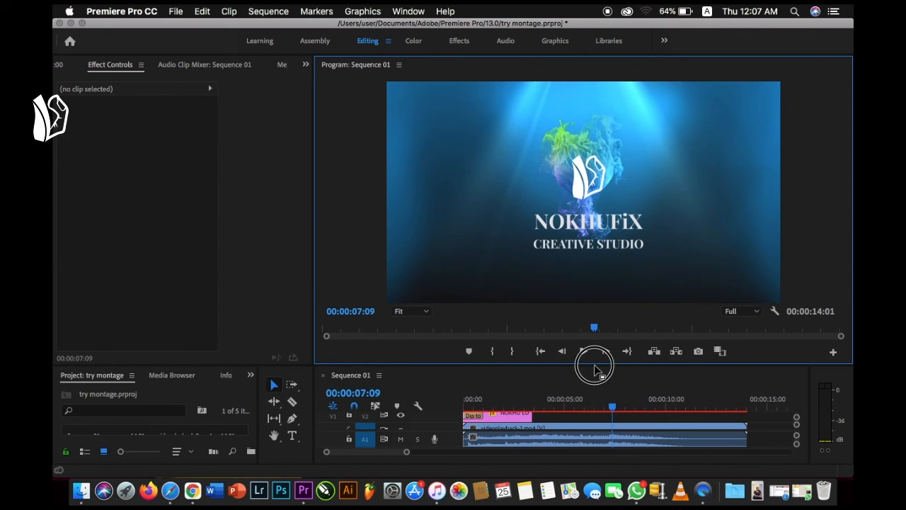
click(582, 167)
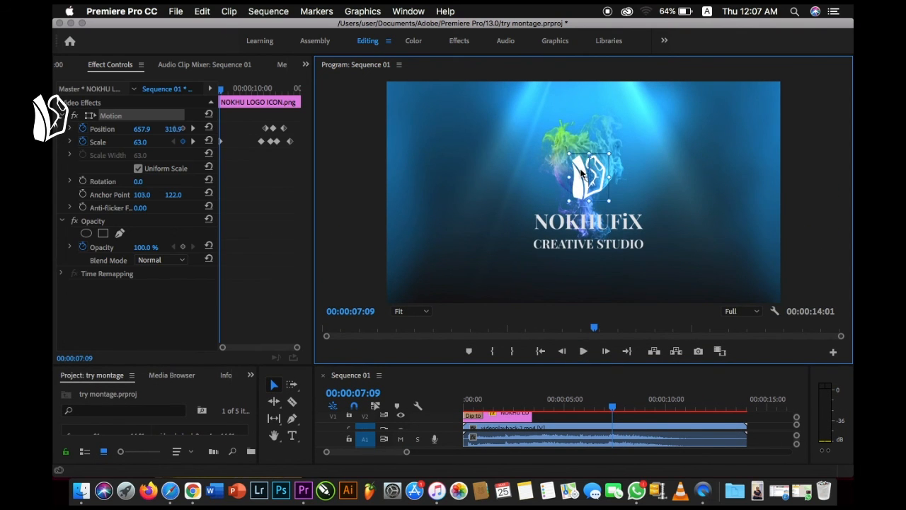
drag(582, 172, 578, 163)
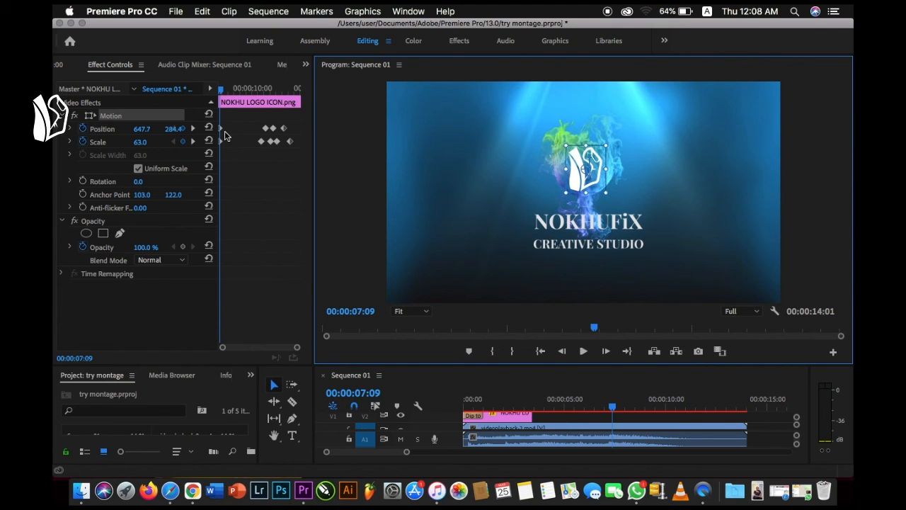
drag(610, 409, 713, 457)
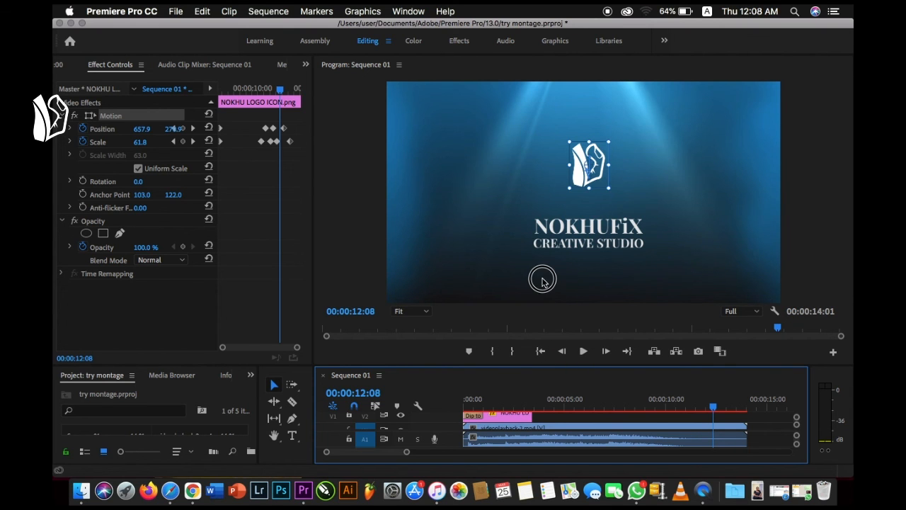
Play the finished montage from the start to its end in an enlarged preview and save the project
drag(559, 365, 609, 266)
drag(558, 320, 570, 363)
drag(713, 403, 468, 390)
drag(524, 364, 516, 436)
key(space)
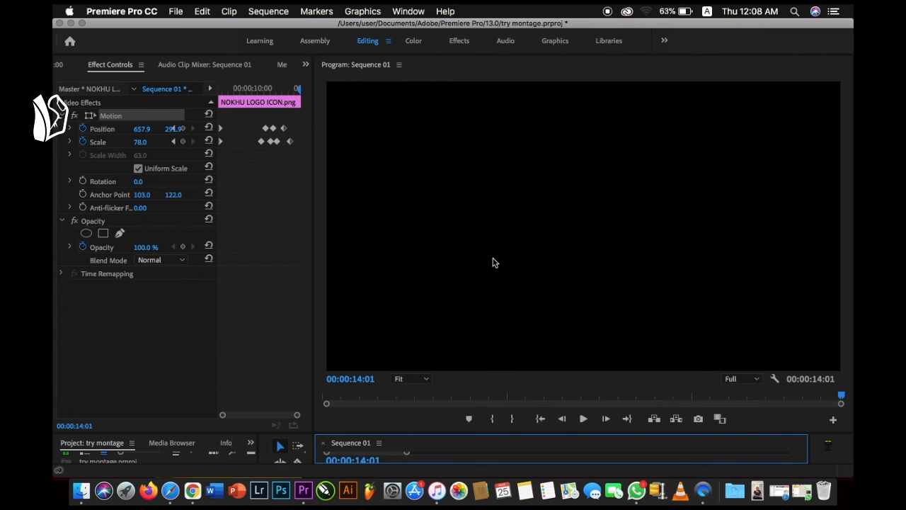
key(super+s)
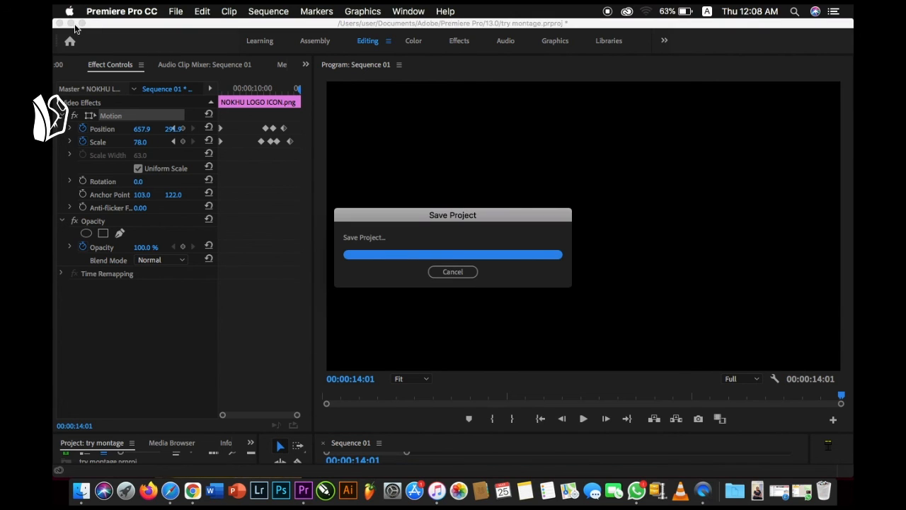